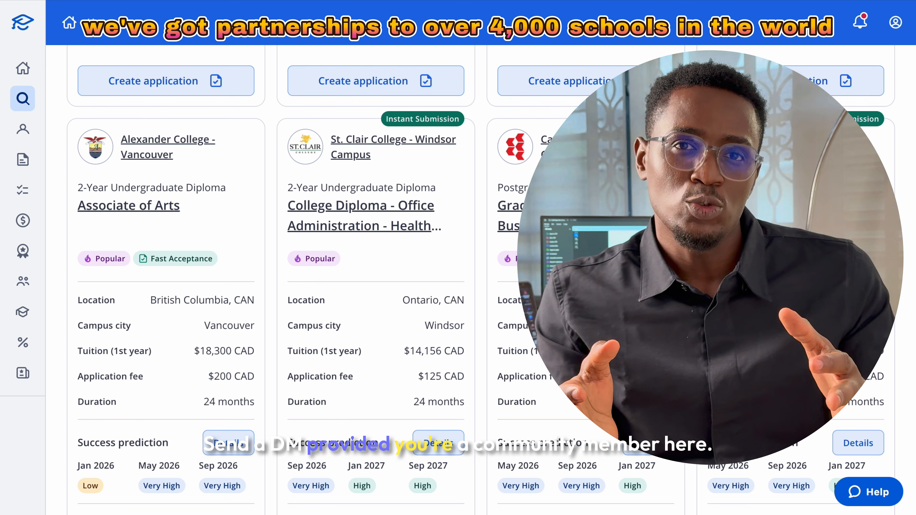
# Scroll through the school cards in the study-abroad school search app.
pyautogui.scroll(-1, 361, 274)
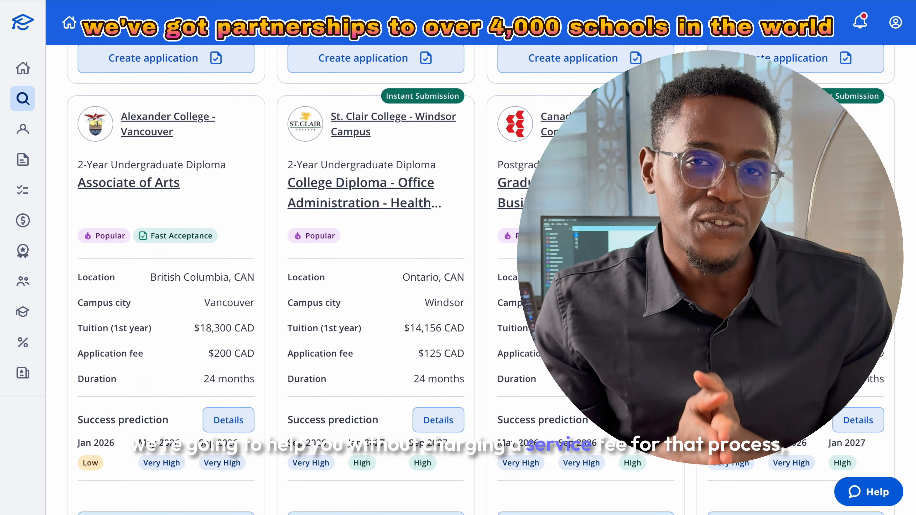
pyautogui.scroll(3, 512, 257)
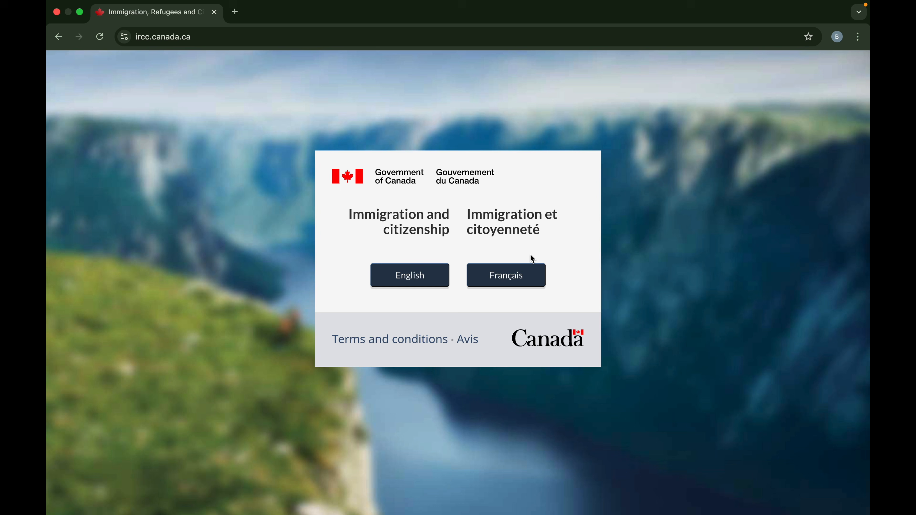
# Choose English on the IRCC splash page and scroll to Visas, permits and immigration.
pyautogui.click(399, 281)
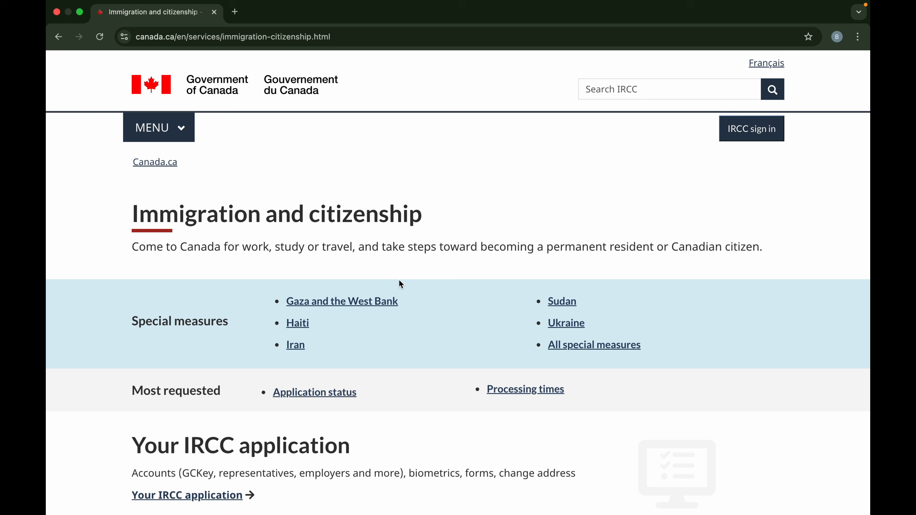
pyautogui.scroll(-1, 399, 281)
pyautogui.scroll(-1, 399, 280)
pyautogui.scroll(2, 398, 280)
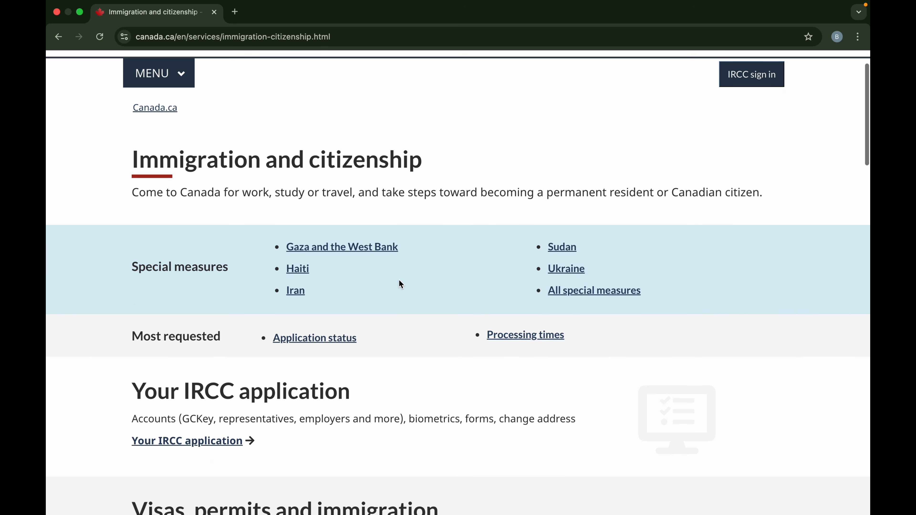
pyautogui.scroll(-6, 400, 284)
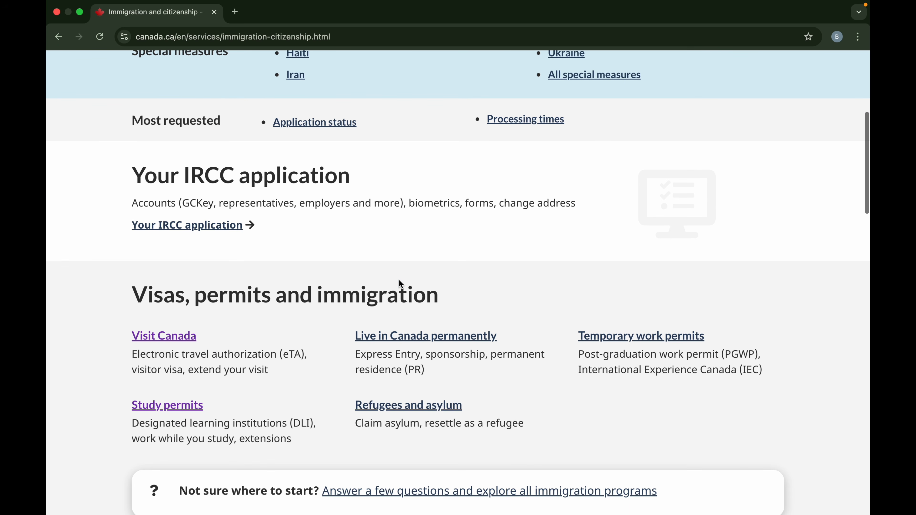
pyautogui.scroll(-1, 399, 249)
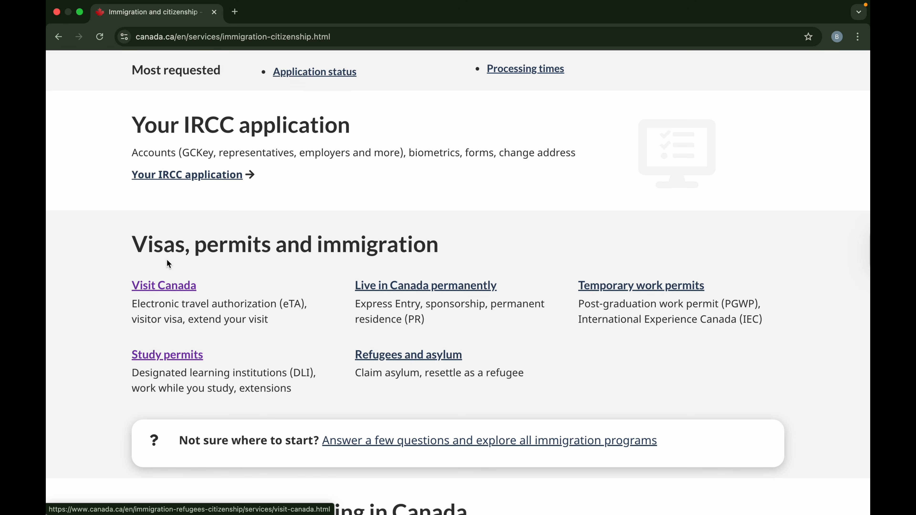
# Open Visit Canada and scroll to its After you arrive in Canada section.
pyautogui.click(166, 287)
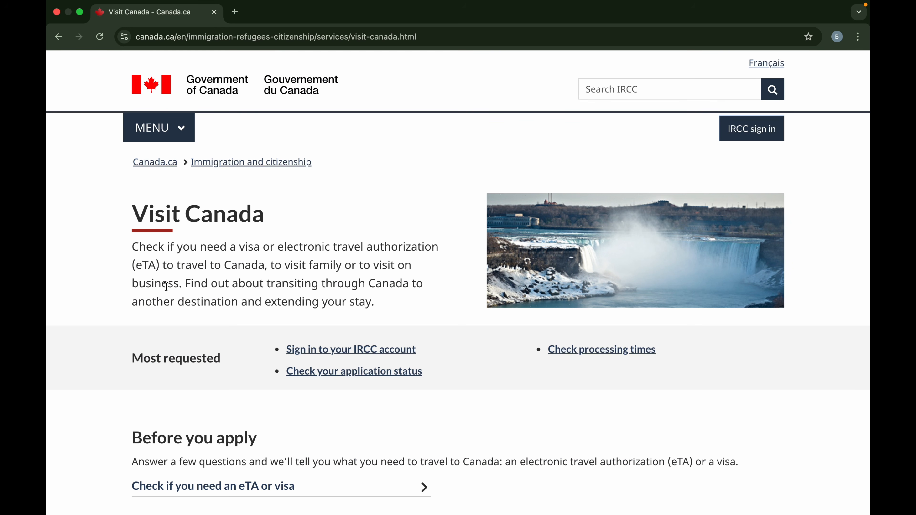
pyautogui.scroll(-3, 190, 316)
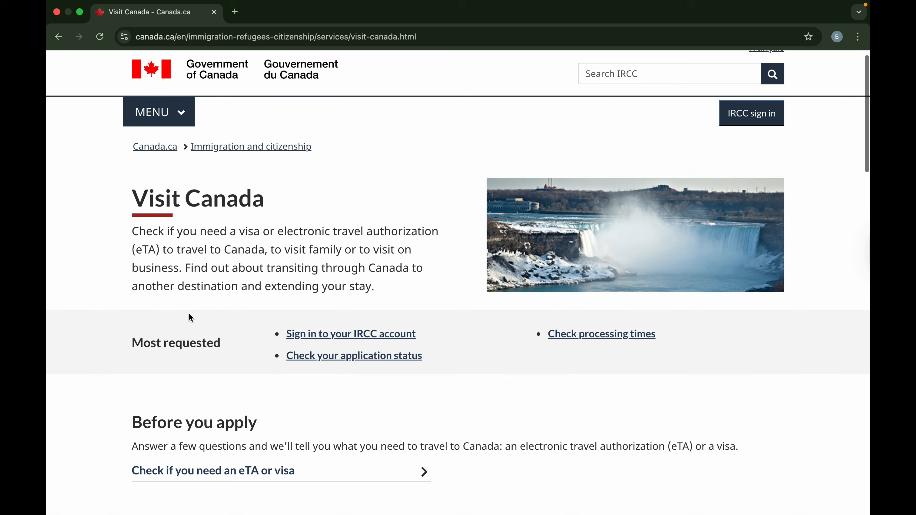
pyautogui.scroll(1, 190, 317)
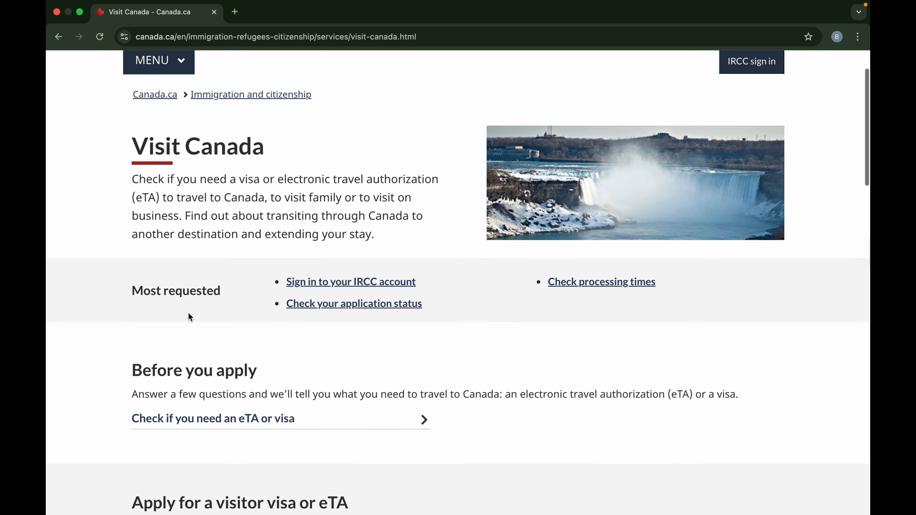
pyautogui.scroll(-3, 189, 317)
pyautogui.scroll(-8, 190, 315)
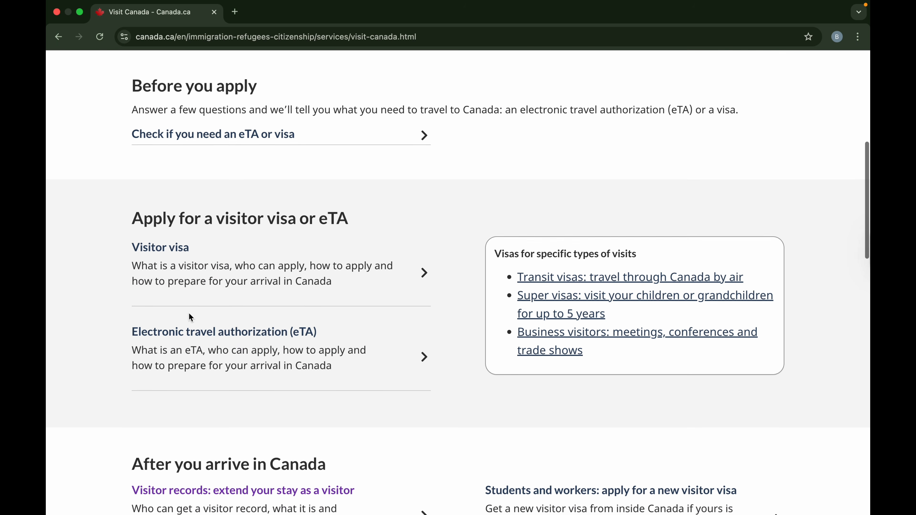
pyautogui.scroll(-1, 190, 317)
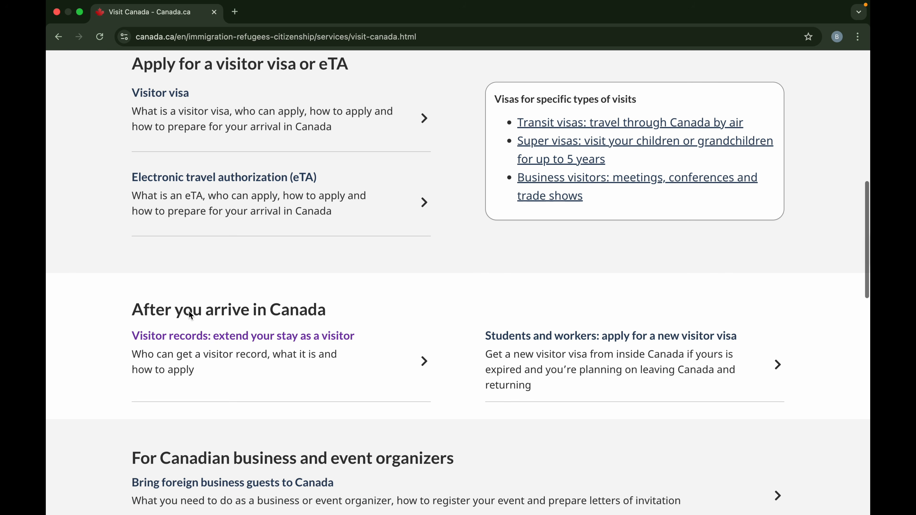
pyautogui.scroll(1, 191, 201)
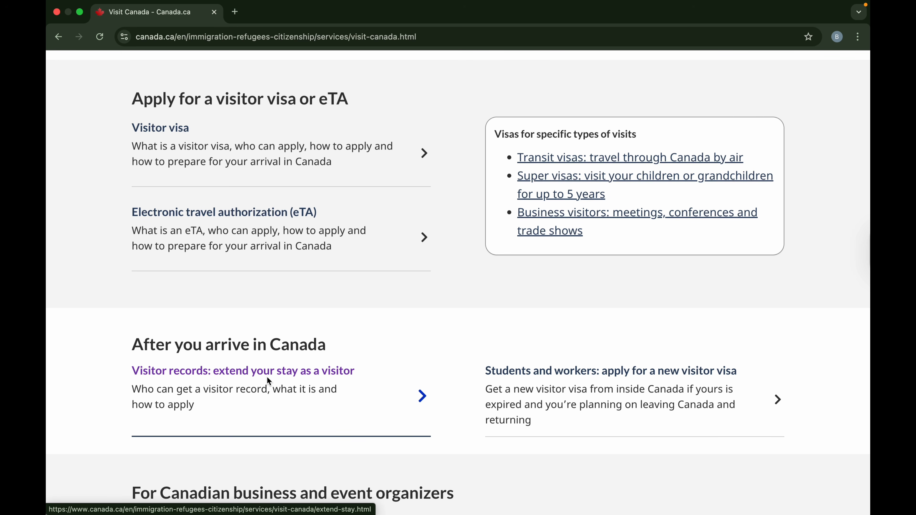
# Open 'Visitor records: extend your stay as a visitor' and read its fee and processing details.
pyautogui.click(237, 372)
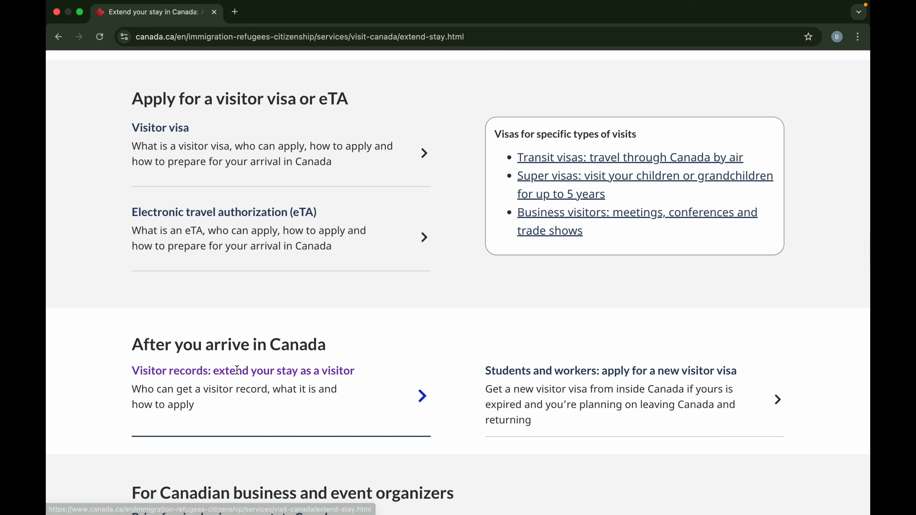
pyautogui.scroll(-3, 237, 371)
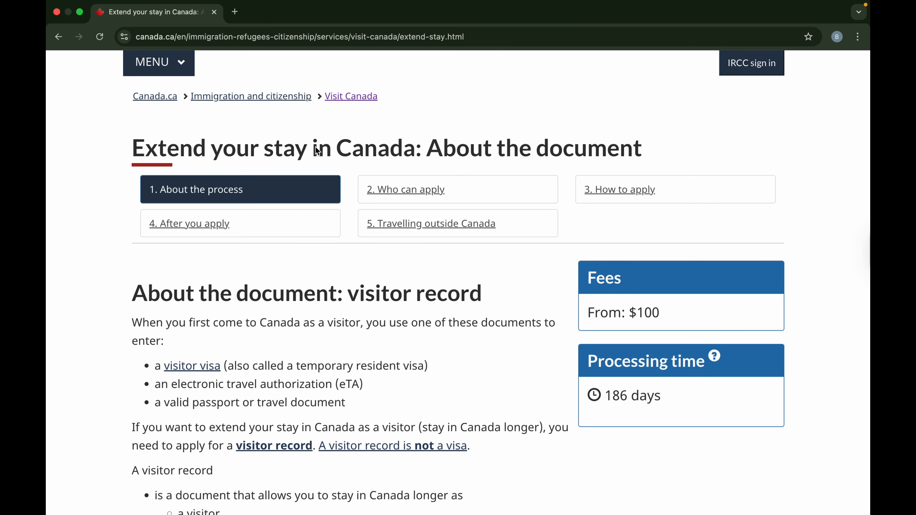
pyautogui.scroll(-1, 284, 281)
pyautogui.scroll(-5, 283, 280)
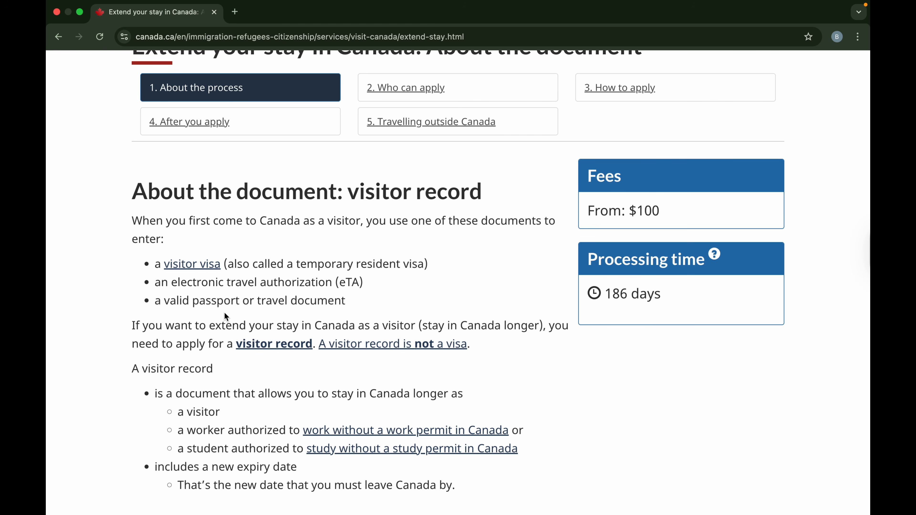
pyautogui.scroll(-2, 330, 289)
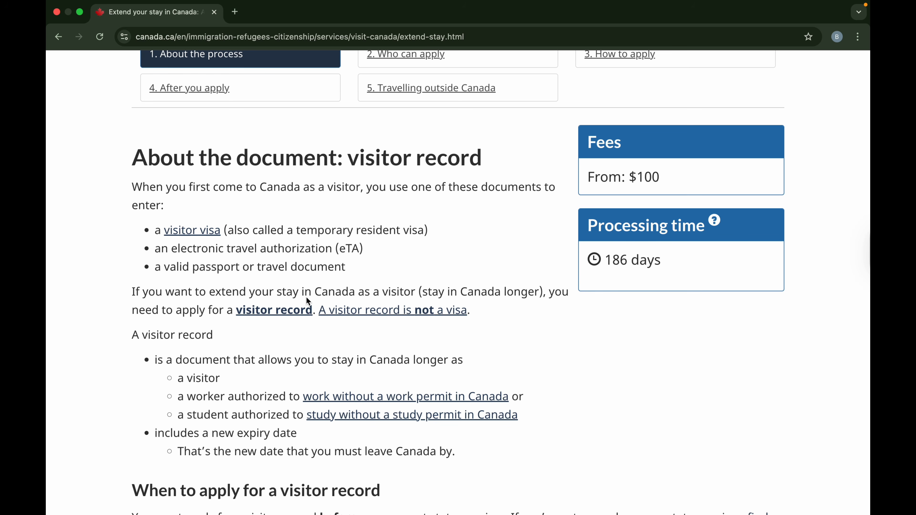
pyautogui.scroll(-4, 256, 317)
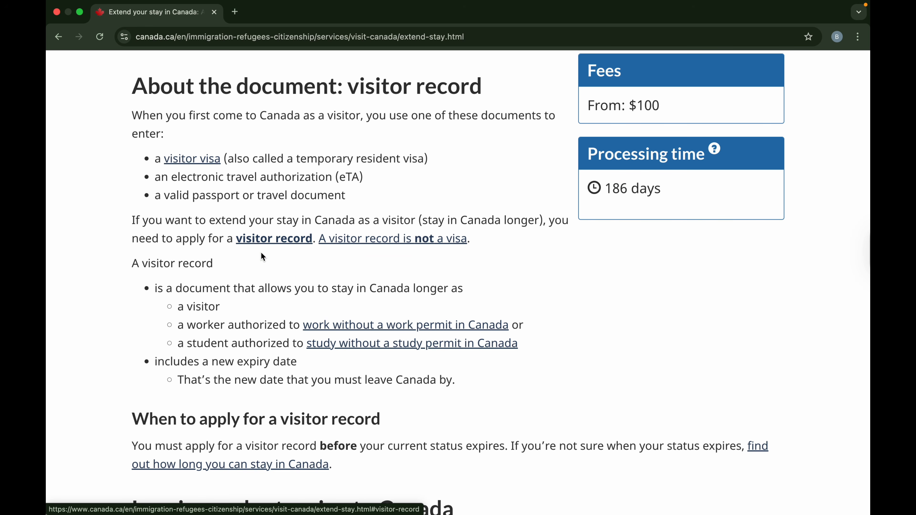
pyautogui.scroll(-1, 260, 270)
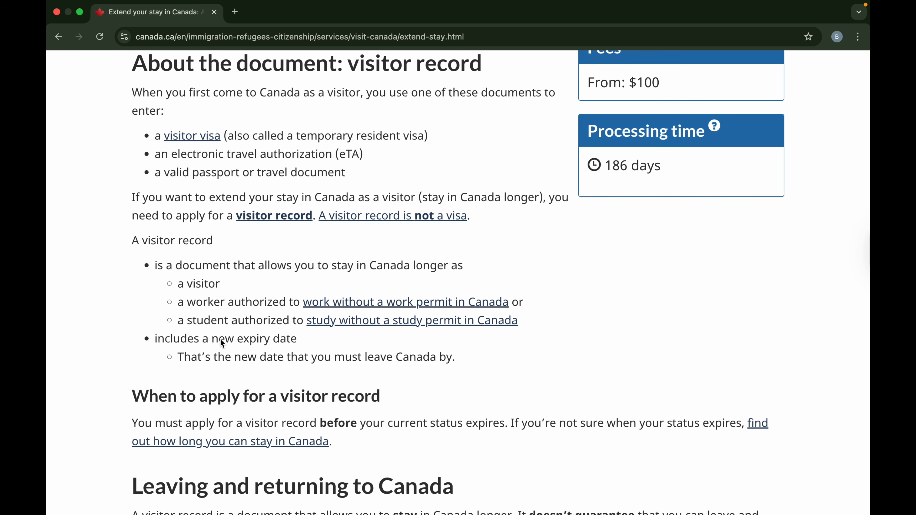
pyautogui.scroll(-4, 221, 339)
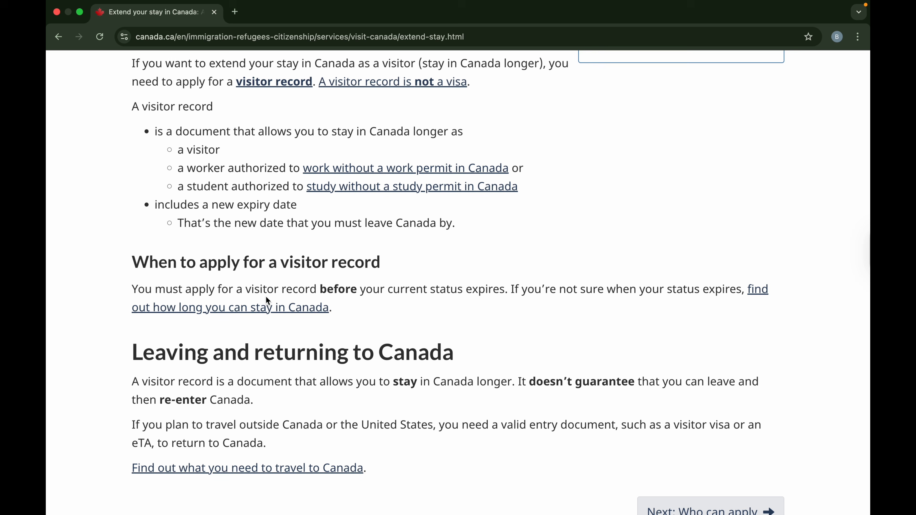
pyautogui.scroll(5, 570, 287)
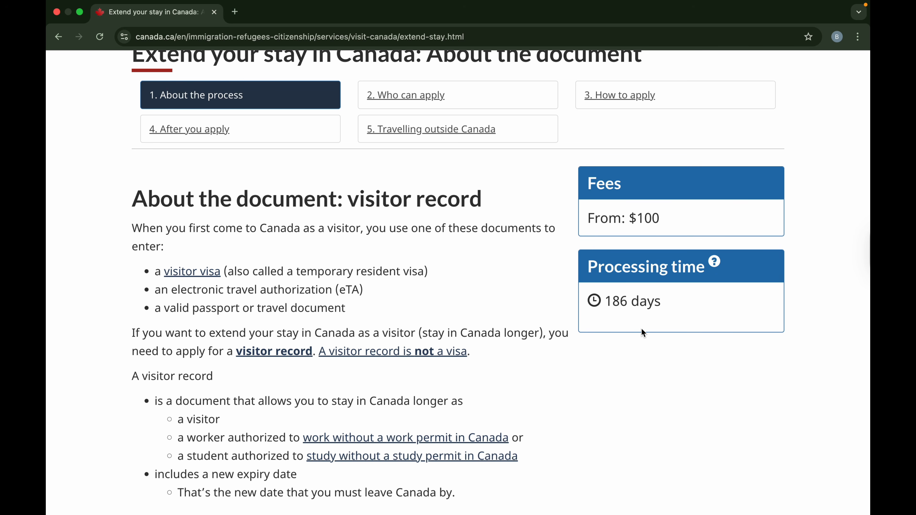
pyautogui.scroll(-5, 608, 359)
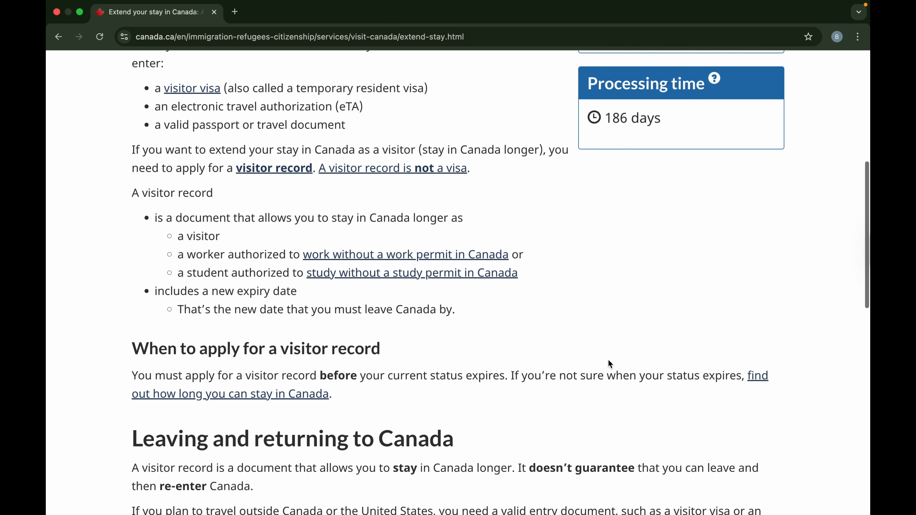
pyautogui.scroll(2, 608, 360)
pyautogui.scroll(-7, 513, 261)
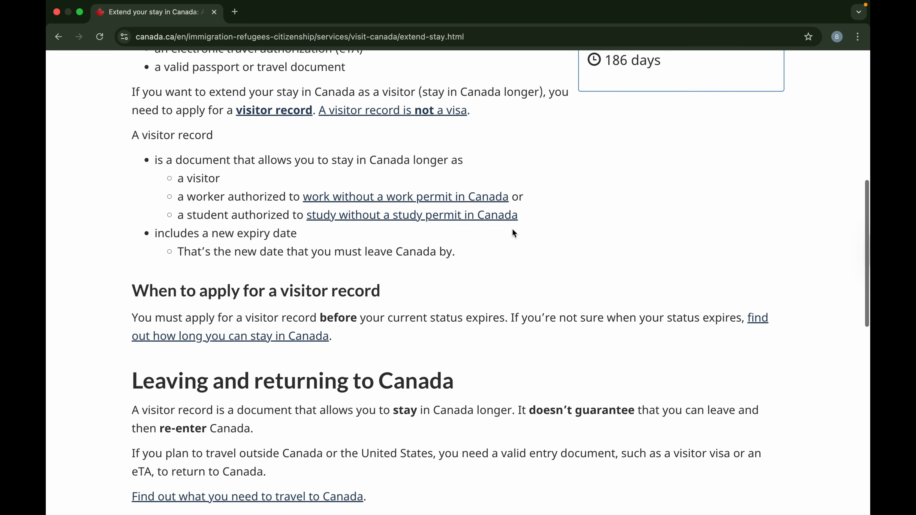
pyautogui.scroll(5, 513, 228)
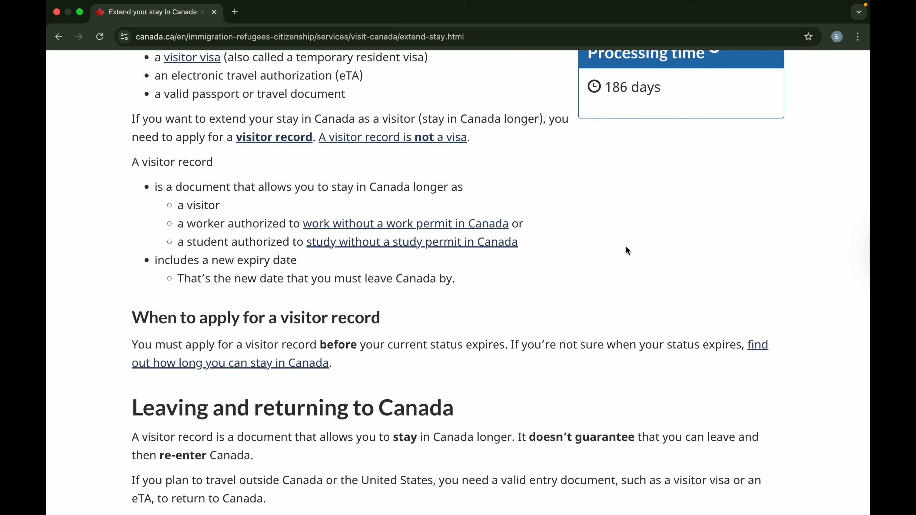
pyautogui.scroll(4, 626, 249)
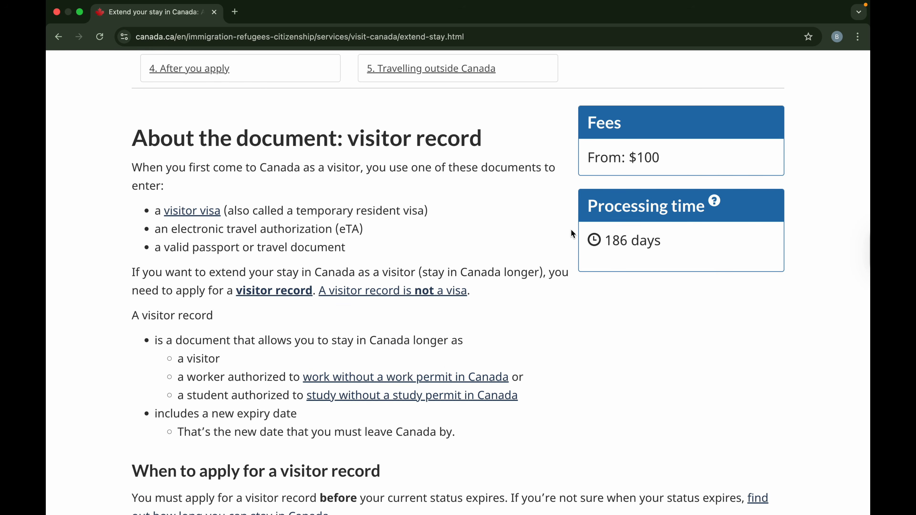
pyautogui.scroll(-7, 547, 325)
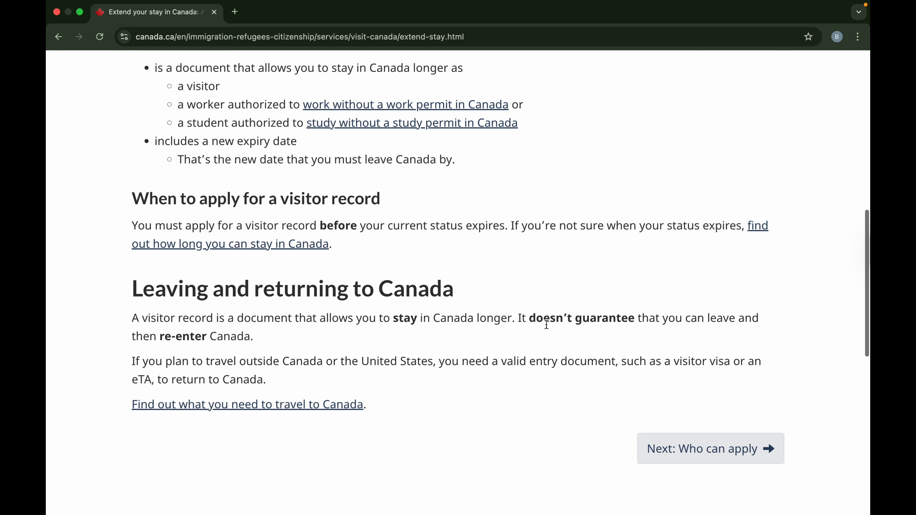
pyautogui.scroll(10, 547, 325)
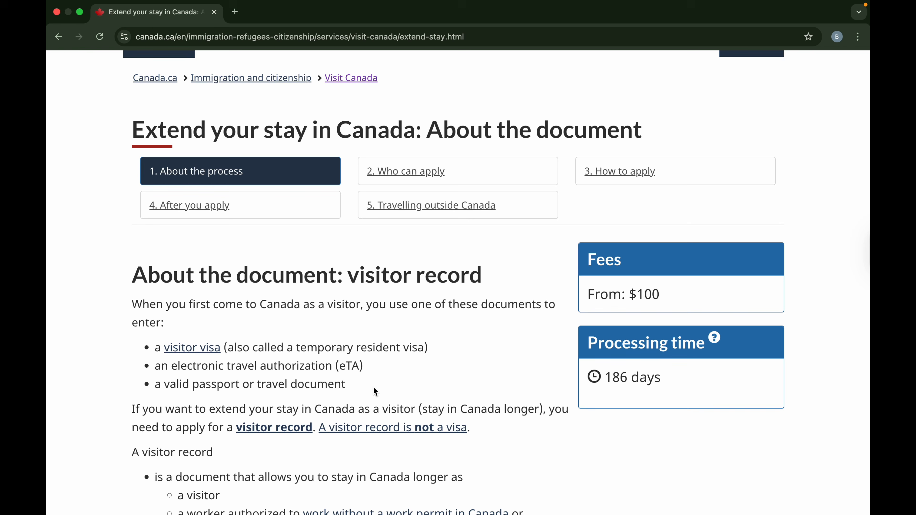
pyautogui.scroll(-11, 404, 366)
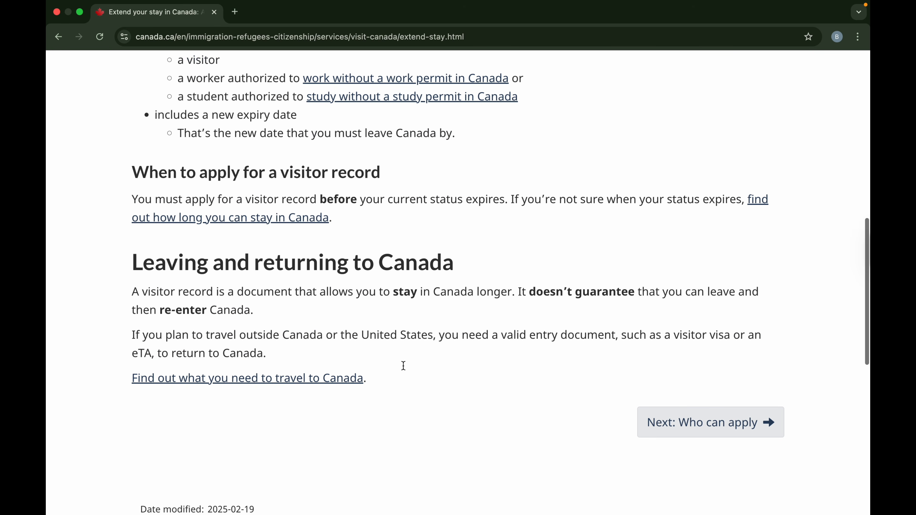
pyautogui.scroll(1, 404, 366)
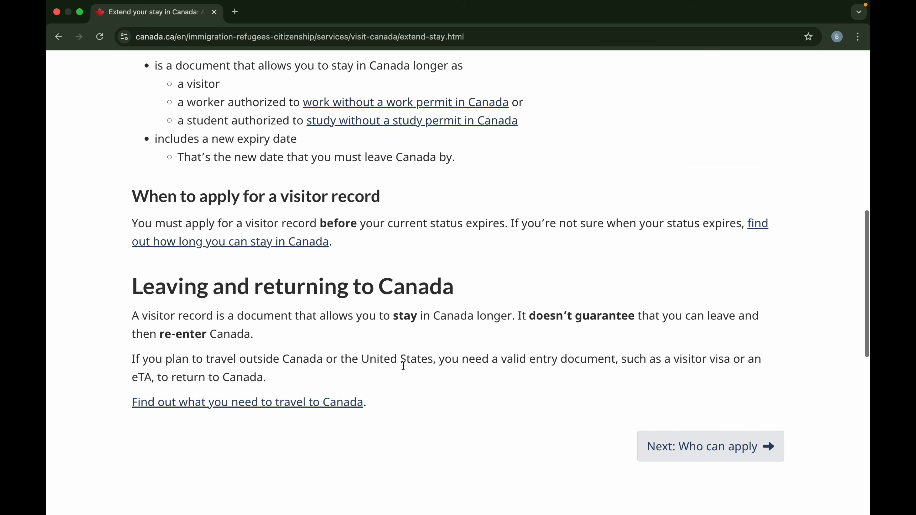
pyautogui.scroll(10, 403, 366)
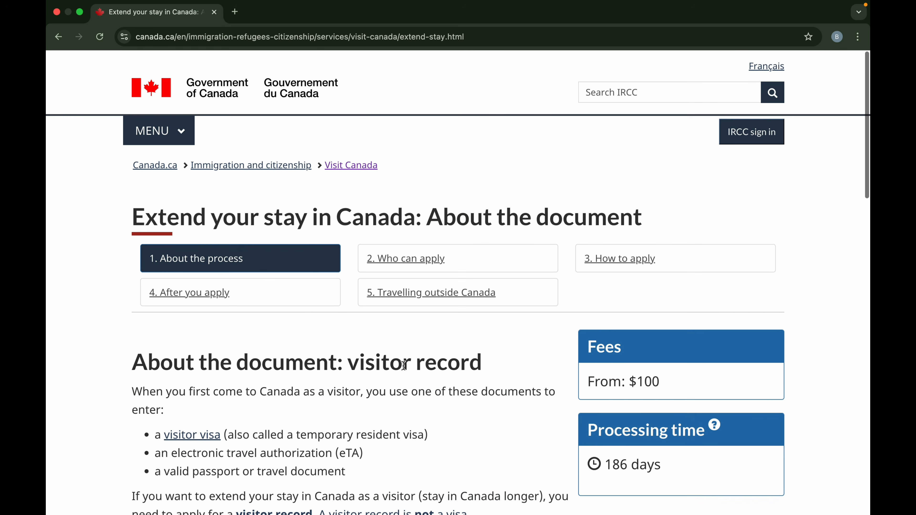
# Open '3. How to apply' and read through online application Steps 1 to 4.
pyautogui.click(611, 259)
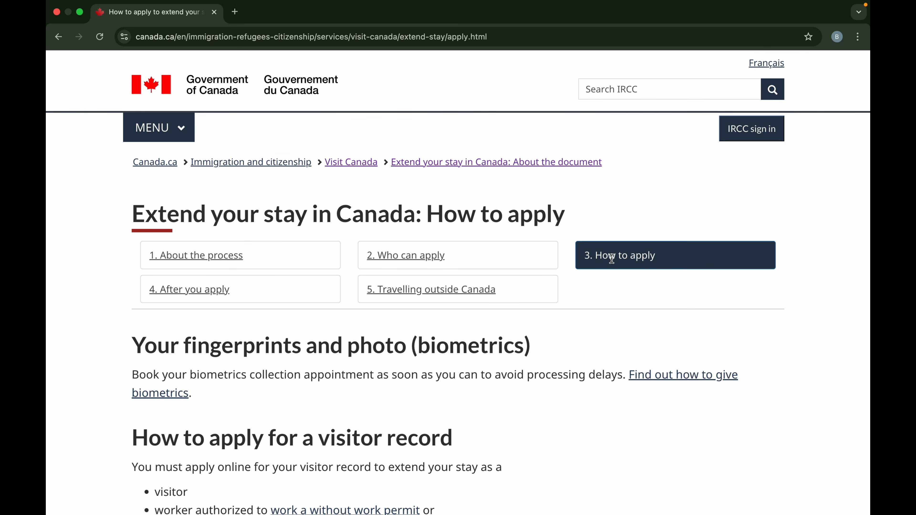
pyautogui.scroll(-3, 520, 334)
pyautogui.scroll(-5, 519, 335)
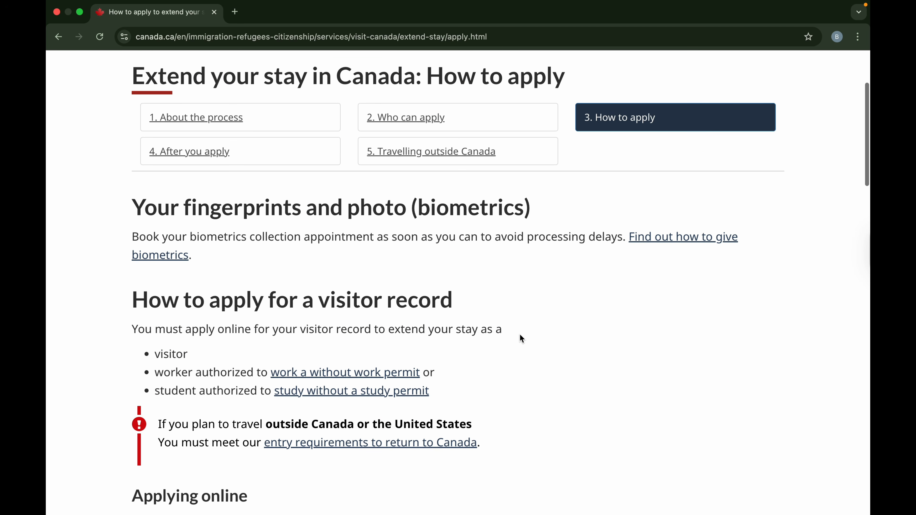
pyautogui.scroll(-2, 416, 243)
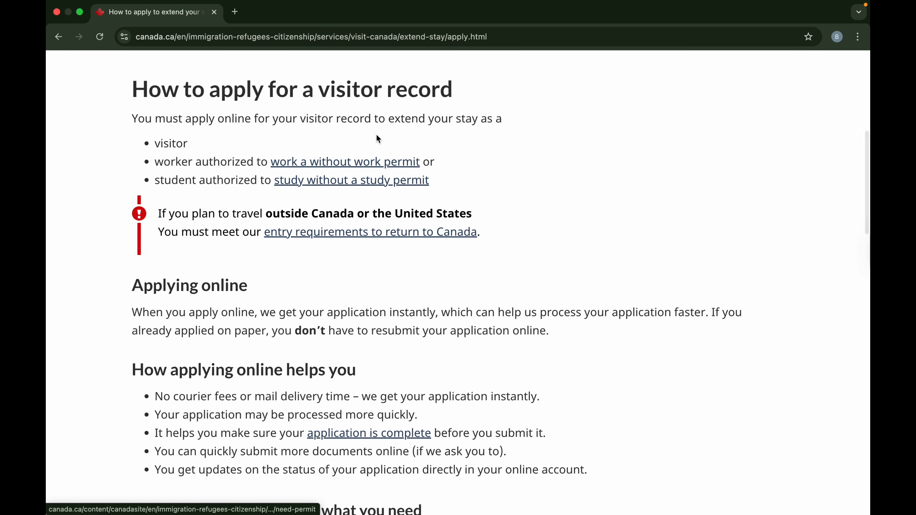
pyautogui.scroll(-1, 215, 204)
pyautogui.scroll(-4, 215, 204)
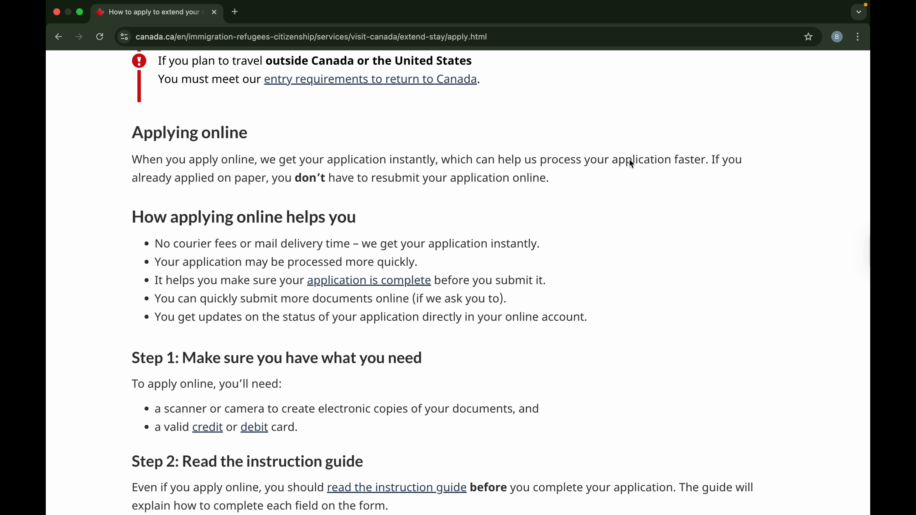
pyautogui.scroll(-2, 530, 194)
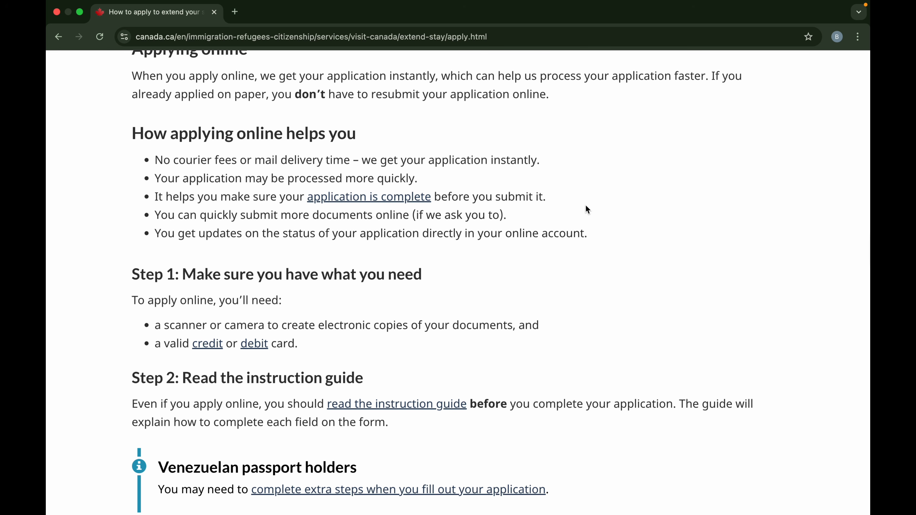
pyautogui.scroll(-5, 364, 317)
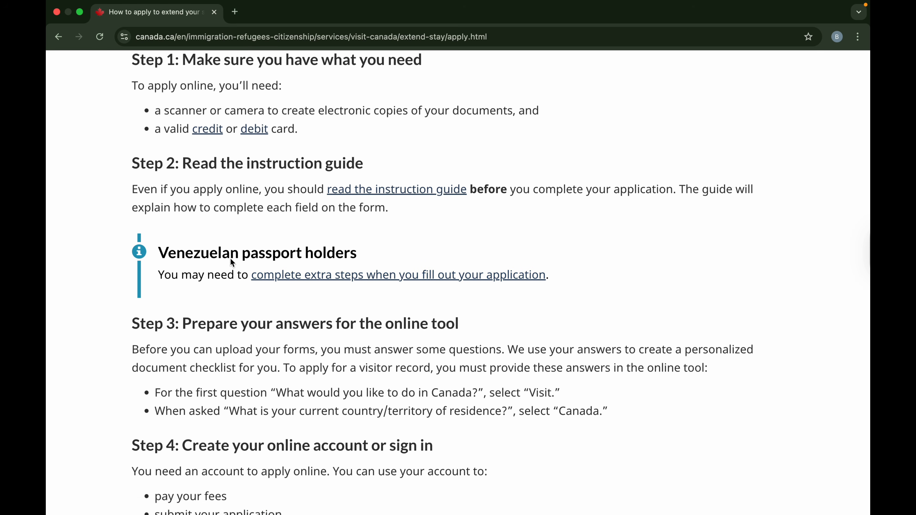
pyautogui.scroll(-3, 66, 291)
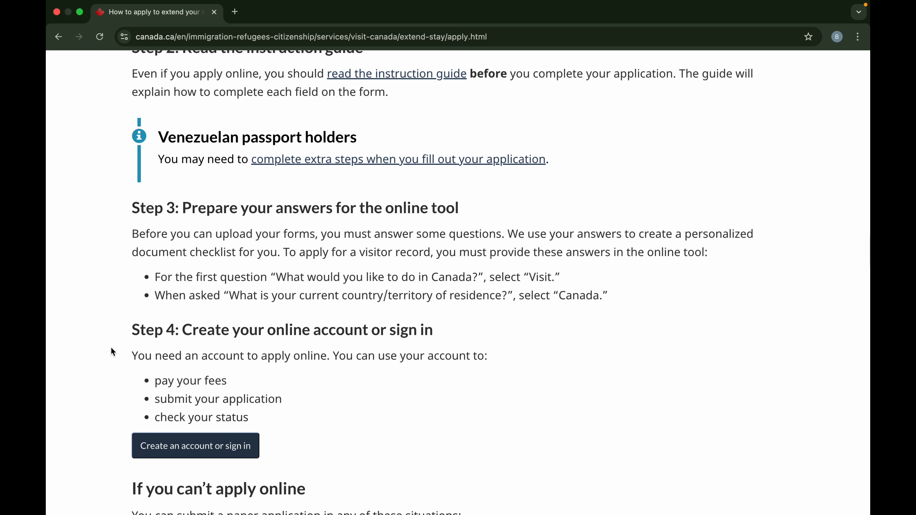
pyautogui.scroll(-1, 335, 378)
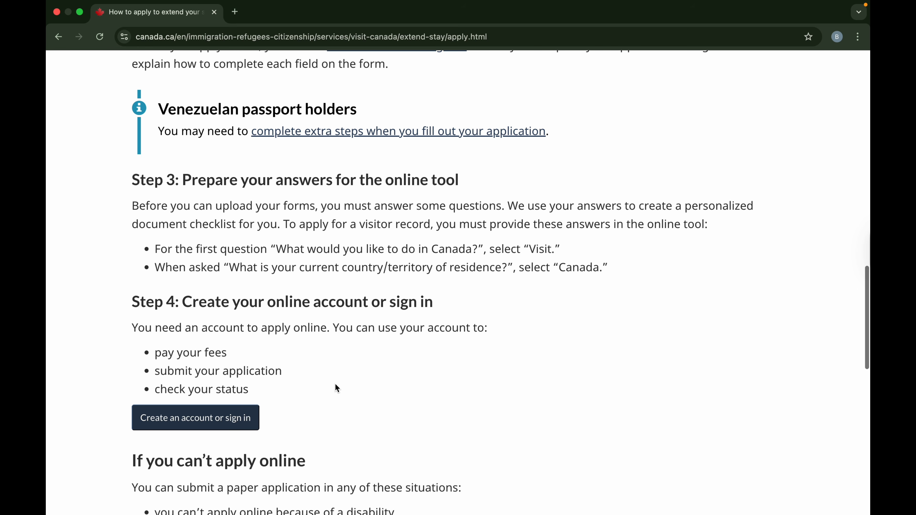
pyautogui.scroll(-3, 335, 384)
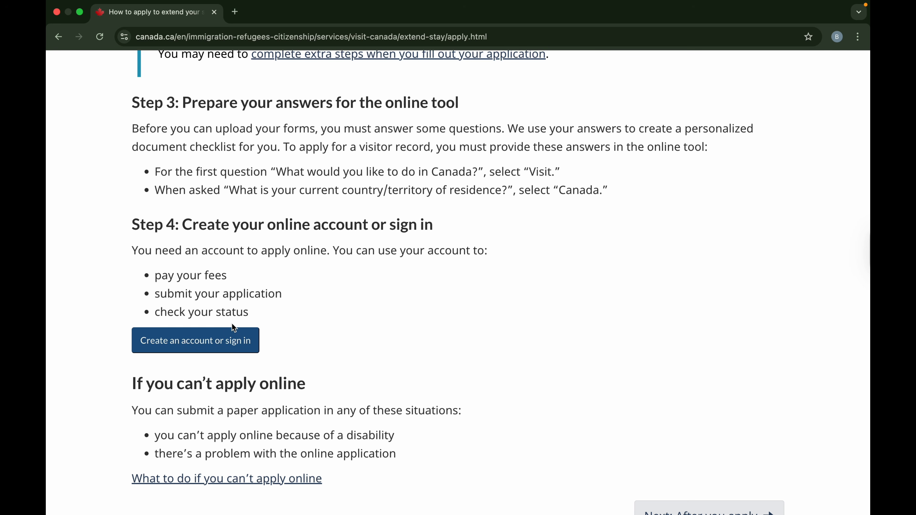
# Sign in to the IRCC secure account via GCKey with the saved username and password.
pyautogui.click(202, 340)
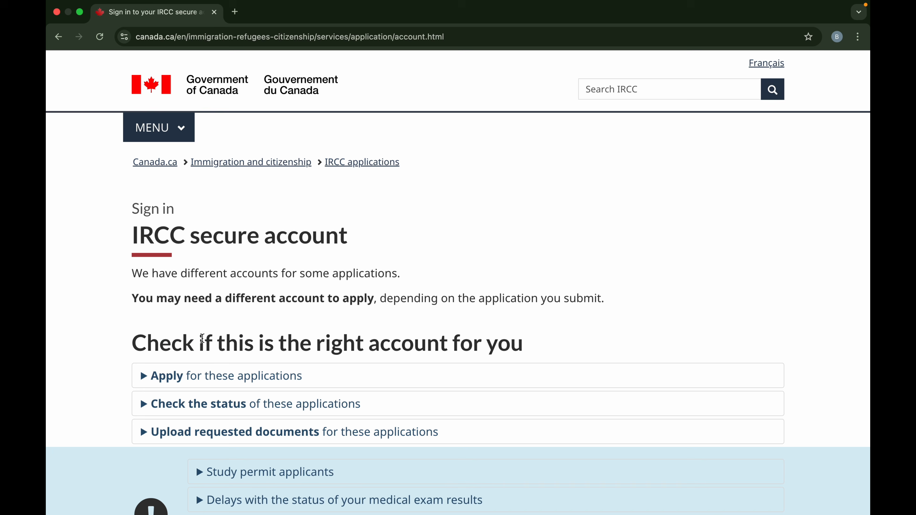
pyautogui.scroll(-10, 201, 338)
pyautogui.keyDown('super'); pyautogui.click(577, 265); pyautogui.keyUp('super')
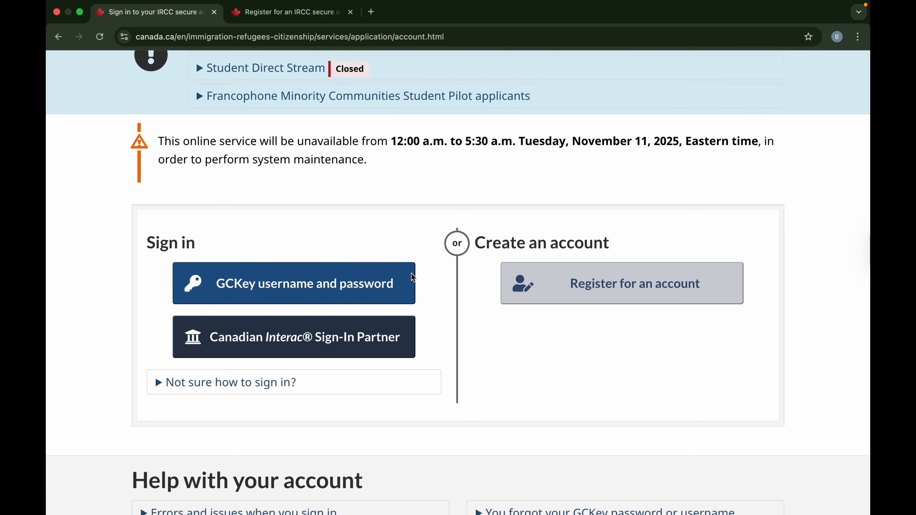
pyautogui.scroll(1, 266, 67)
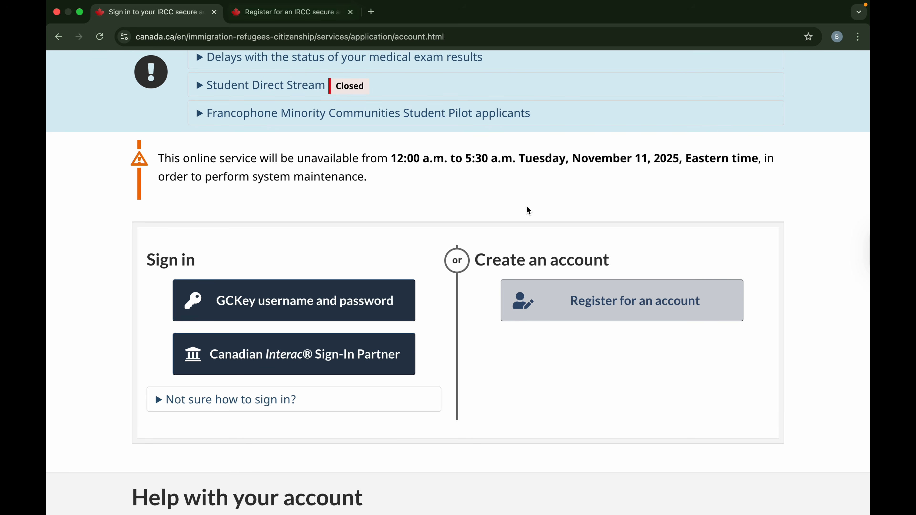
pyautogui.click(310, 14)
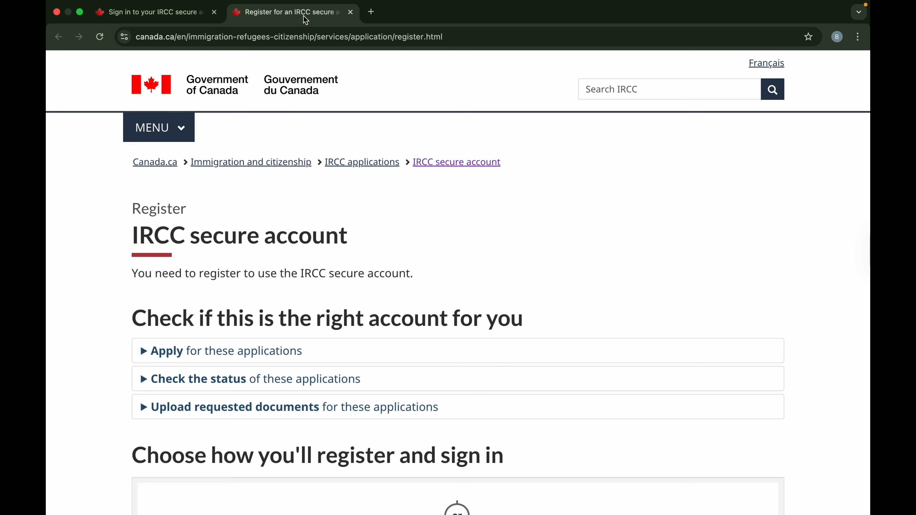
pyautogui.scroll(-4, 385, 308)
pyautogui.scroll(-4, 385, 308)
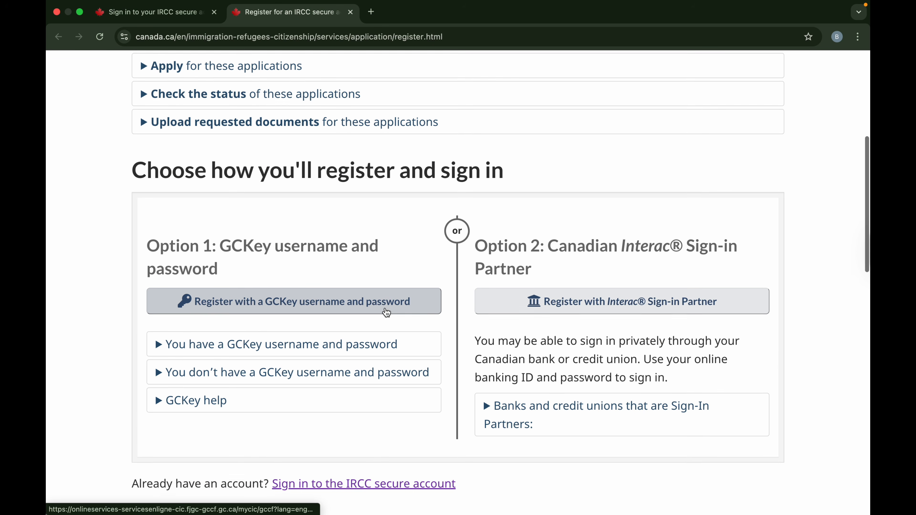
pyautogui.click(289, 309)
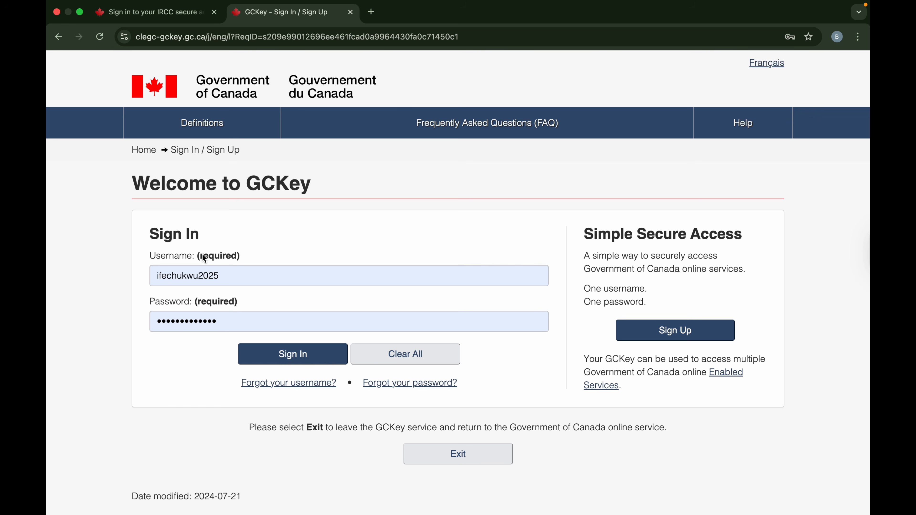
pyautogui.click(284, 359)
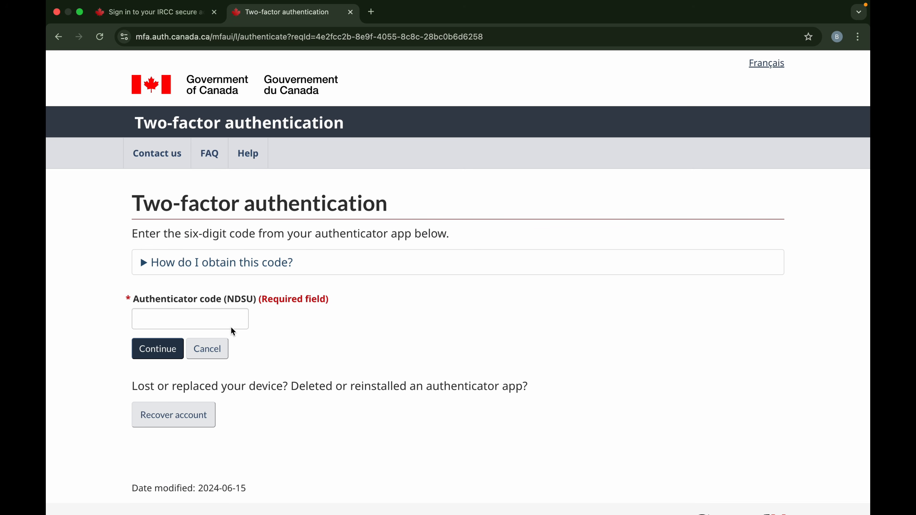
# Enter the six-digit authenticator code to pass two-factor authentication.
pyautogui.click(224, 320)
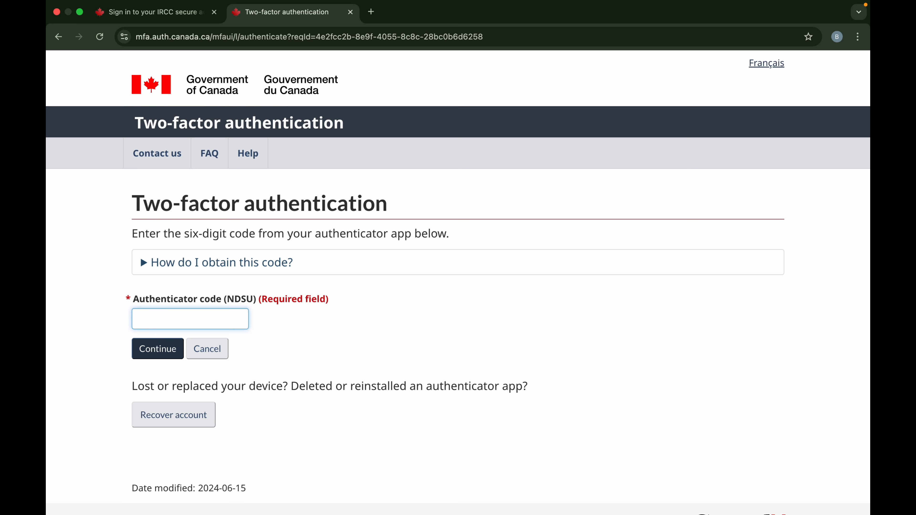
pyautogui.click(164, 348)
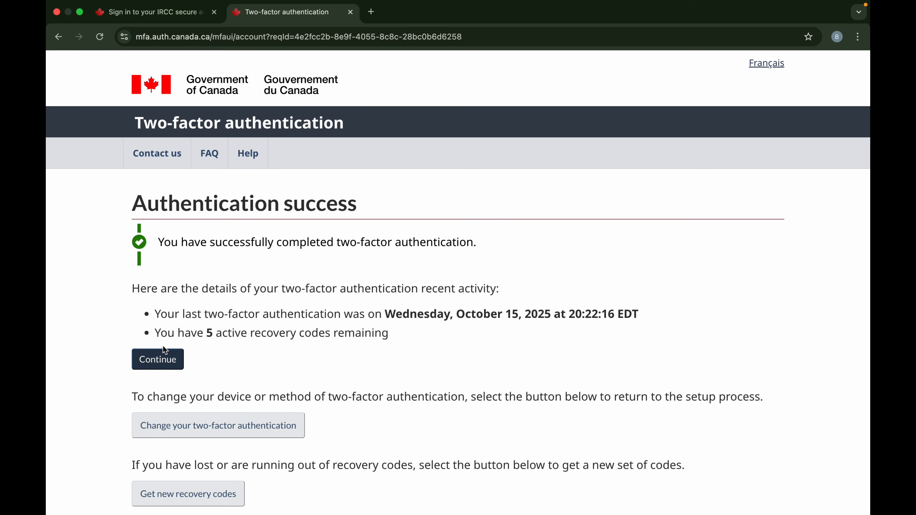
pyautogui.click(161, 365)
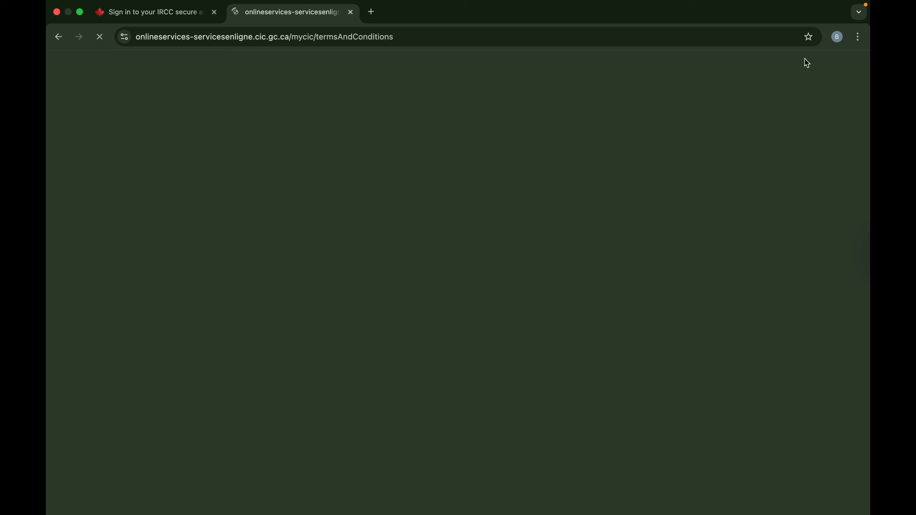
# Accept the terms and answer the memorable date question to validate identity.
pyautogui.scroll(-10, 486, 346)
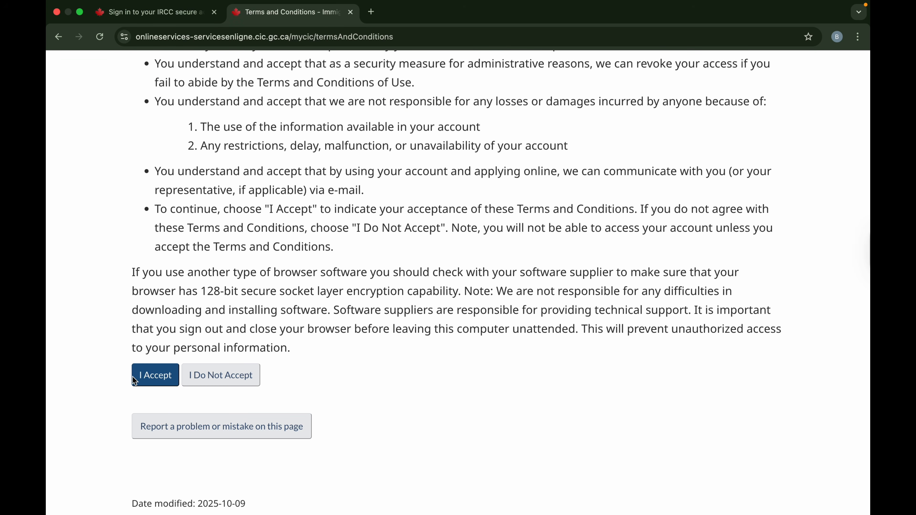
pyautogui.click(147, 379)
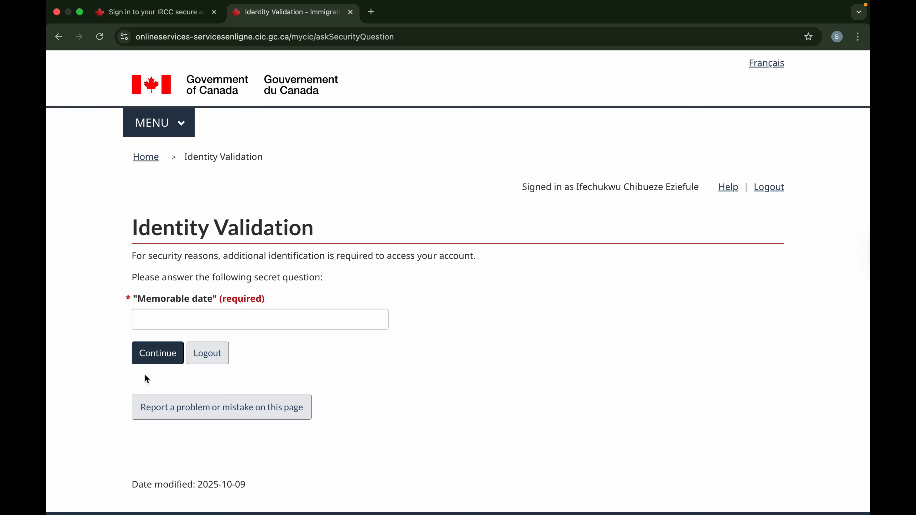
pyautogui.click(200, 317)
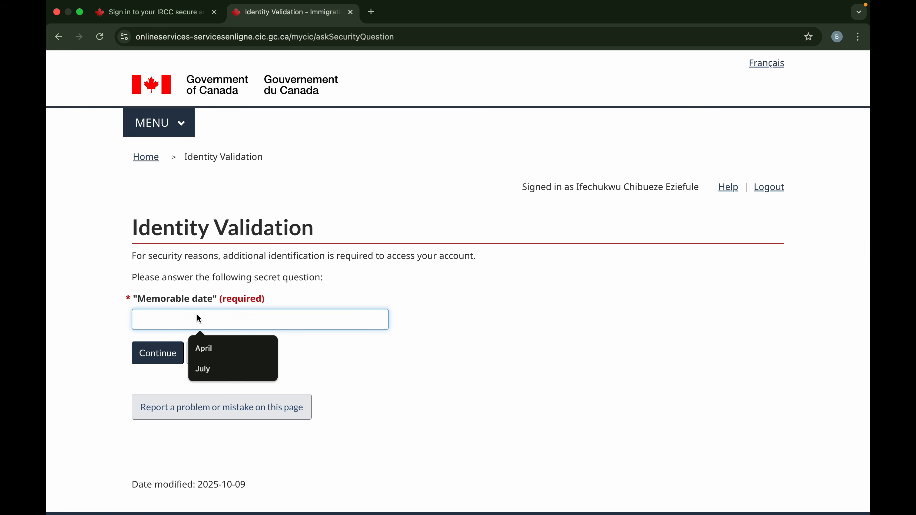
pyautogui.click(204, 369)
pyautogui.click(156, 356)
pyautogui.scroll(-5, 229, 394)
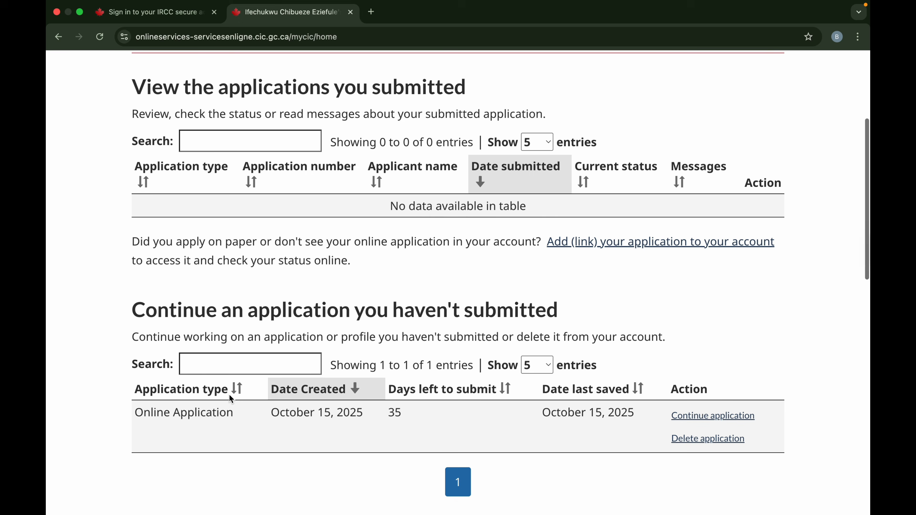
pyautogui.scroll(-5, 145, 288)
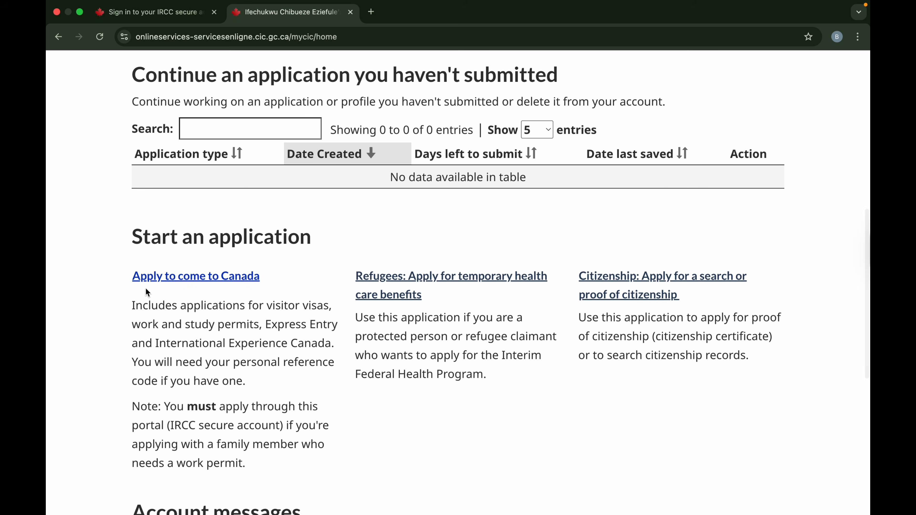
# Start 'Apply to come to Canada' and choose Visitor visa, study and/or work permit.
pyautogui.click(183, 281)
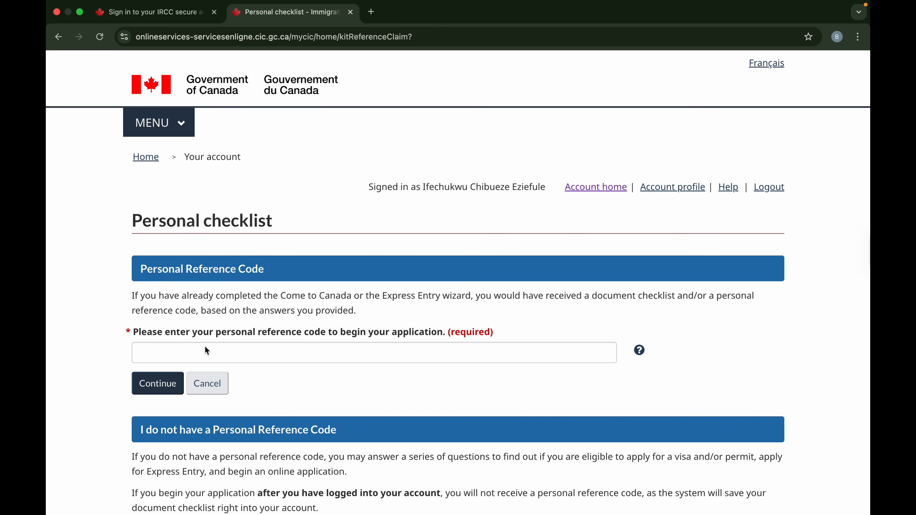
pyautogui.click(218, 351)
pyautogui.scroll(-5, 173, 397)
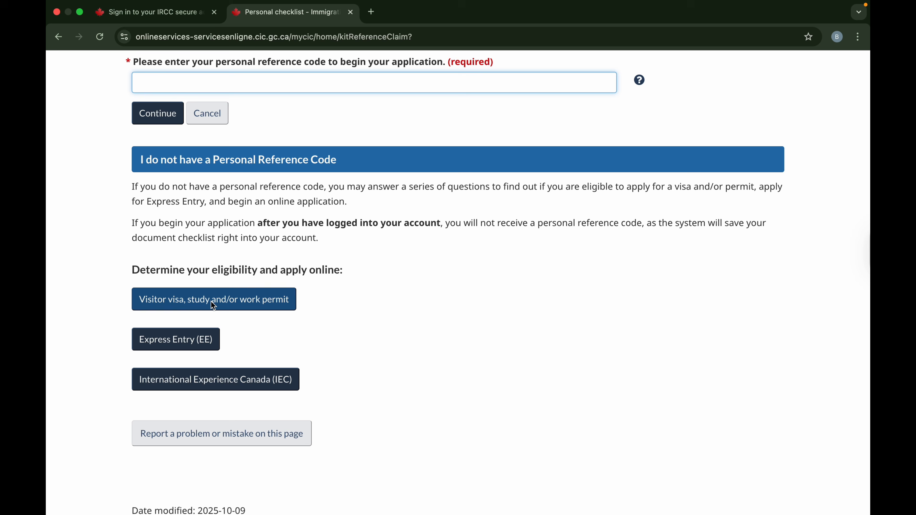
pyautogui.click(165, 301)
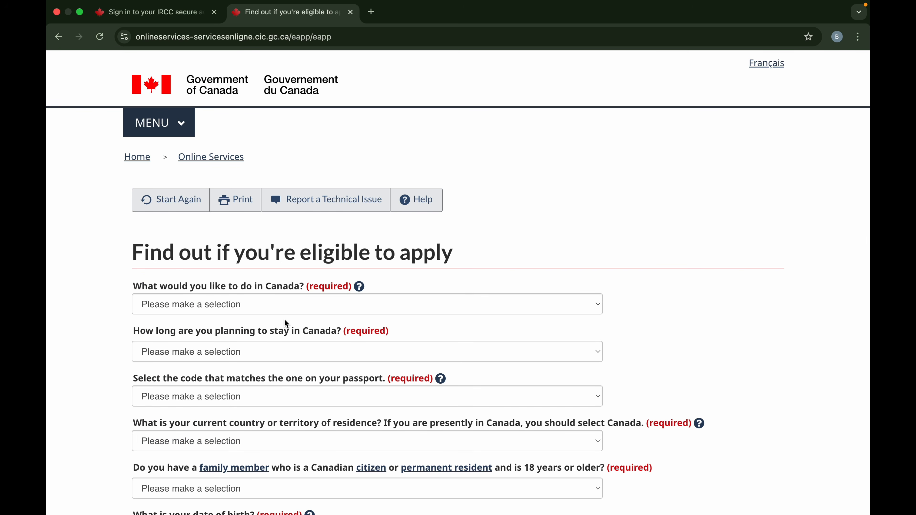
# Answer purpose Visit, stay under 6 months, and passport code NGA (Nigeria).
pyautogui.click(299, 305)
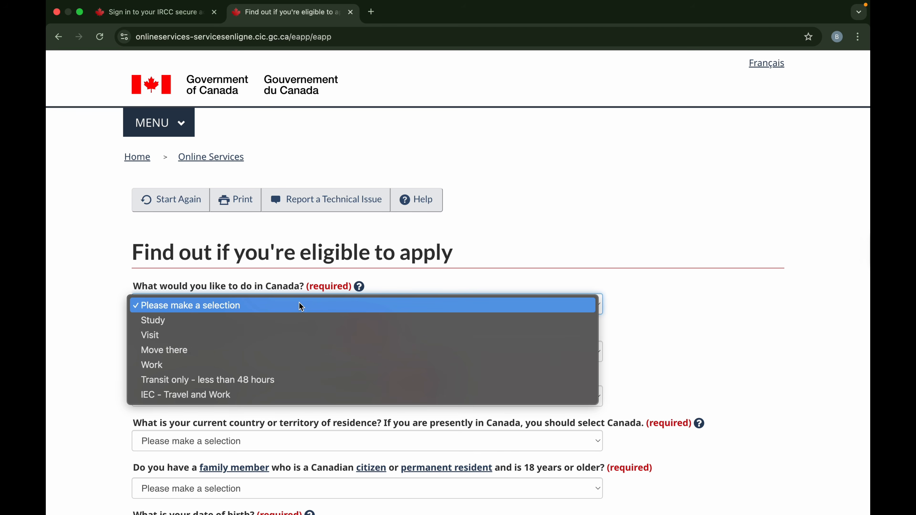
pyautogui.click(288, 334)
pyautogui.scroll(-2, 267, 332)
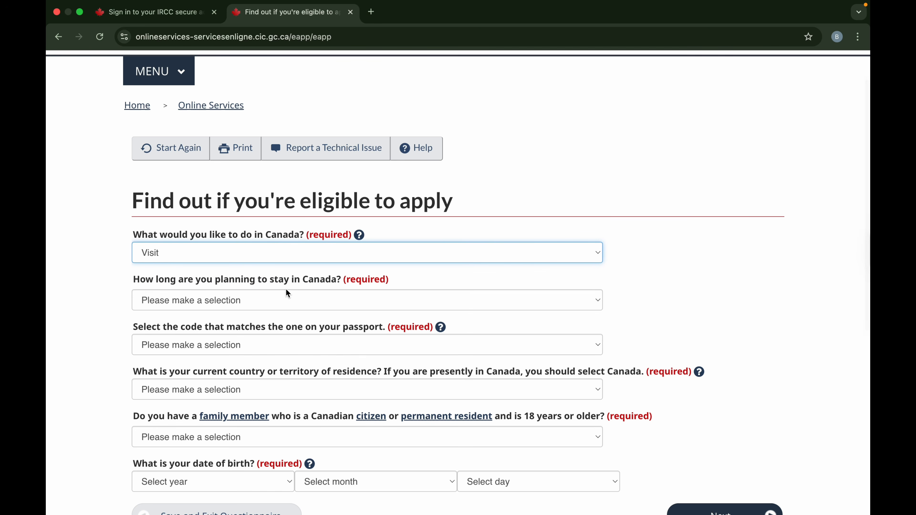
pyautogui.click(313, 301)
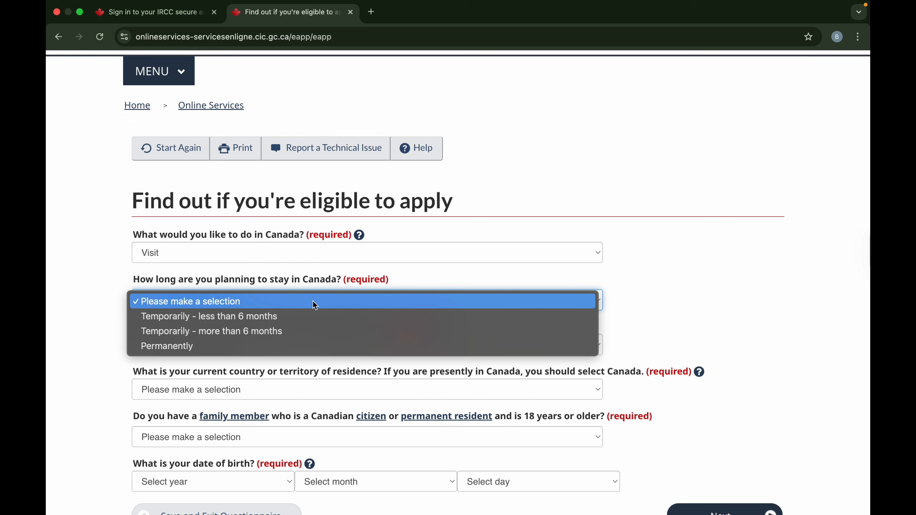
pyautogui.click(309, 316)
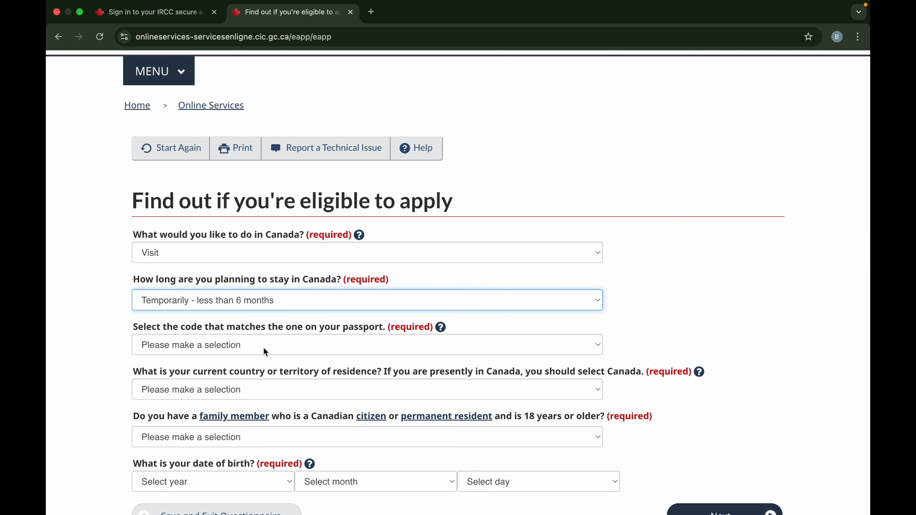
pyautogui.scroll(-1, 263, 347)
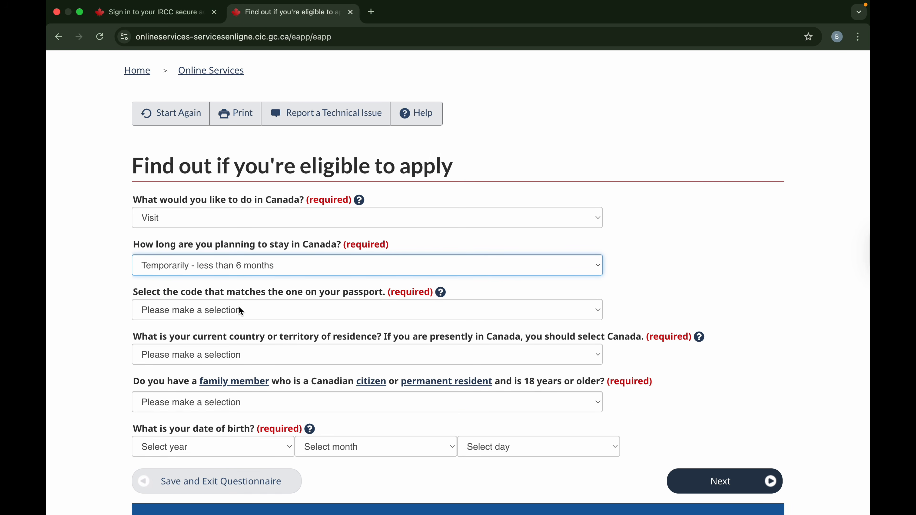
pyautogui.click(238, 308)
pyautogui.write('ng')
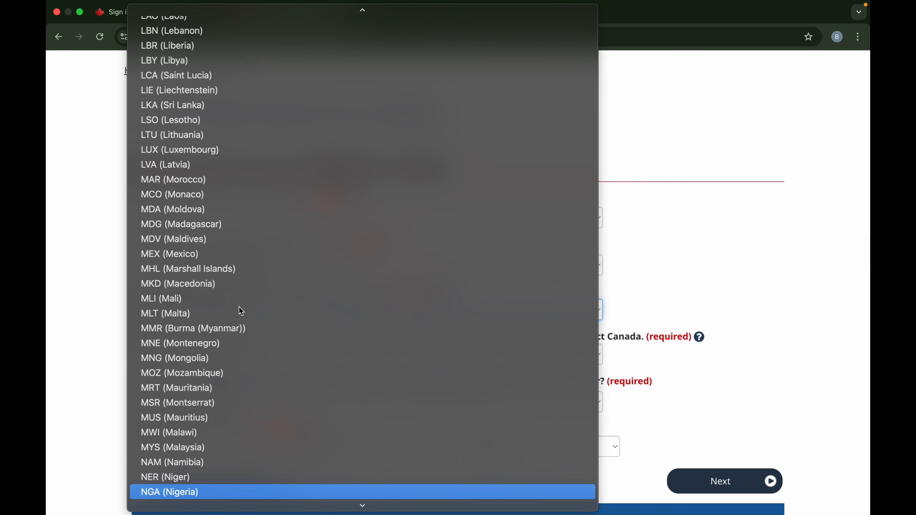
pyautogui.press('Return')
pyautogui.scroll(-2, 241, 330)
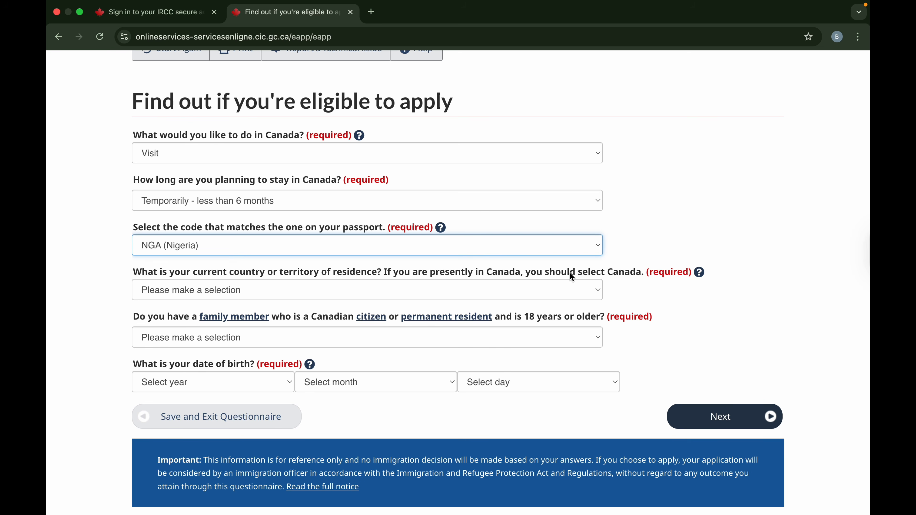
# Set country of residence to Canada and answer No to a Canadian family member.
pyautogui.click(527, 293)
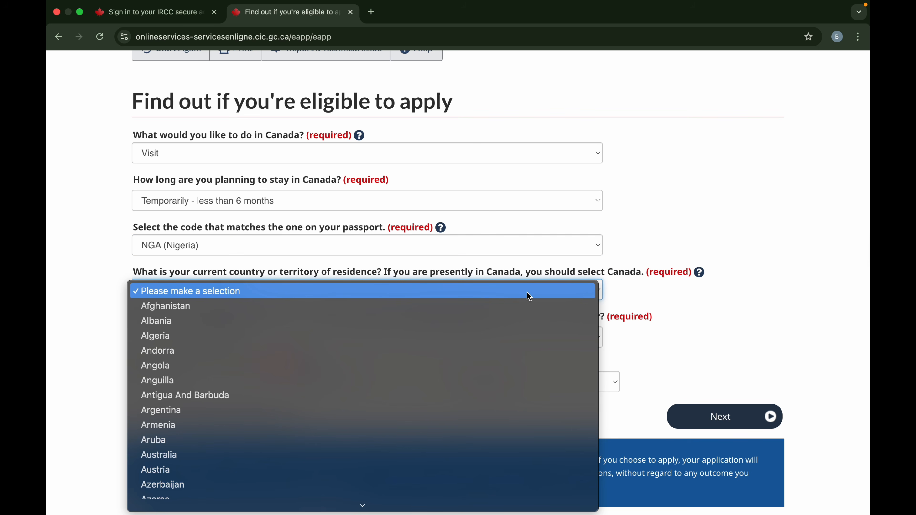
pyautogui.scroll(-3, 449, 413)
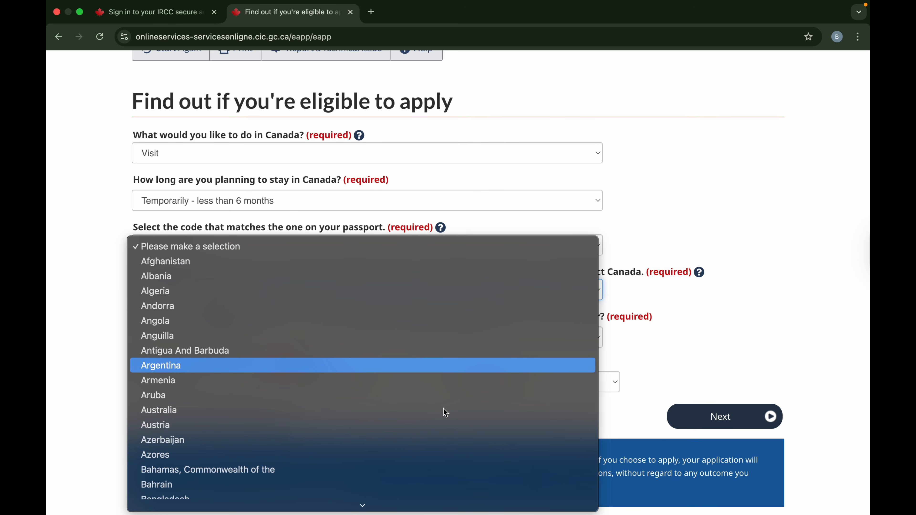
pyautogui.press('c')
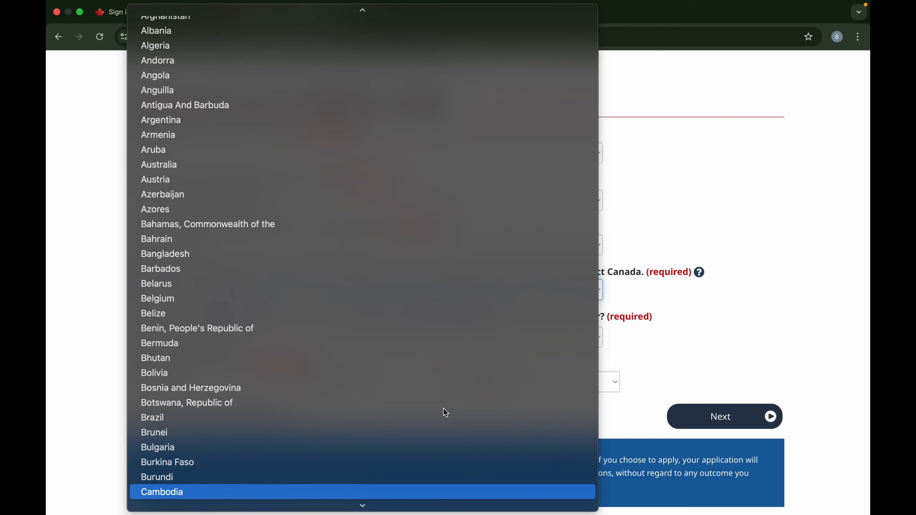
pyautogui.press('Down')
pyautogui.press('Down')
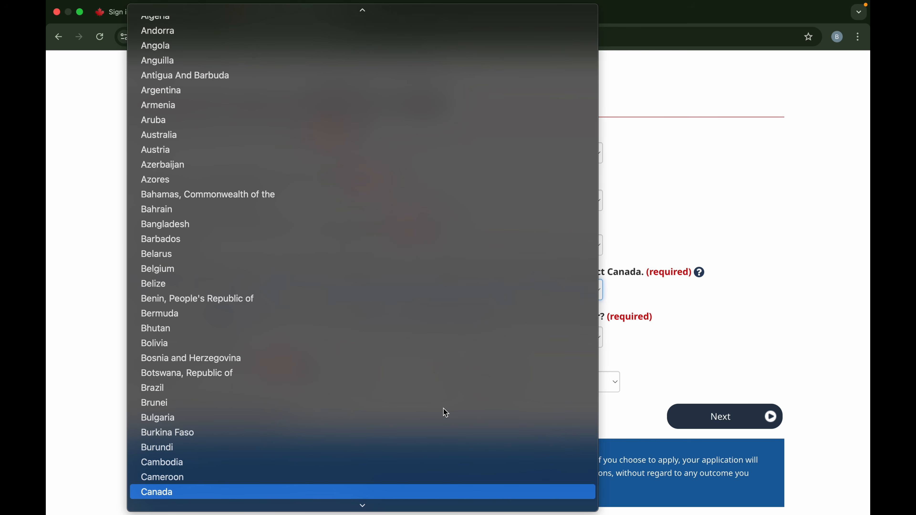
pyautogui.press('Return')
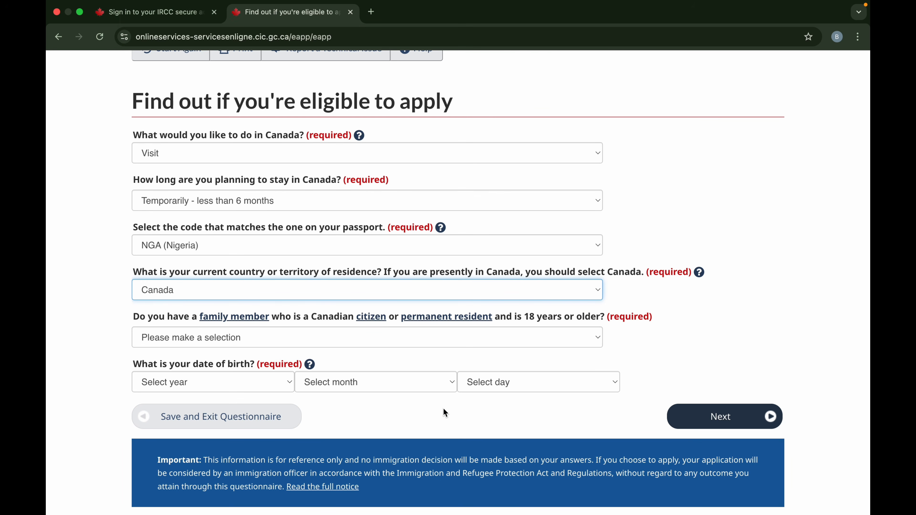
pyautogui.scroll(-1, 317, 305)
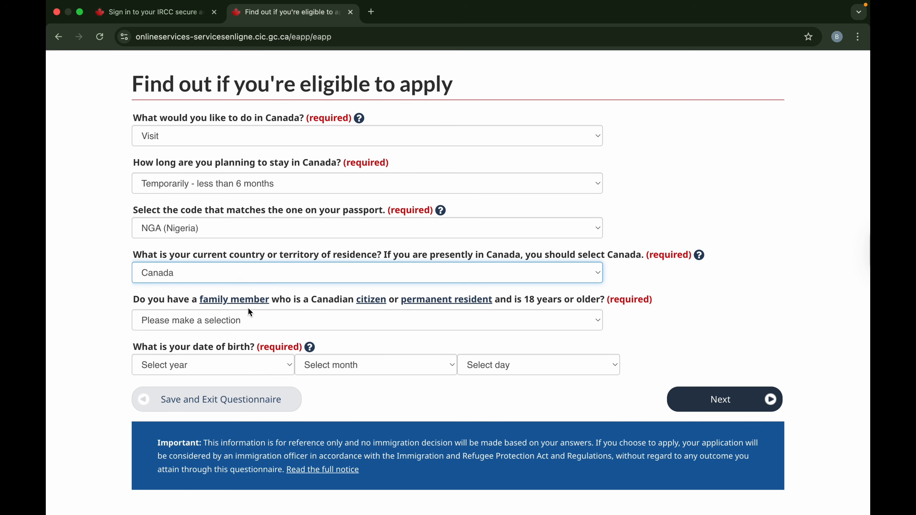
pyautogui.click(352, 324)
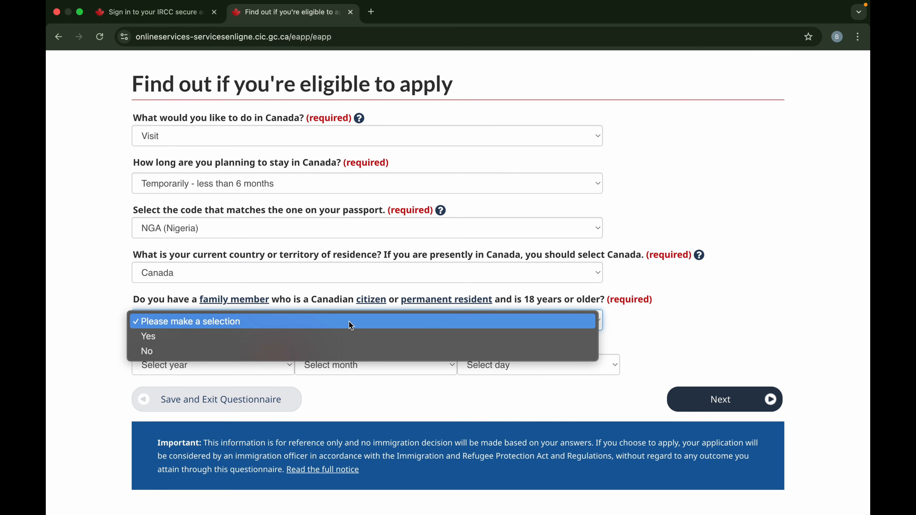
pyautogui.click(328, 355)
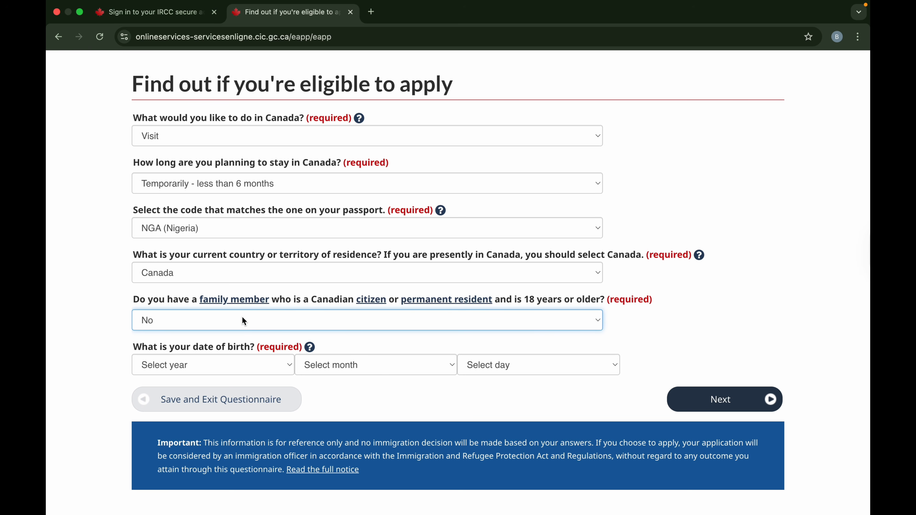
# Set the birth date to 1998, July 21 and submit the first page.
pyautogui.click(229, 361)
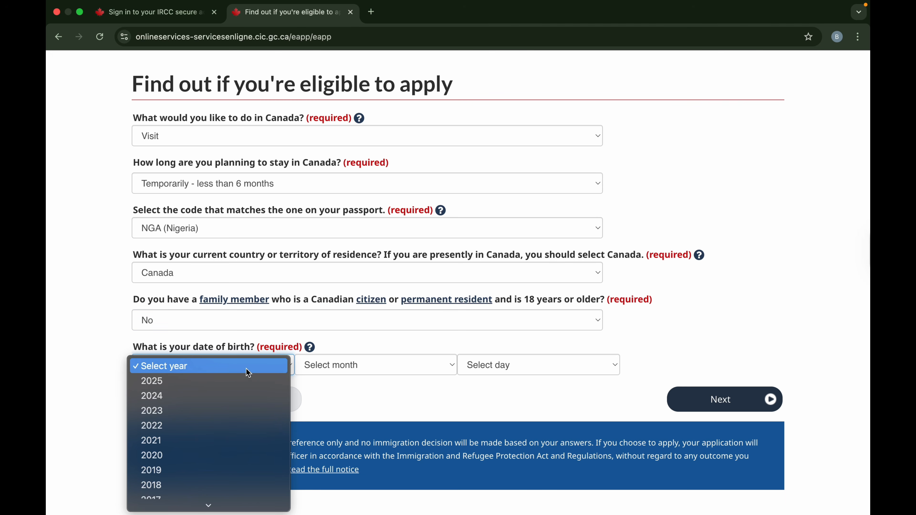
pyautogui.scroll(-5, 211, 434)
pyautogui.scroll(-5, 213, 430)
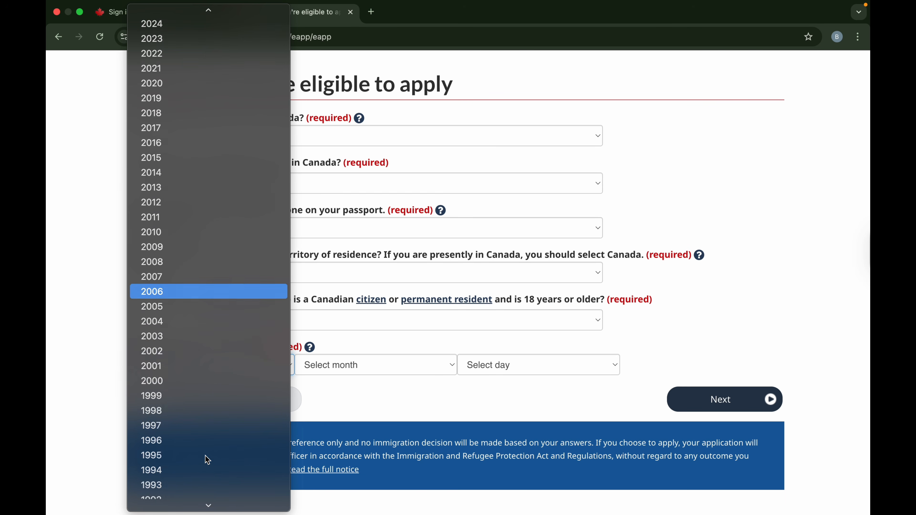
pyautogui.click(208, 382)
pyautogui.click(362, 366)
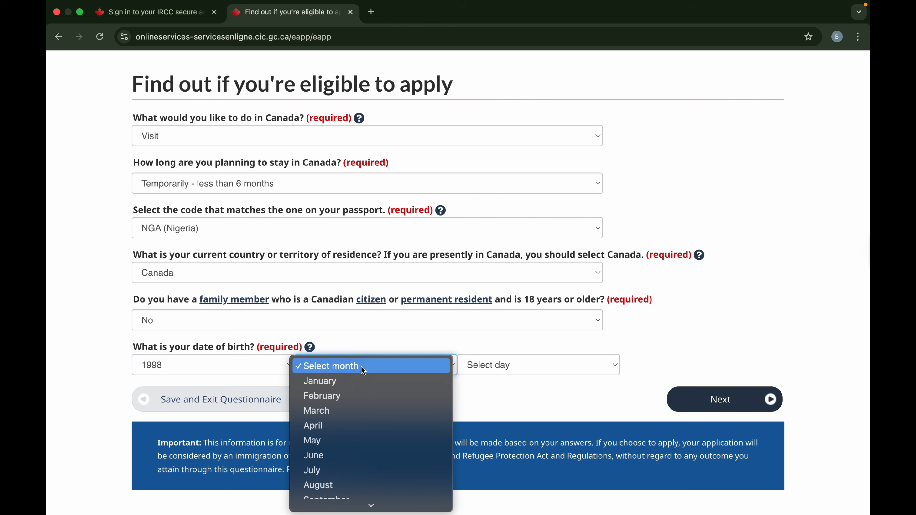
pyautogui.click(347, 469)
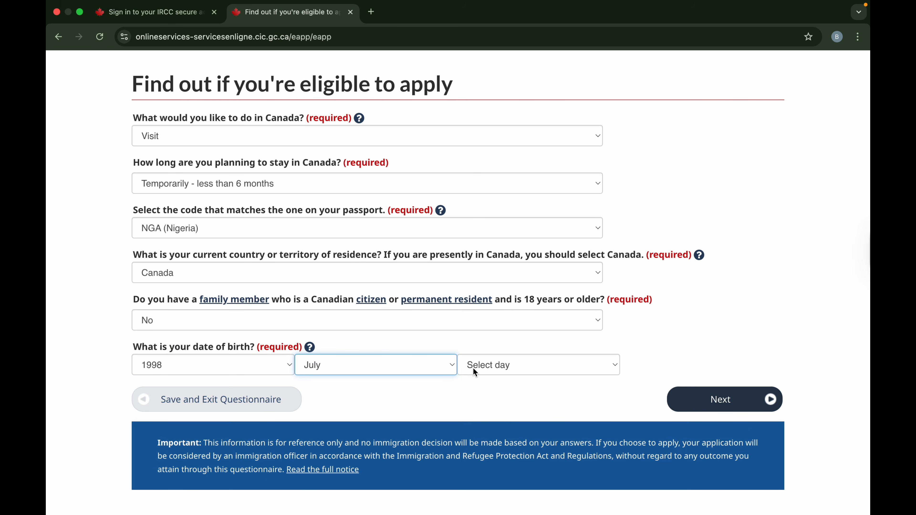
pyautogui.click(480, 368)
pyautogui.scroll(-5, 476, 455)
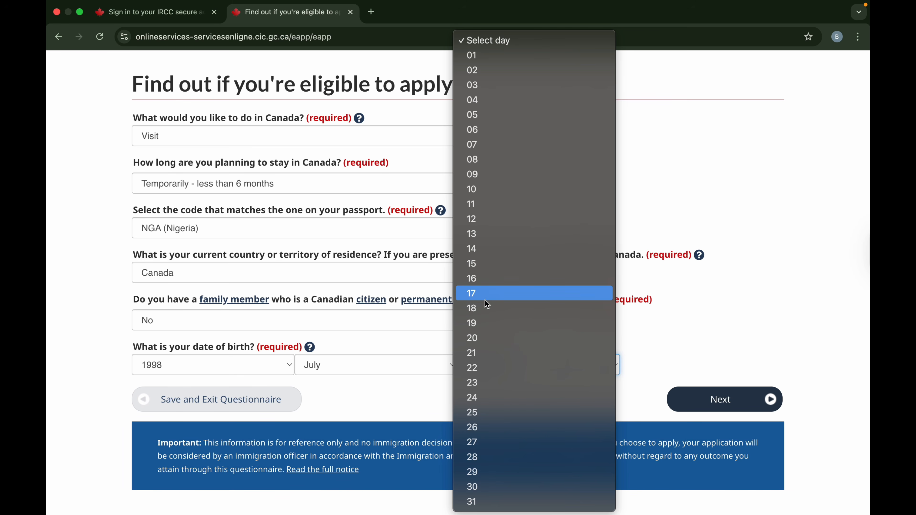
pyautogui.click(489, 356)
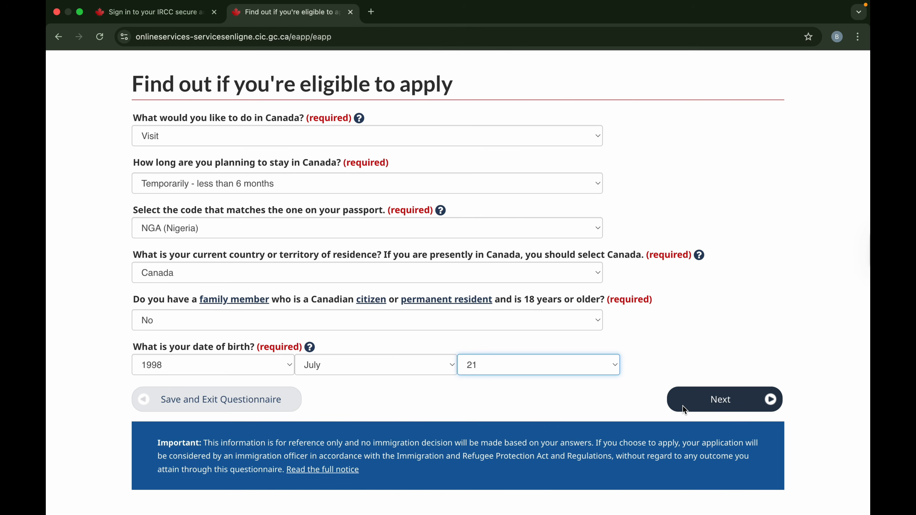
pyautogui.click(699, 407)
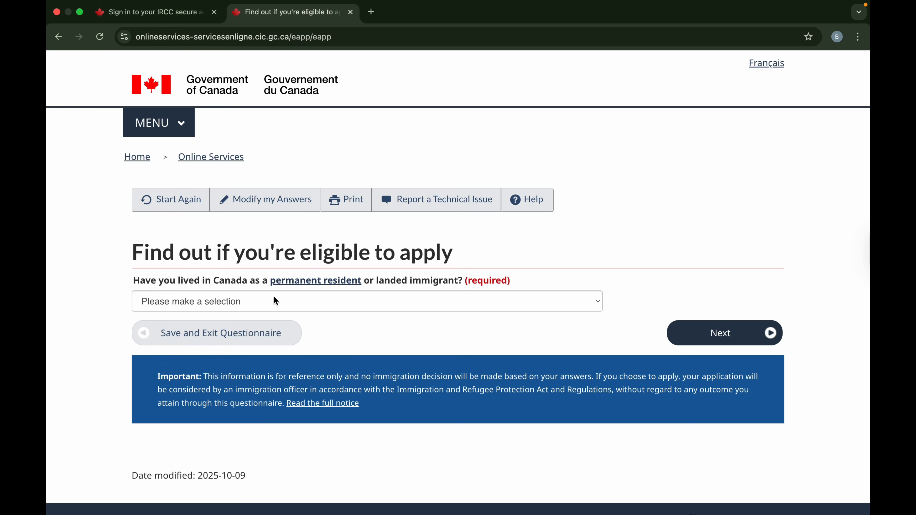
# Answer No to past permanent residence and U.S. residency, and set status to Visitor.
pyautogui.click(288, 306)
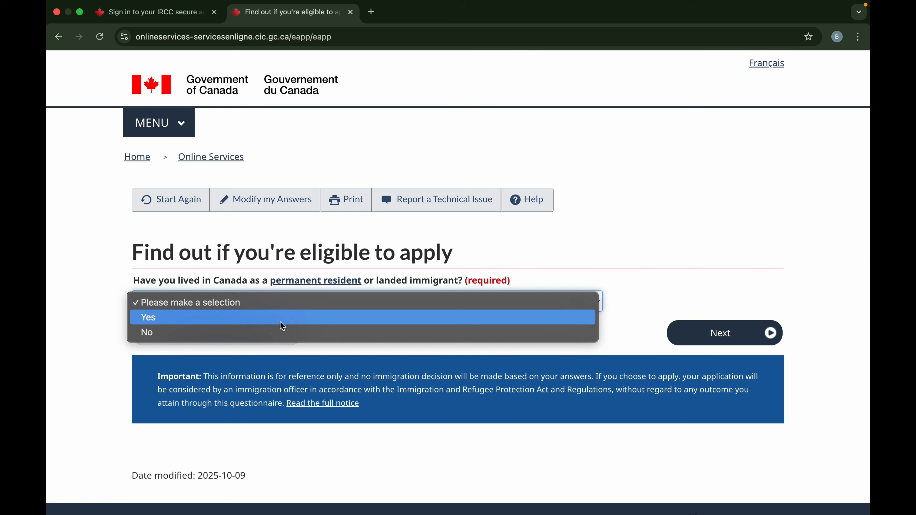
pyautogui.click(281, 332)
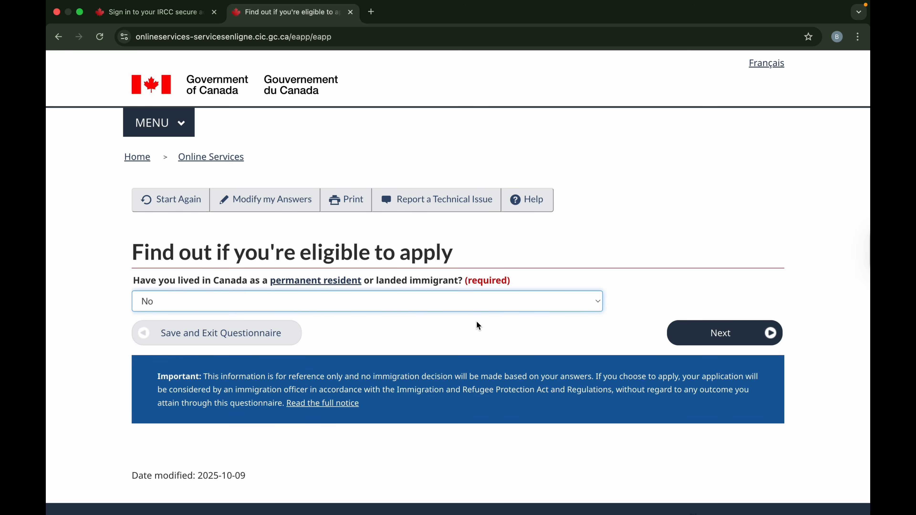
pyautogui.click(707, 339)
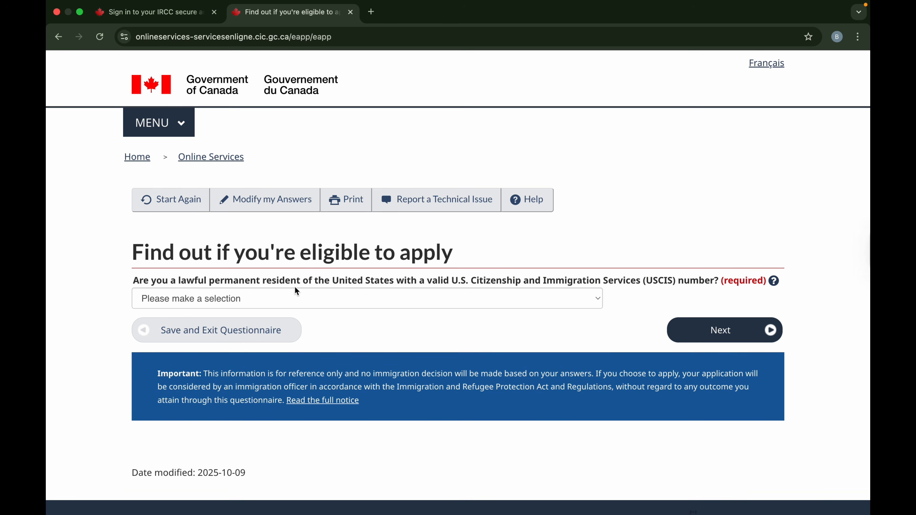
pyautogui.click(475, 298)
pyautogui.click(468, 327)
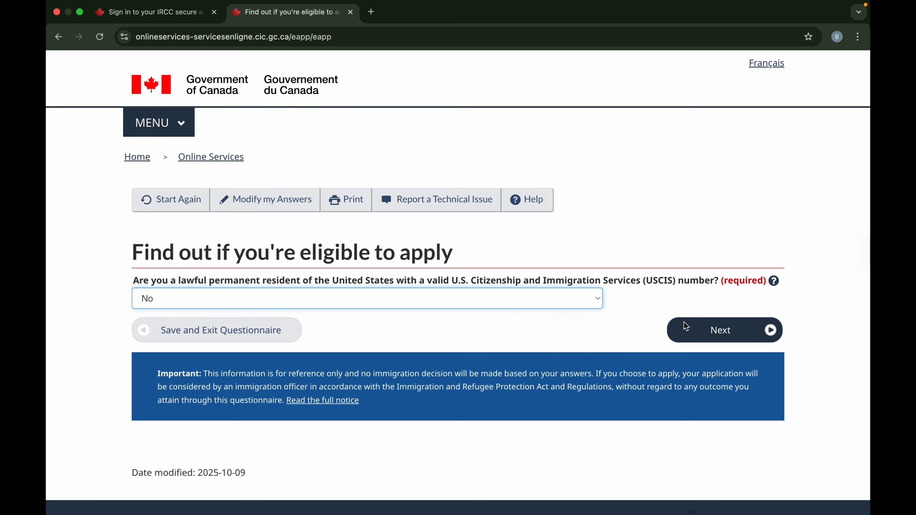
pyautogui.click(686, 327)
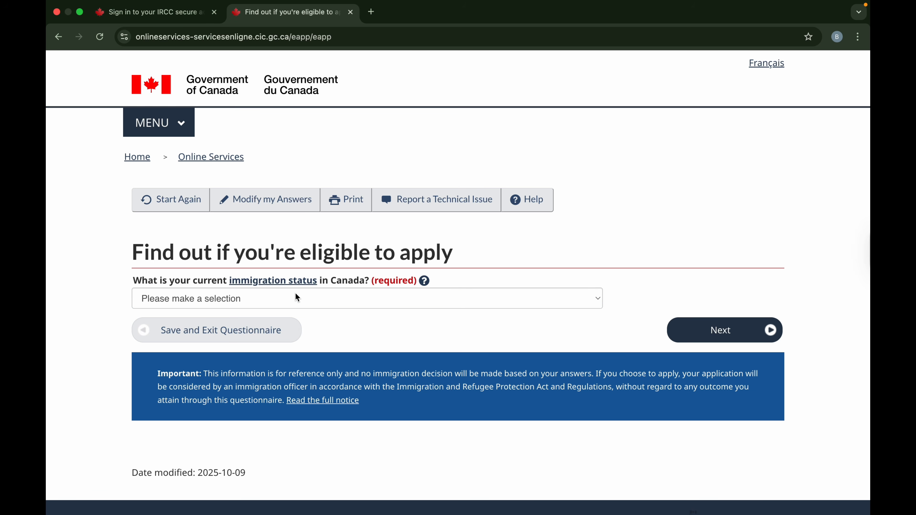
pyautogui.click(311, 300)
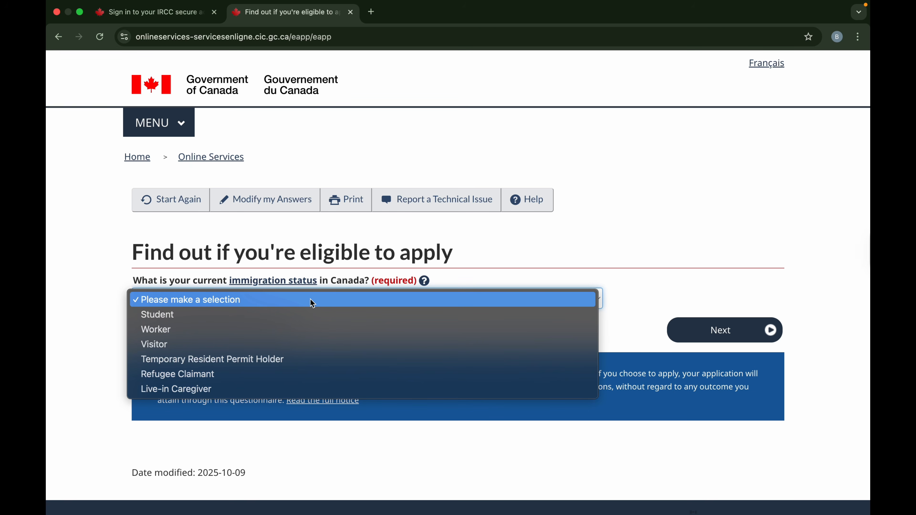
pyautogui.click(303, 344)
pyautogui.click(711, 337)
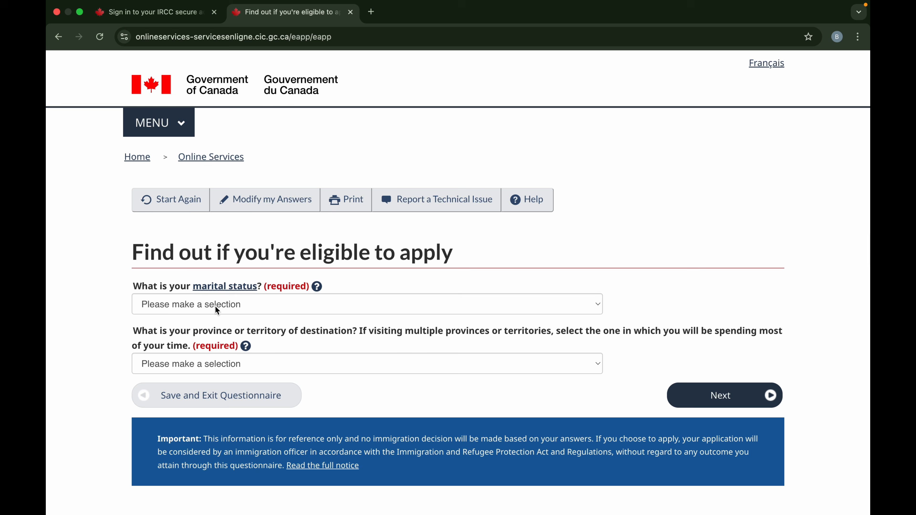
# Choose Never Married/Single and province Ontario, then submit for eligibility results.
pyautogui.click(197, 305)
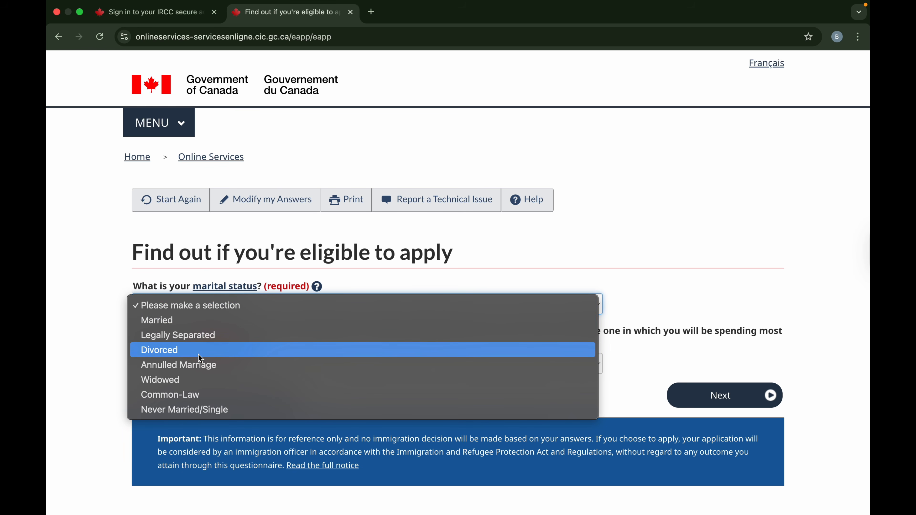
pyautogui.click(193, 410)
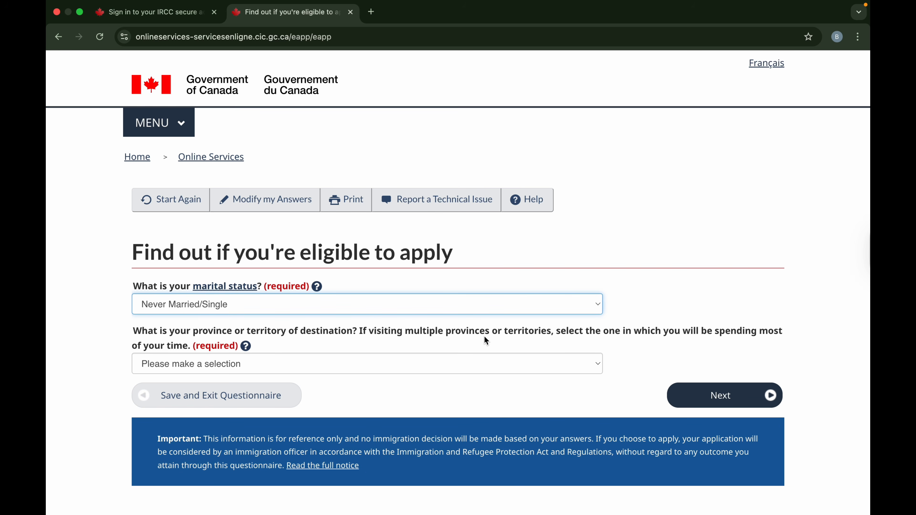
pyautogui.click(558, 367)
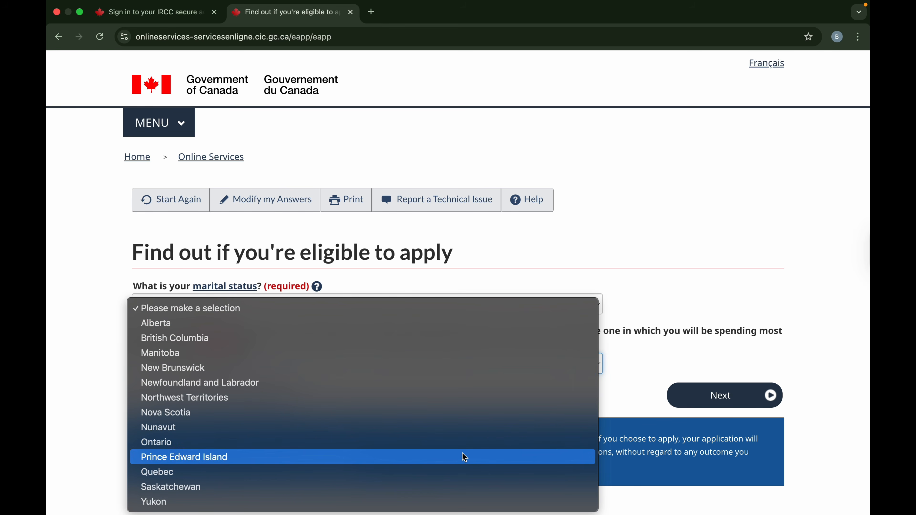
pyautogui.click(468, 445)
pyautogui.click(704, 401)
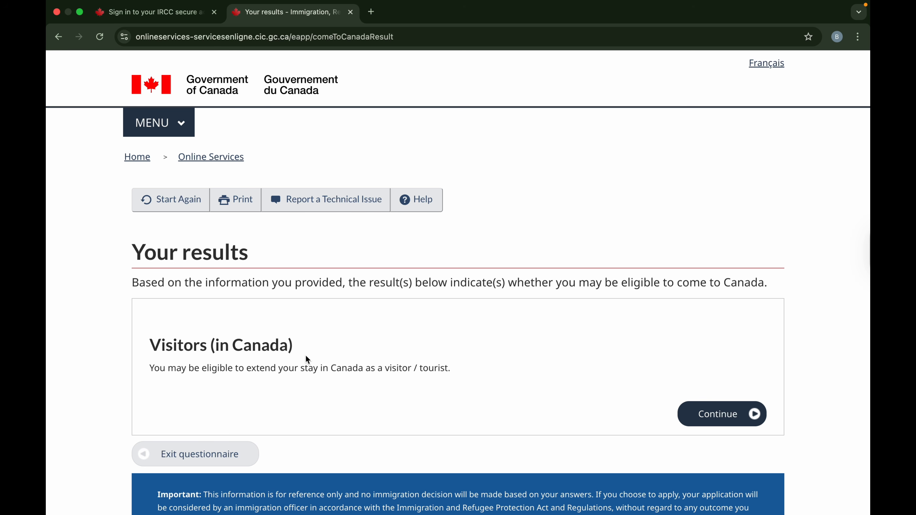
# Continue past the Create your personal checklist introduction to the first eligibility question.
pyautogui.click(714, 422)
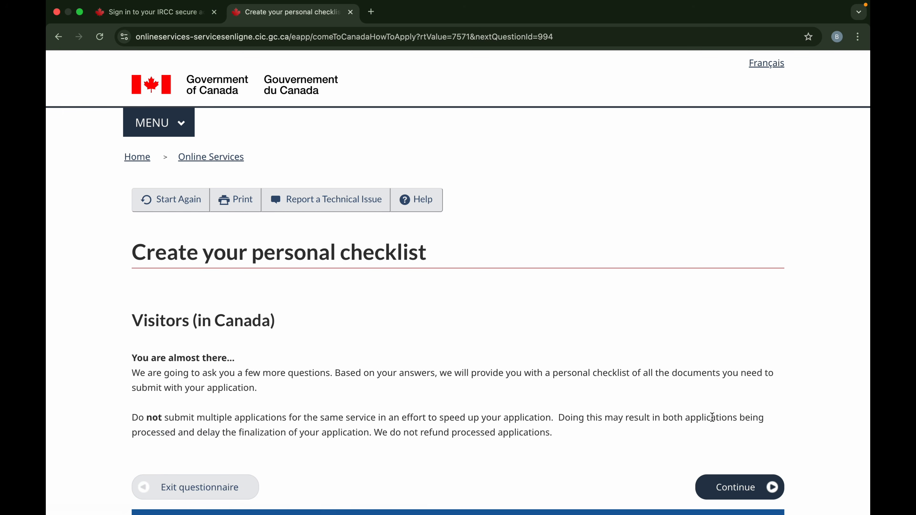
pyautogui.scroll(-3, 529, 382)
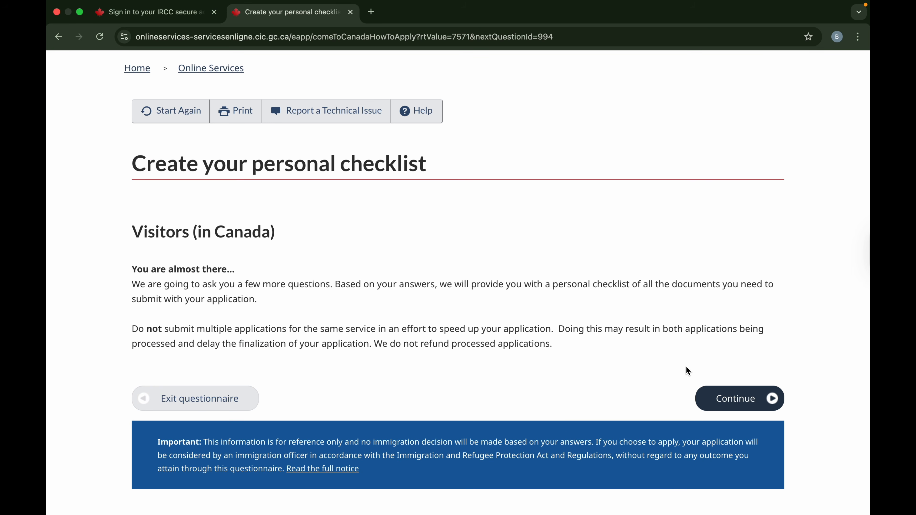
pyautogui.click(738, 405)
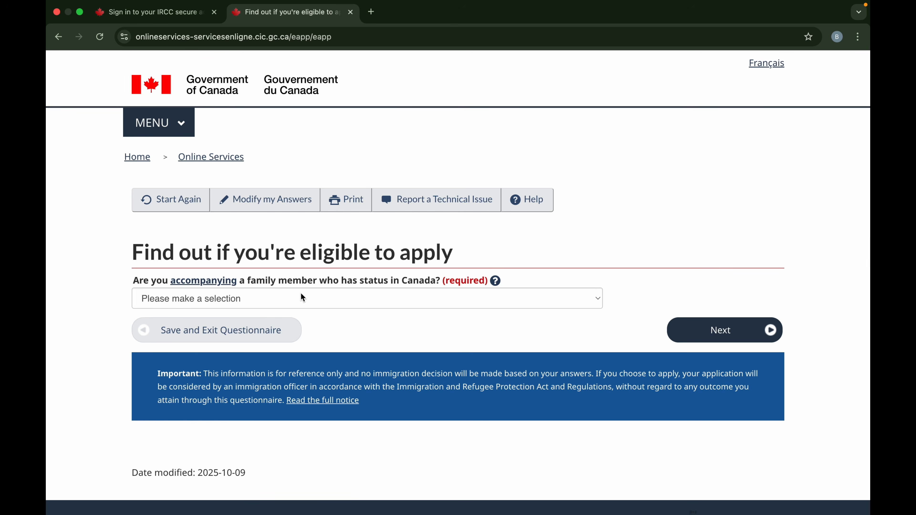
# Answer No to accompanying a family member with status in Canada.
pyautogui.click(401, 307)
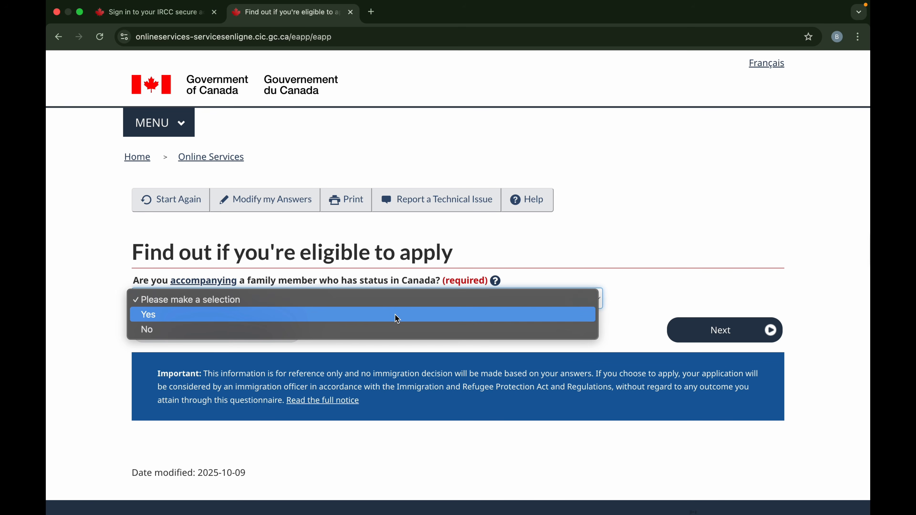
pyautogui.click(396, 329)
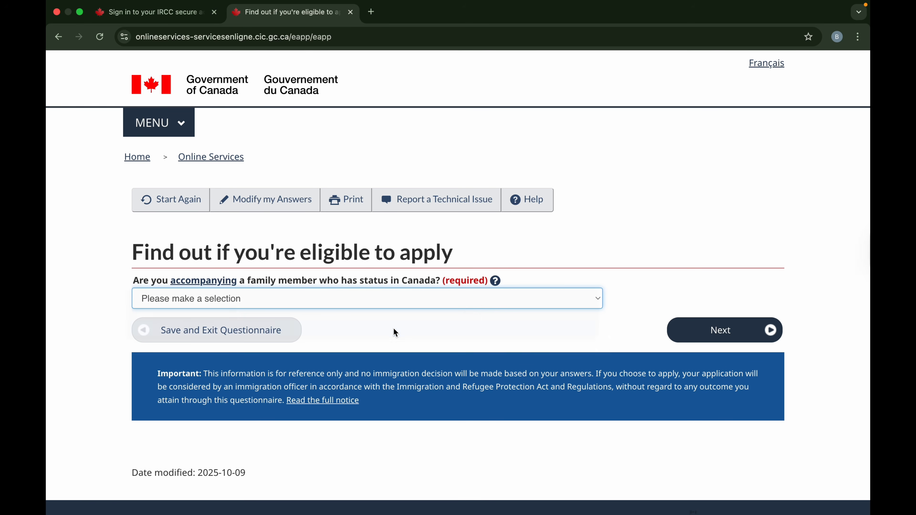
pyautogui.click(709, 332)
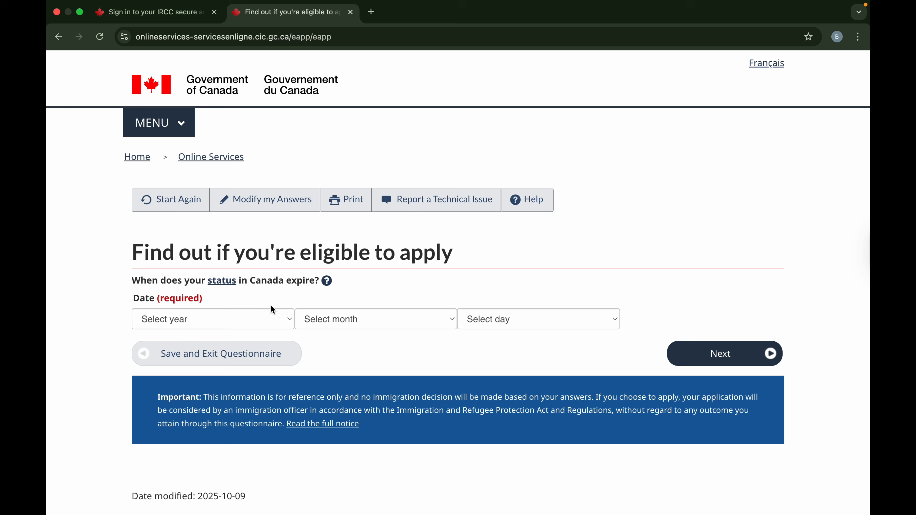
# Set the status expiry date to 2025 December 10 and submit it.
pyautogui.click(256, 319)
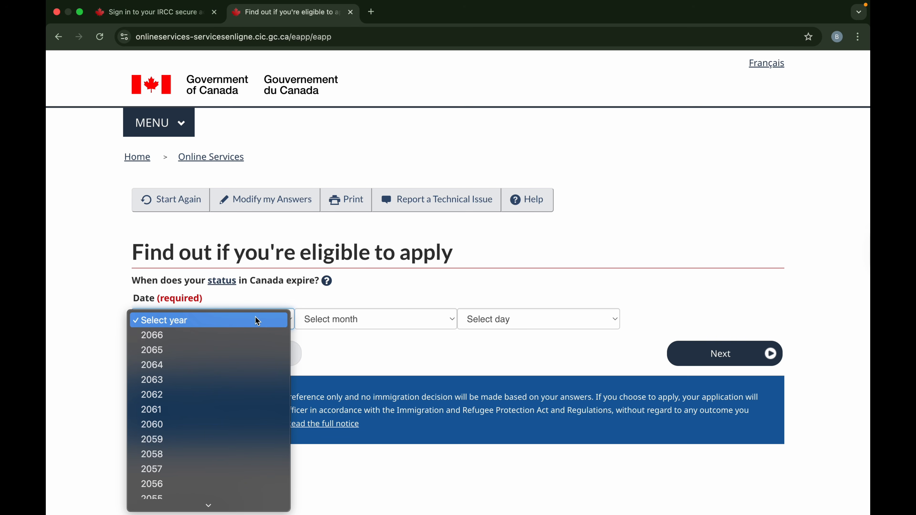
pyautogui.scroll(-10, 236, 411)
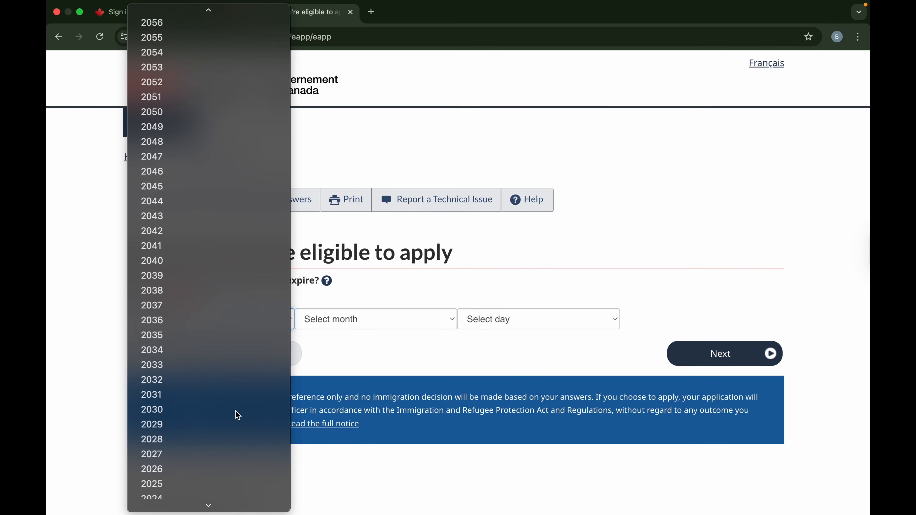
pyautogui.scroll(-5, 236, 411)
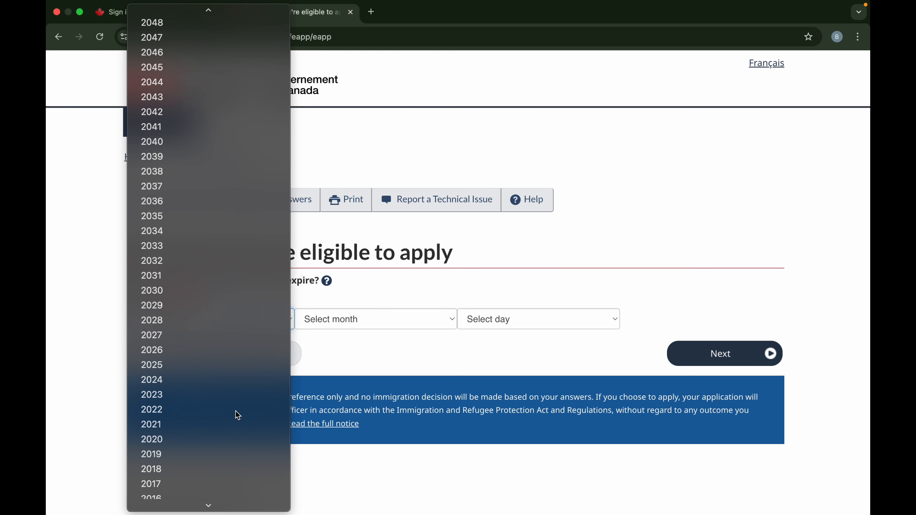
pyautogui.scroll(-1, 236, 411)
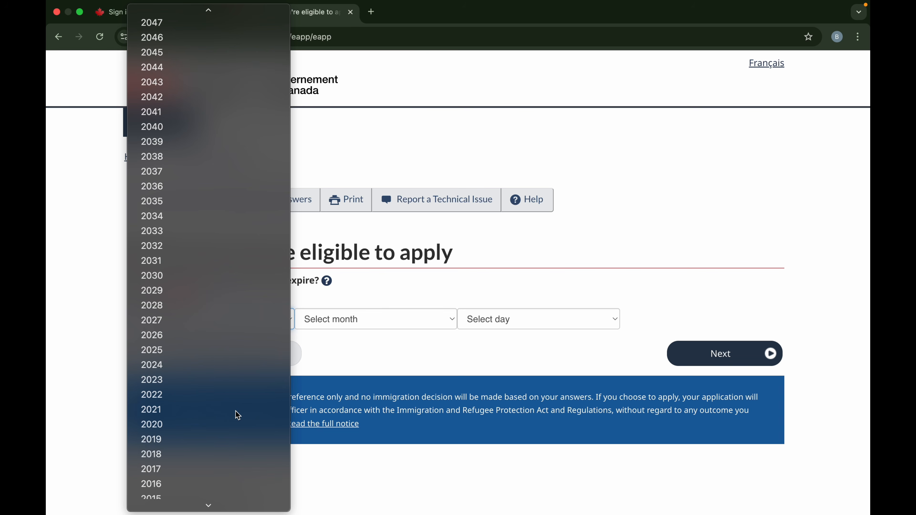
pyautogui.click(178, 352)
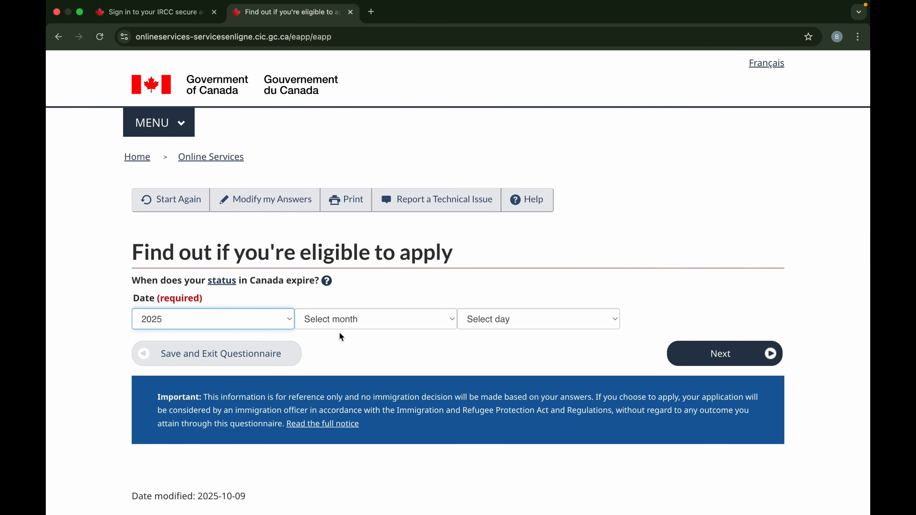
pyautogui.click(387, 320)
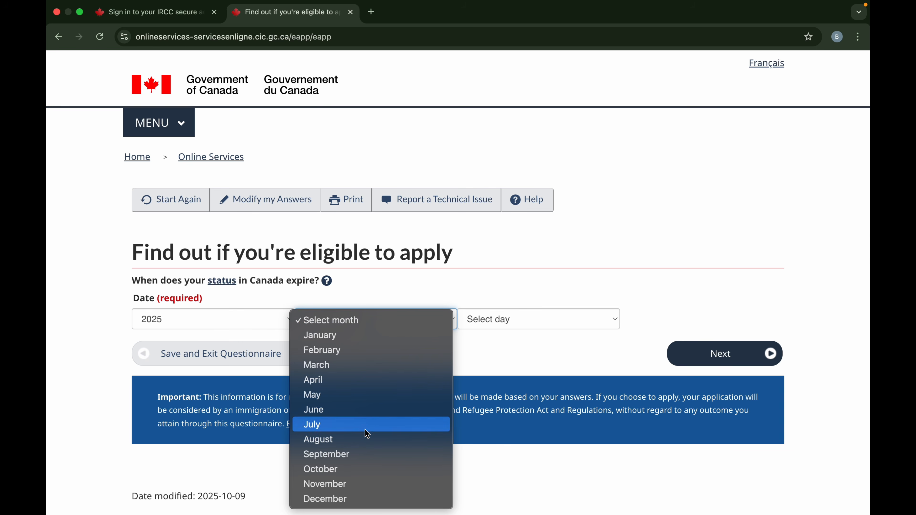
pyautogui.click(353, 497)
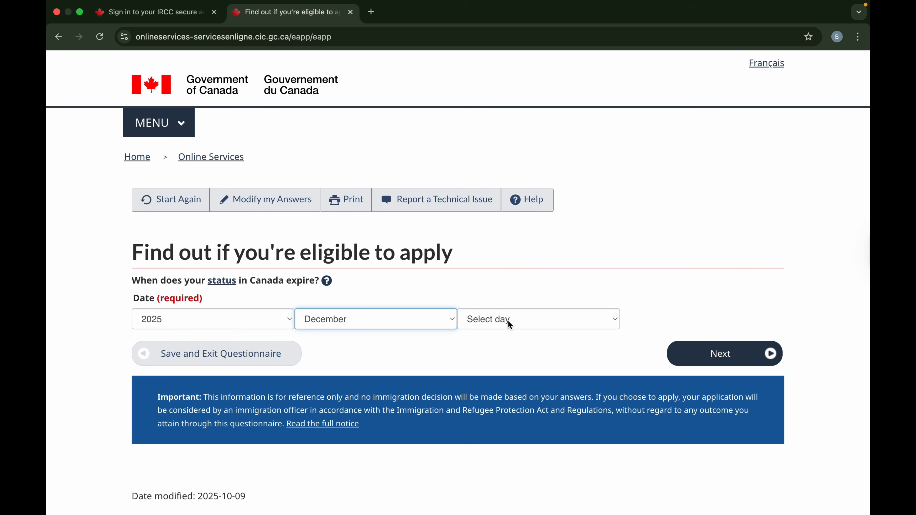
pyautogui.click(509, 323)
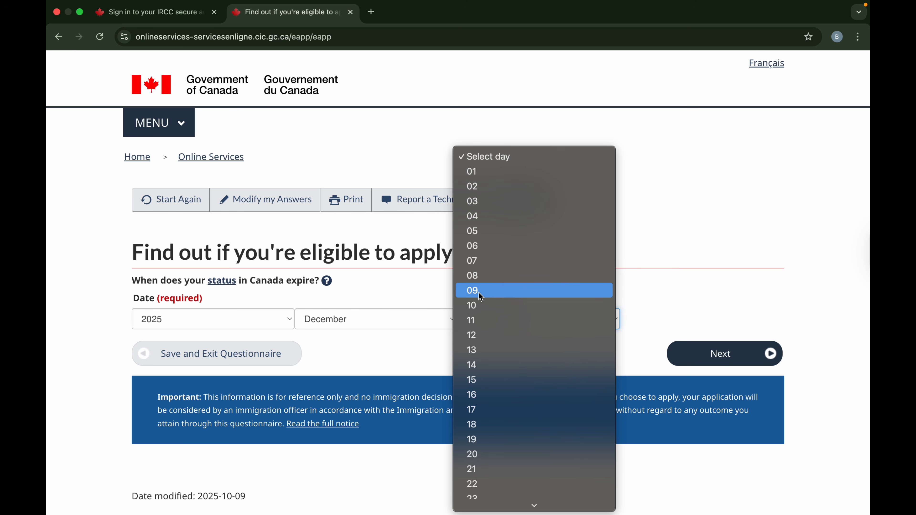
pyautogui.click(482, 305)
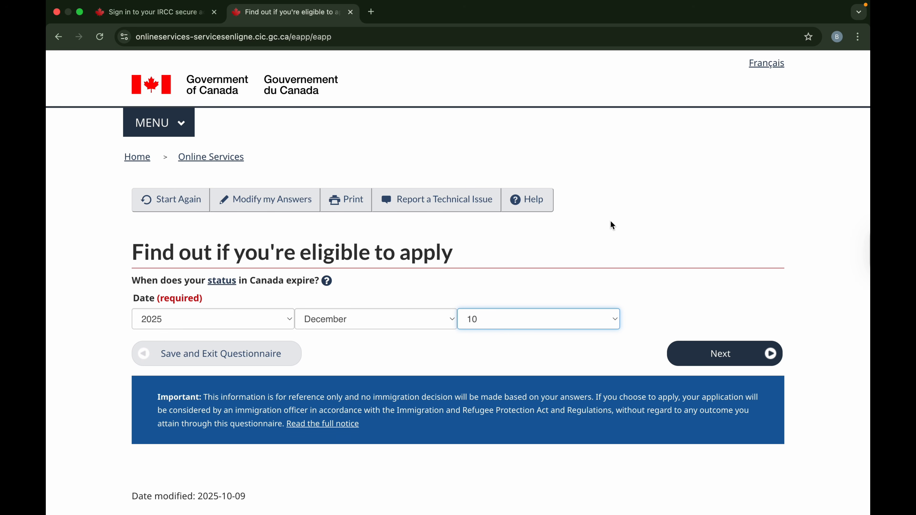
pyautogui.click(721, 359)
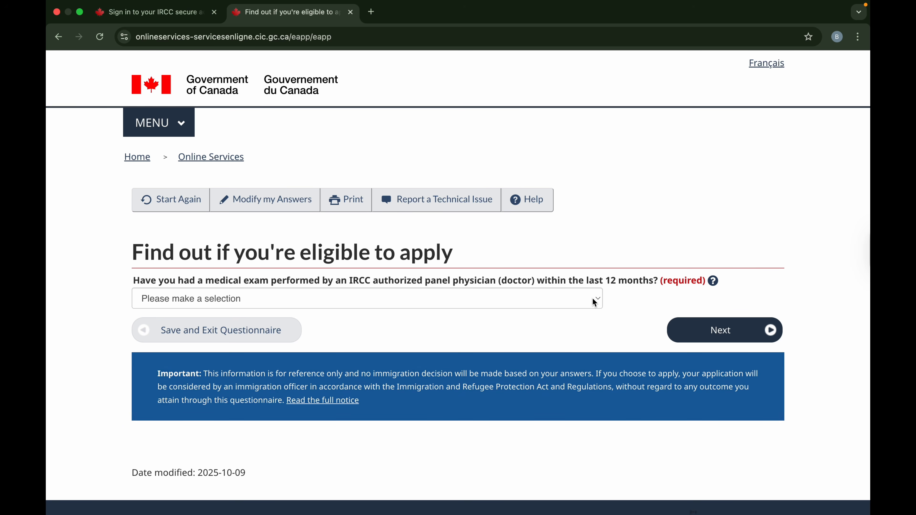
# Answer Yes to having a recent panel-physician medical exam.
pyautogui.click(578, 299)
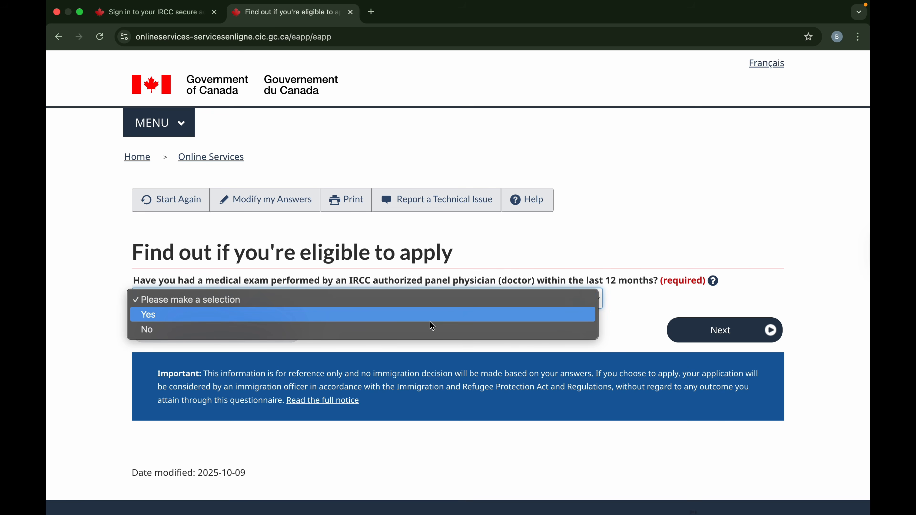
pyautogui.click(559, 269)
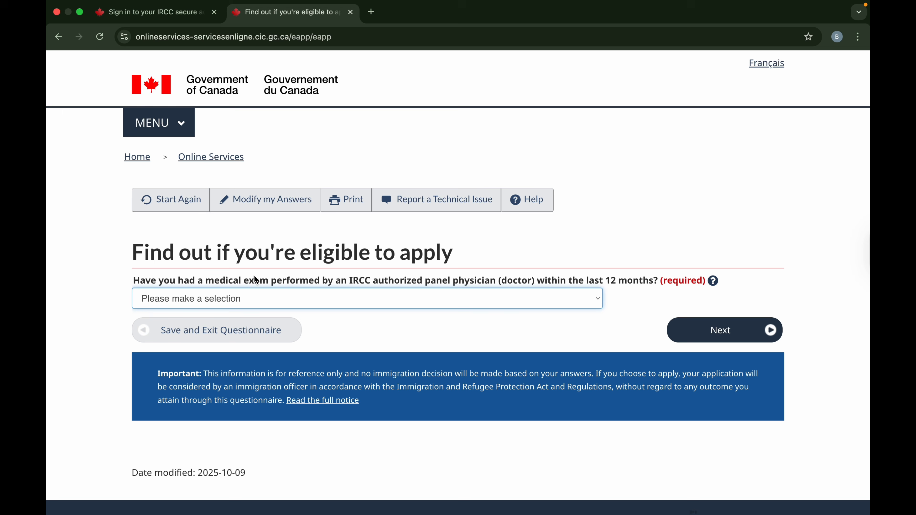
pyautogui.click(331, 302)
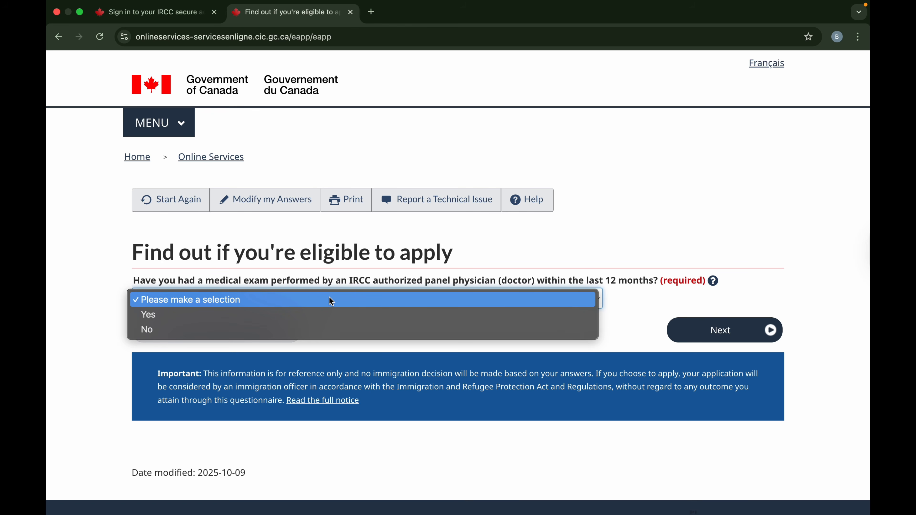
pyautogui.click(331, 317)
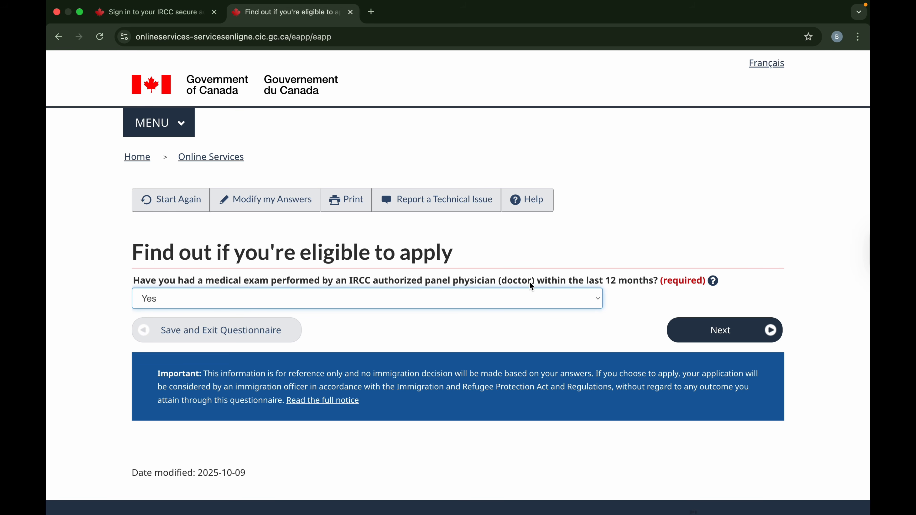
pyautogui.click(711, 330)
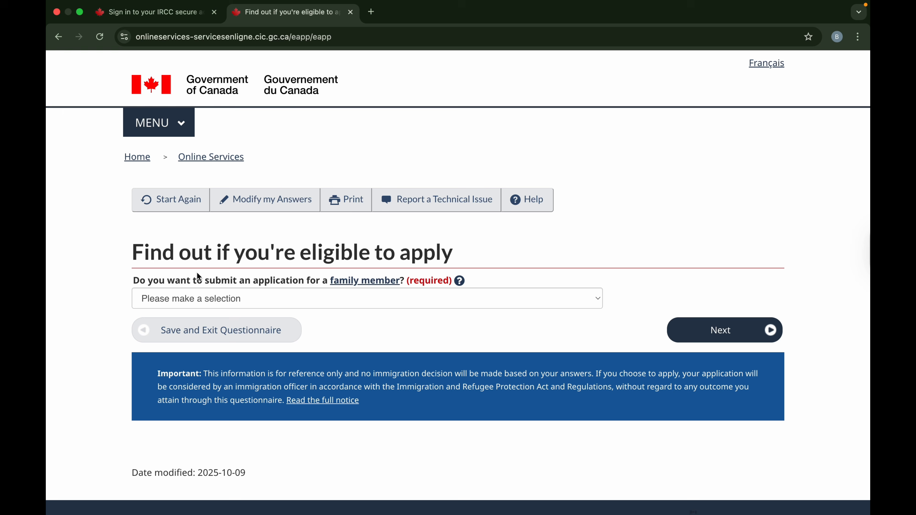
# Answer No to applying for a family member.
pyautogui.click(481, 305)
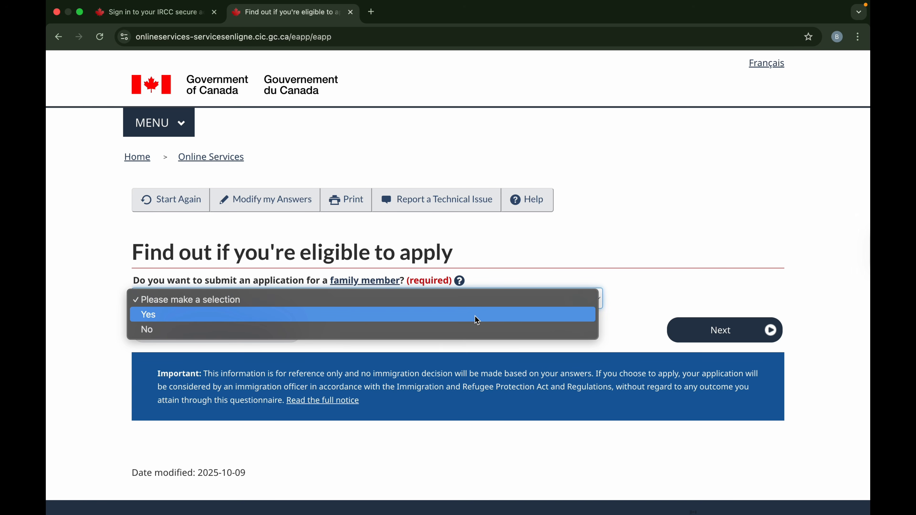
pyautogui.click(616, 247)
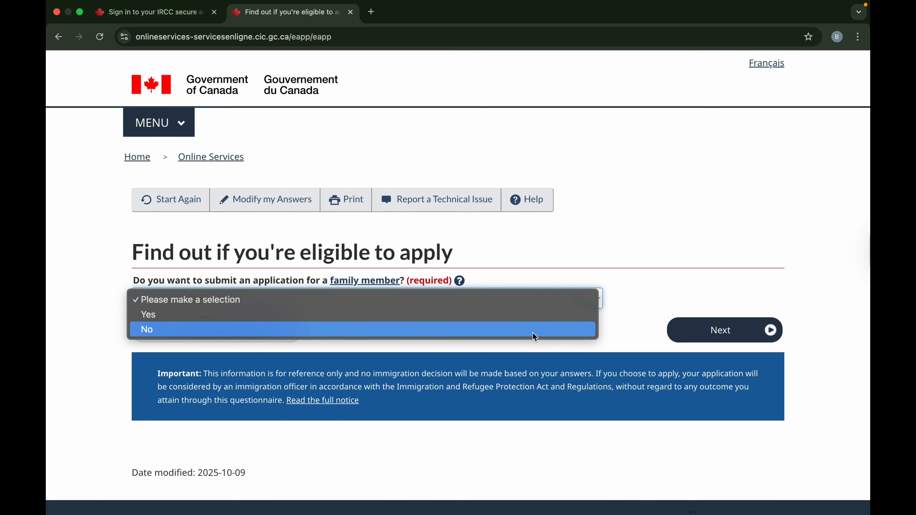
pyautogui.click(534, 334)
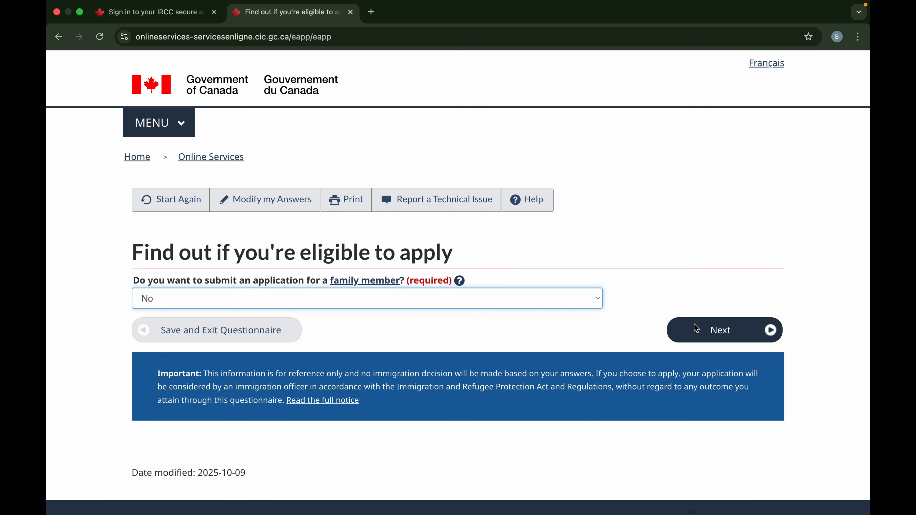
pyautogui.click(721, 338)
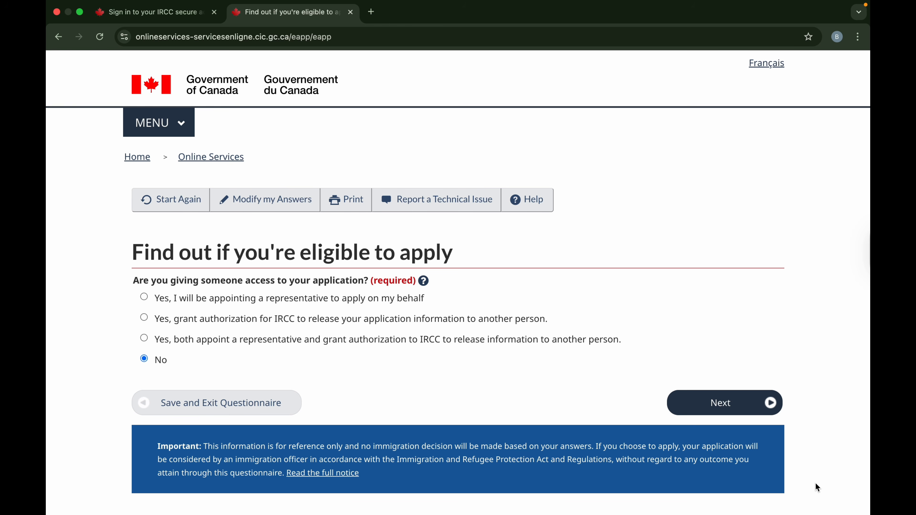
# Submit No for application access, then answer Yes to biometrics and to paying fees.
pyautogui.click(725, 411)
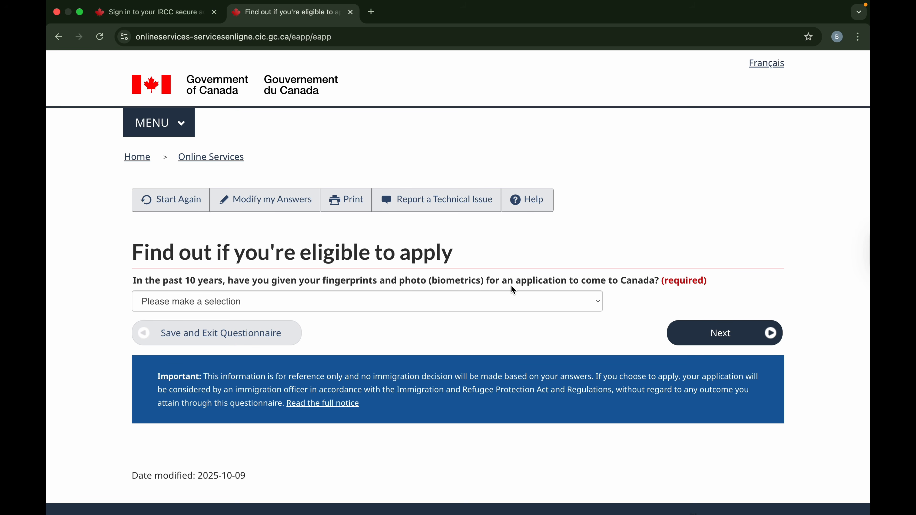
pyautogui.click(586, 302)
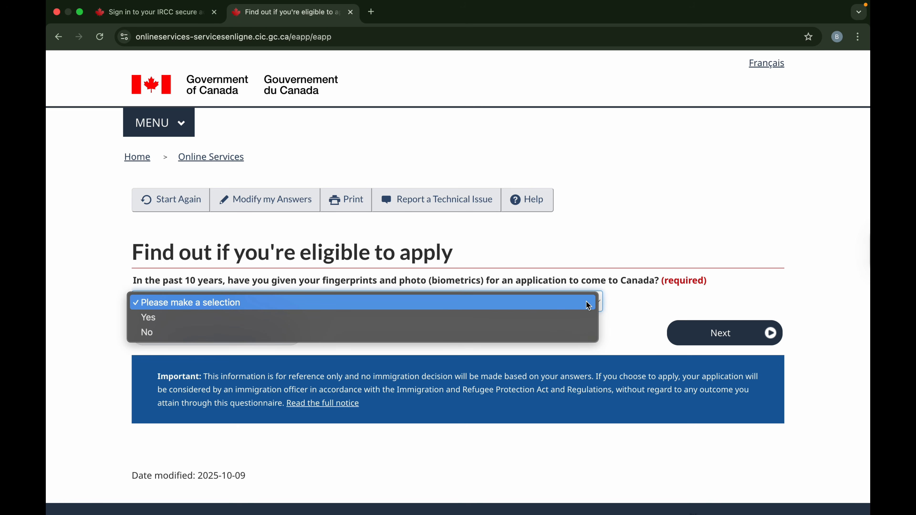
pyautogui.click(548, 319)
pyautogui.click(701, 337)
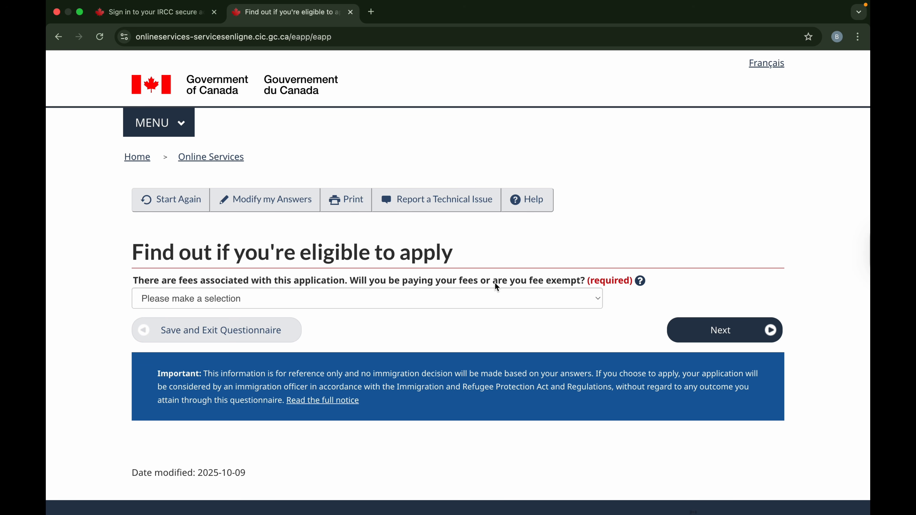
pyautogui.click(552, 299)
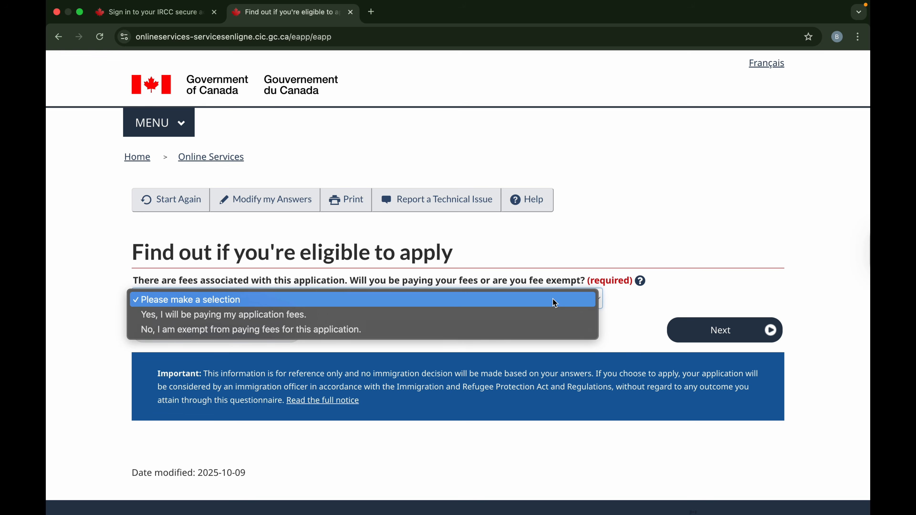
pyautogui.click(548, 315)
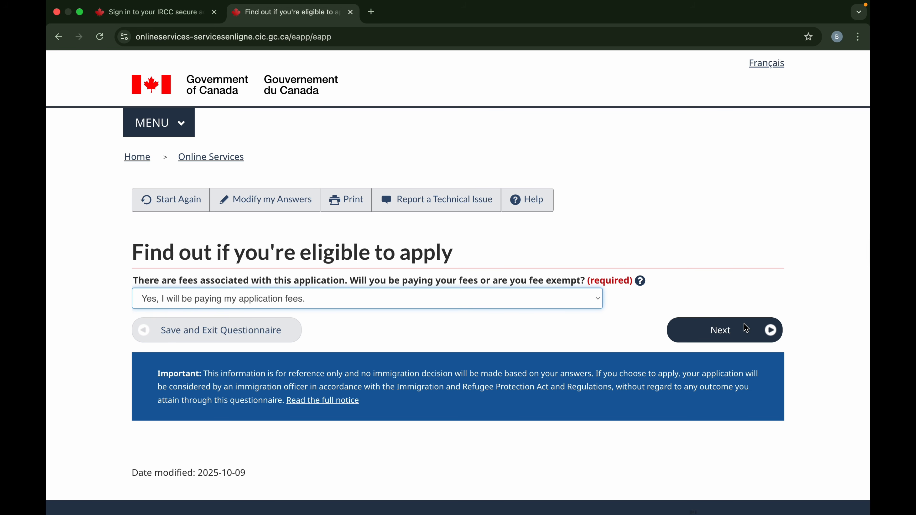
pyautogui.click(744, 337)
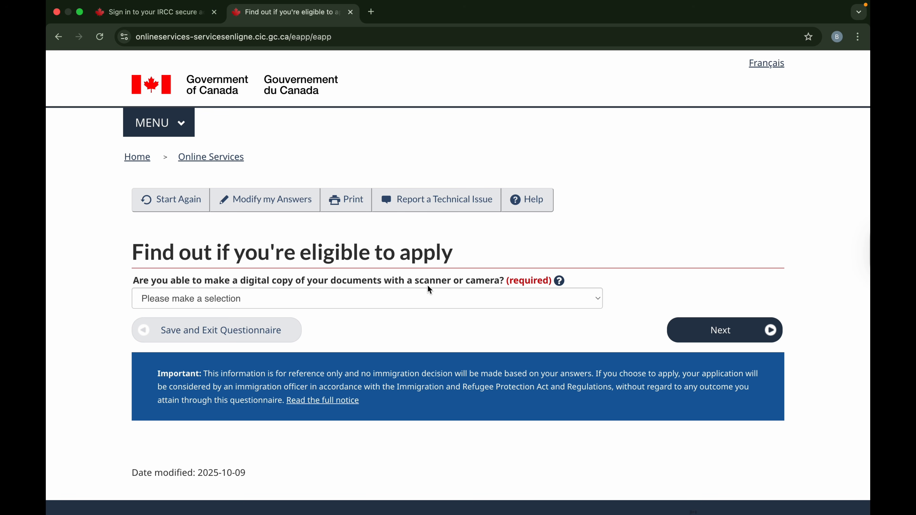
# Answer Yes to making digital copies and to paying fees online.
pyautogui.click(485, 291)
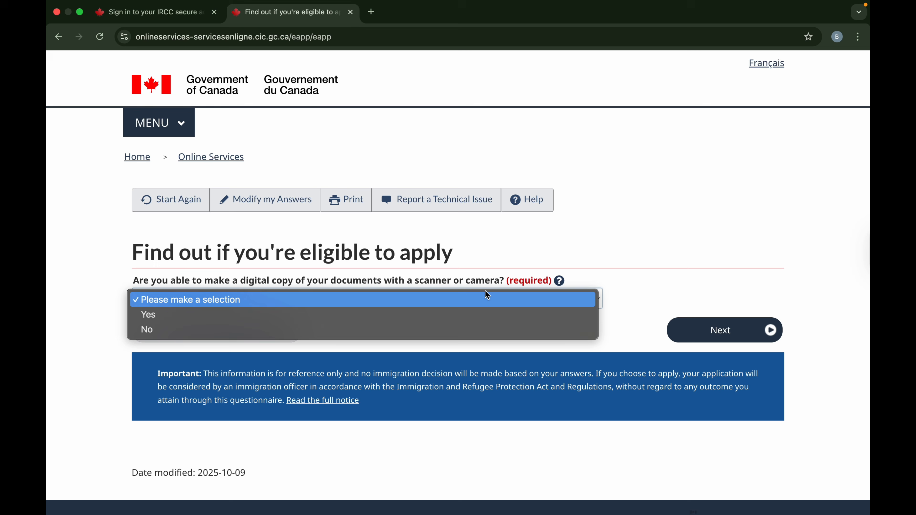
pyautogui.click(477, 316)
pyautogui.click(707, 336)
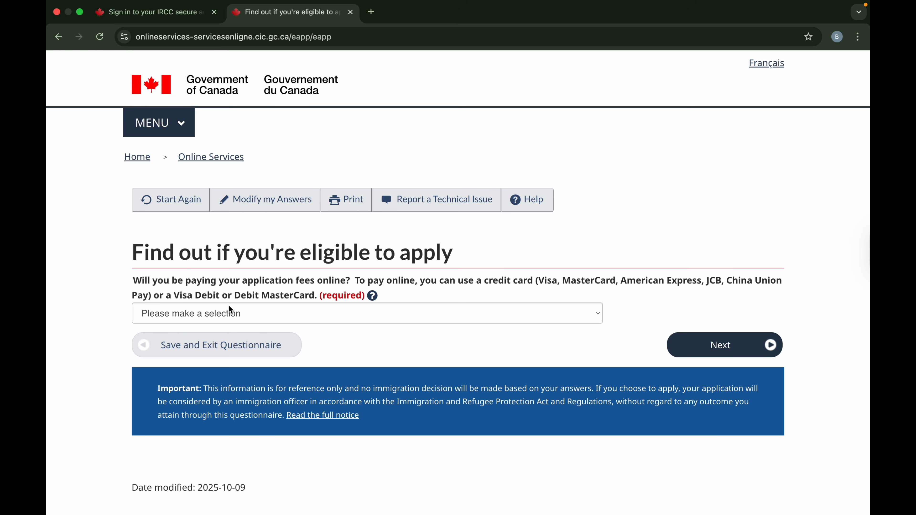
pyautogui.click(317, 314)
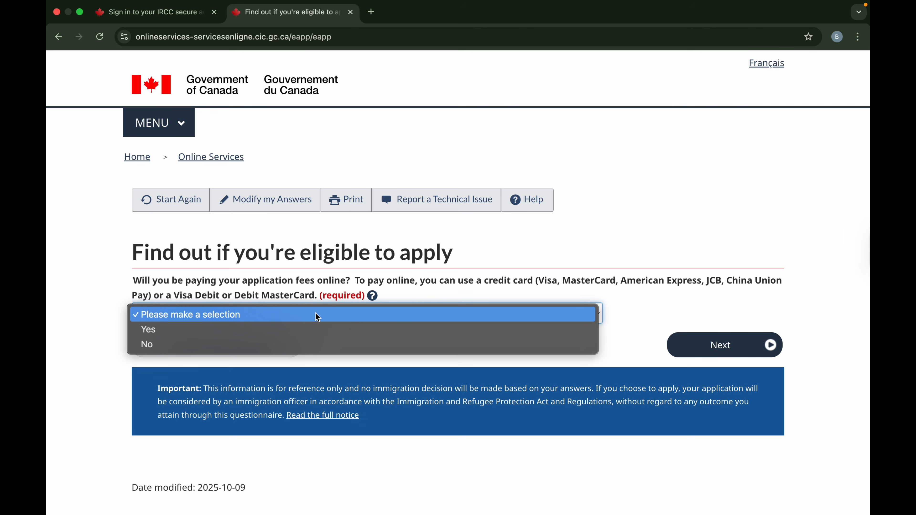
pyautogui.click(315, 329)
pyautogui.click(693, 351)
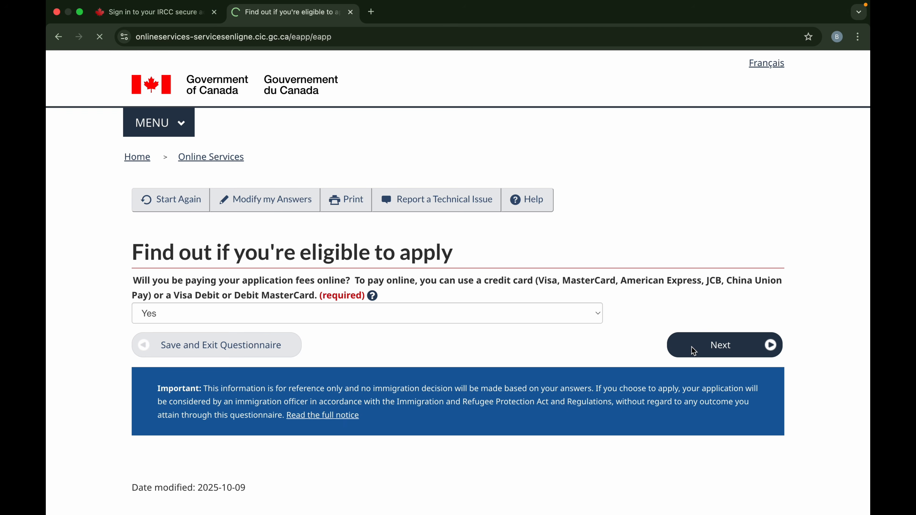
# Scroll through the Review your answers page to check every response.
pyautogui.scroll(-2, 358, 305)
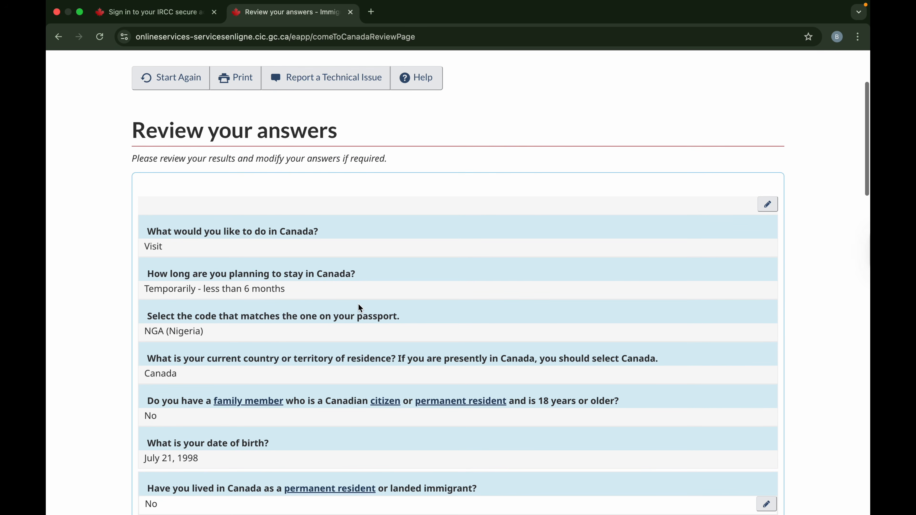
pyautogui.scroll(-20, 359, 305)
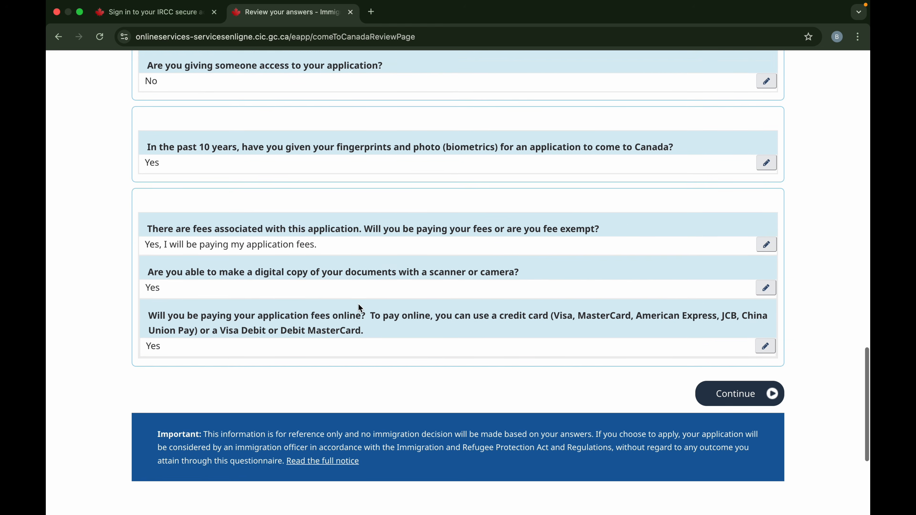
pyautogui.scroll(20, 359, 305)
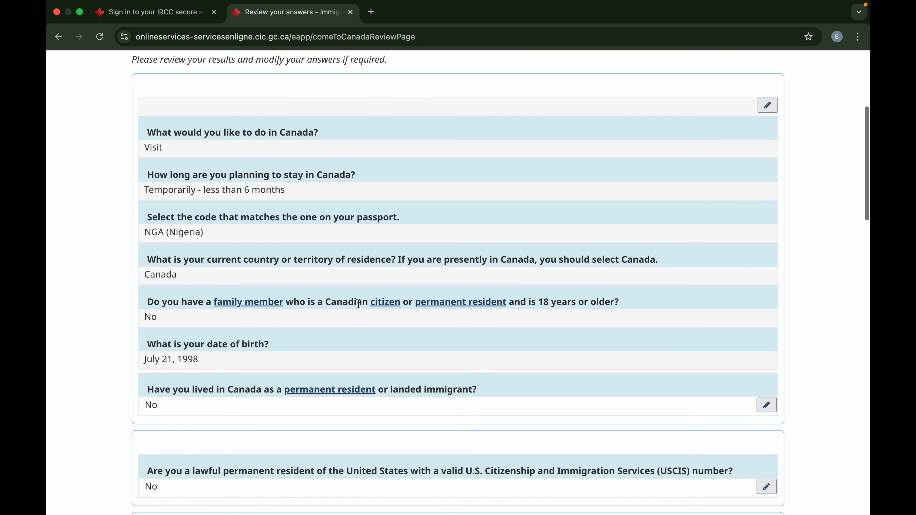
pyautogui.scroll(3, 358, 304)
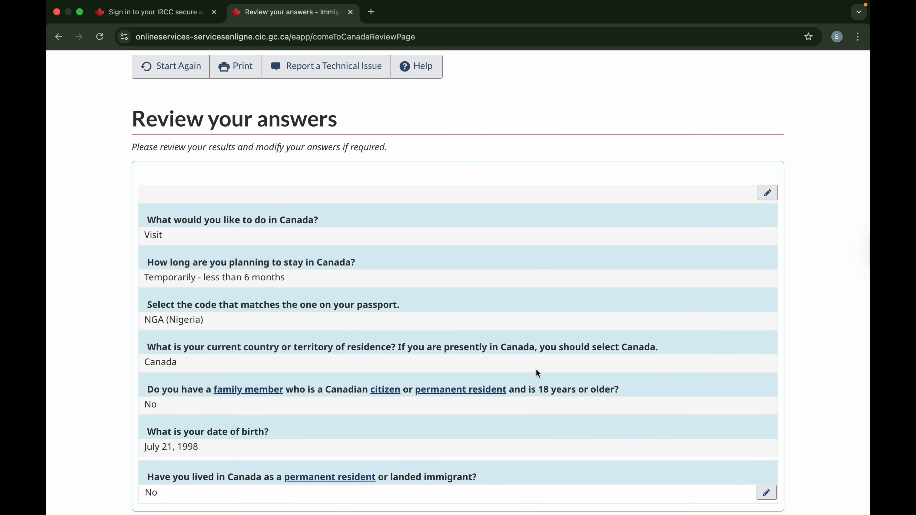
pyautogui.scroll(-15, 537, 372)
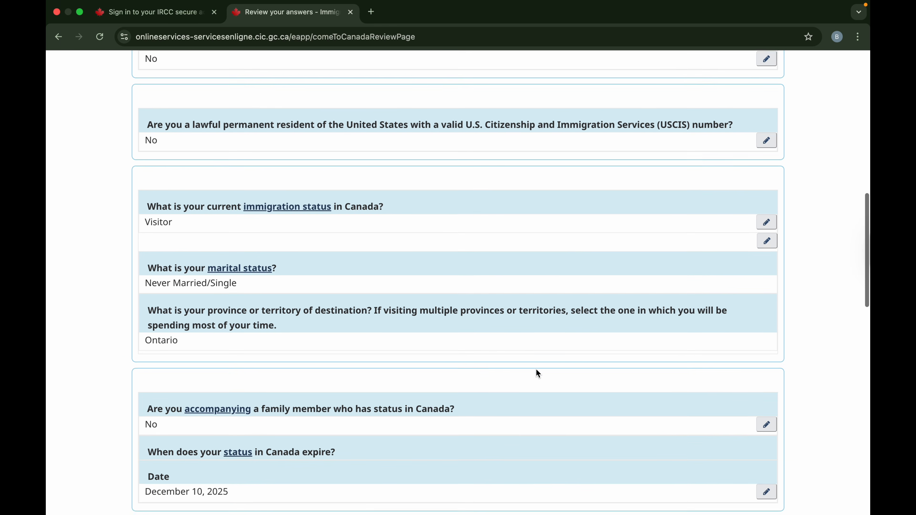
pyautogui.scroll(-8, 537, 372)
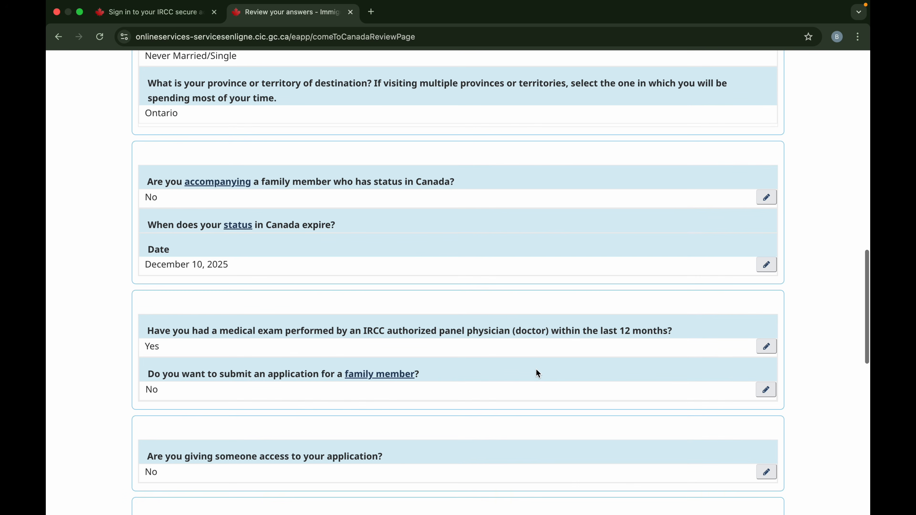
pyautogui.scroll(-7, 537, 374)
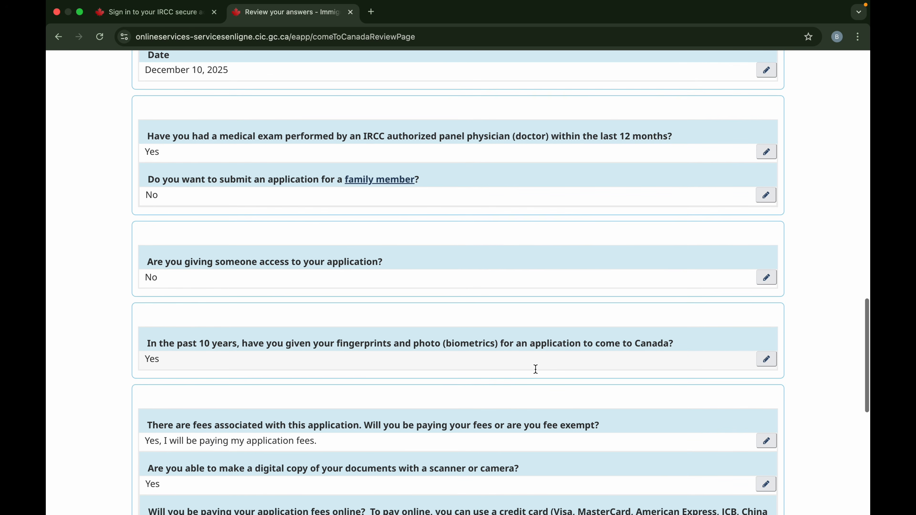
pyautogui.scroll(-3, 535, 369)
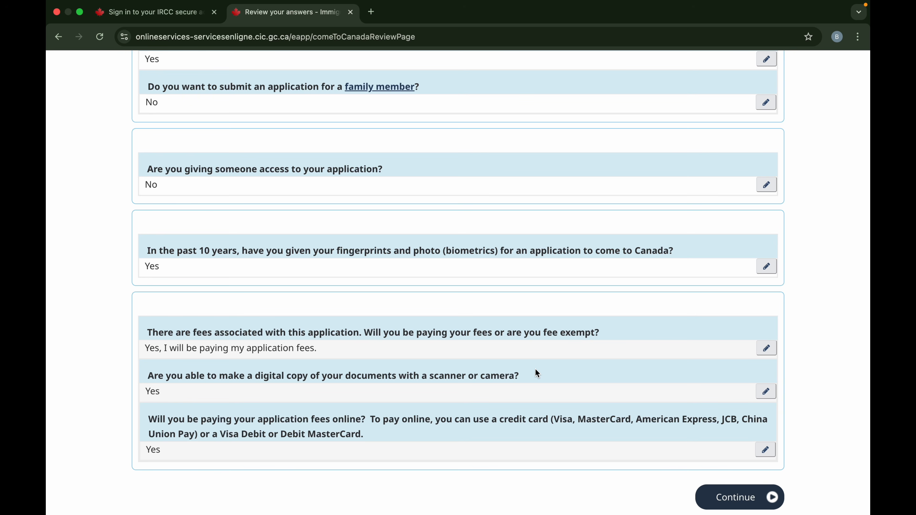
pyautogui.scroll(-2, 538, 373)
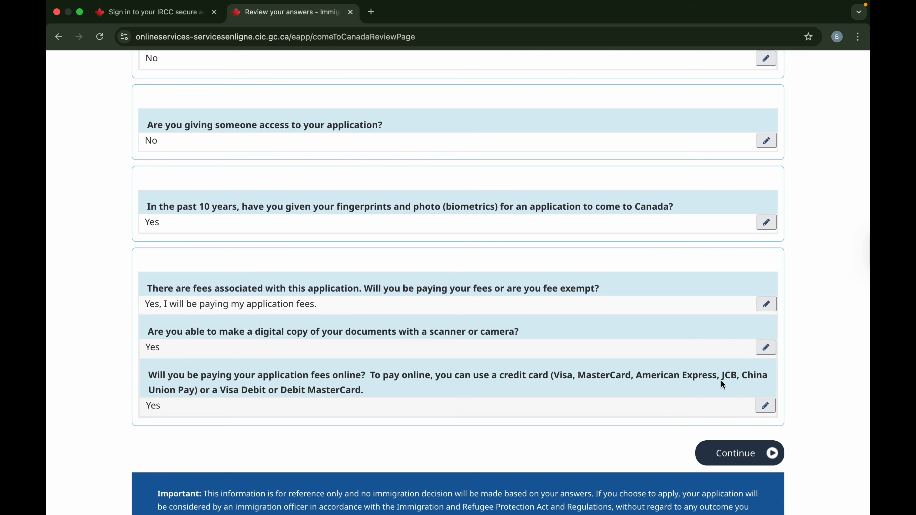
# Confirm the answers and read down to the Step 3 rules: 4 MB max, PDF/image/Word files.
pyautogui.click(736, 459)
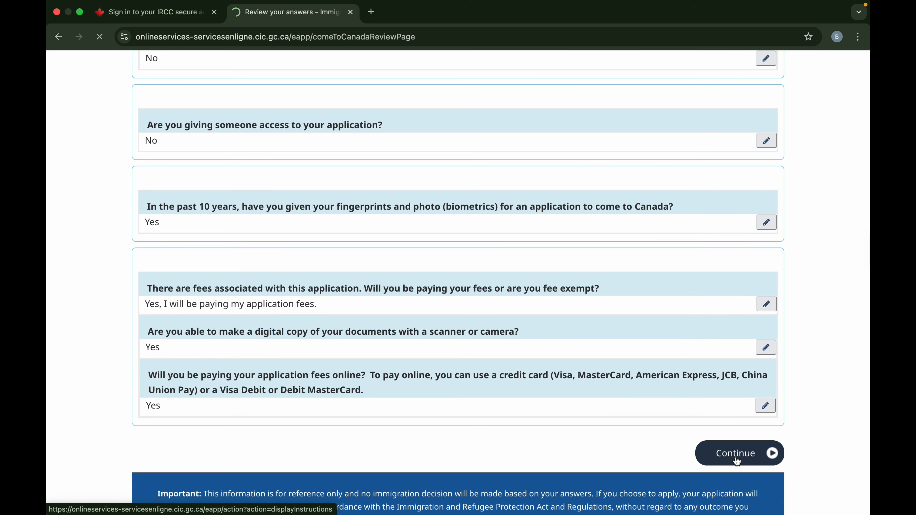
pyautogui.scroll(-3, 736, 458)
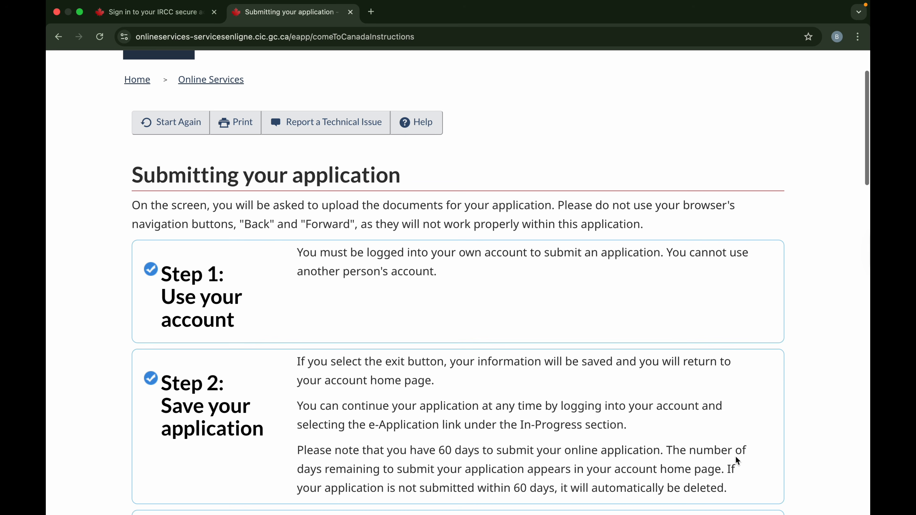
pyautogui.scroll(-1, 735, 456)
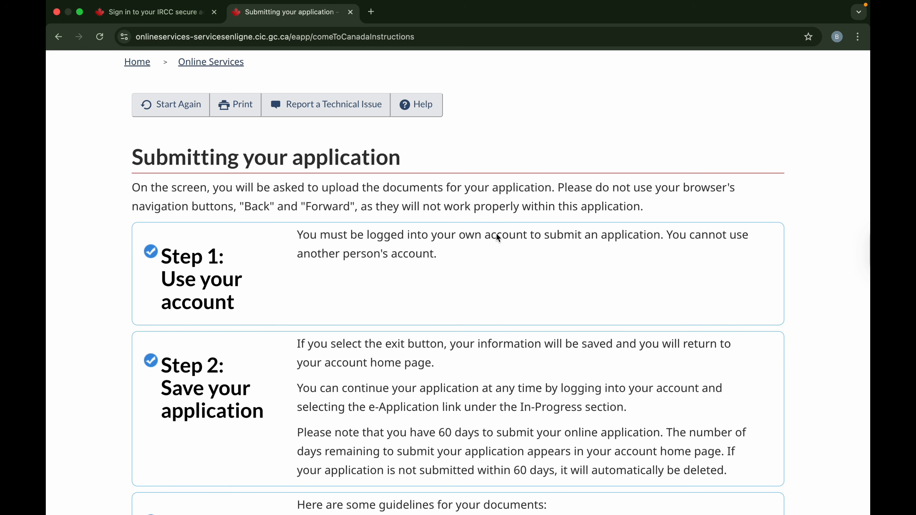
pyautogui.scroll(-3, 505, 250)
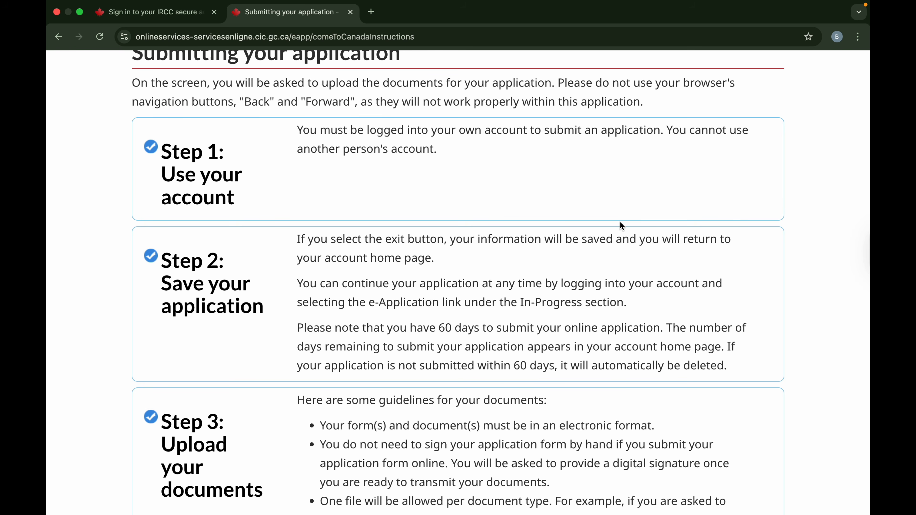
pyautogui.scroll(-1, 621, 225)
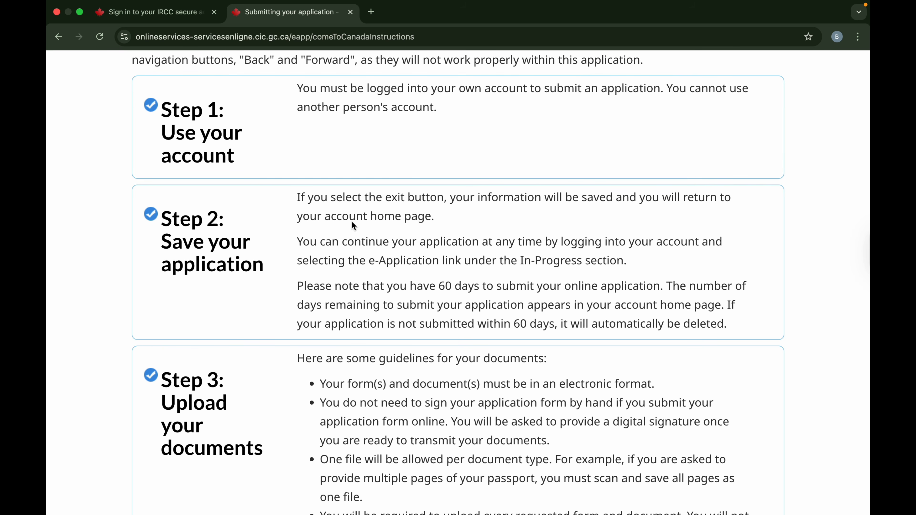
pyautogui.scroll(-1, 351, 221)
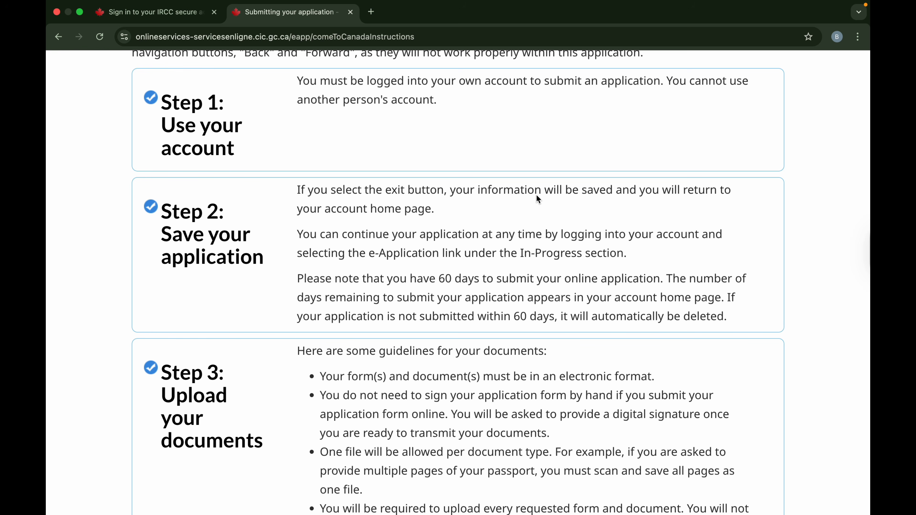
pyautogui.scroll(-1, 685, 276)
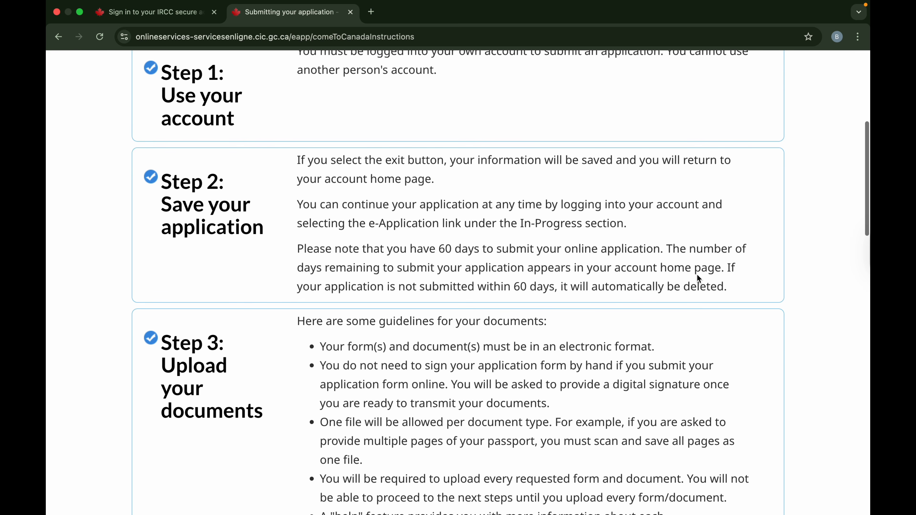
pyautogui.scroll(-2, 494, 237)
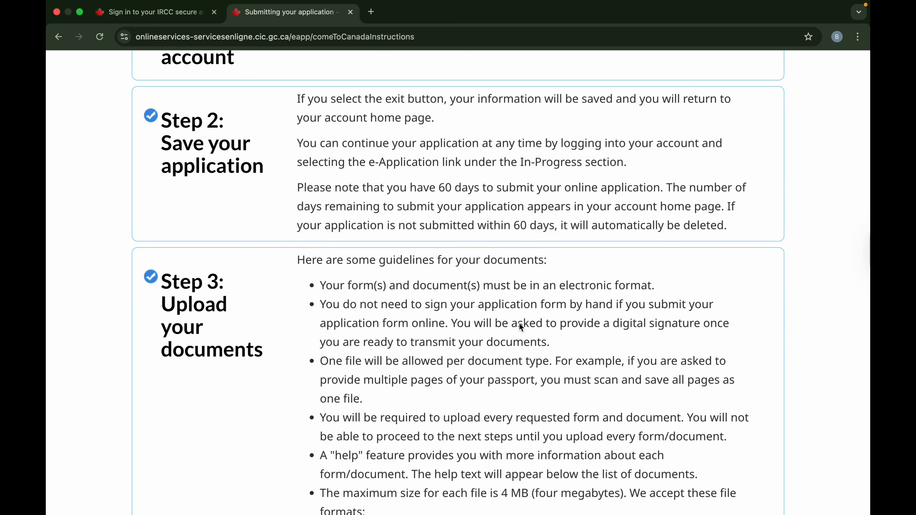
pyautogui.scroll(-3, 519, 323)
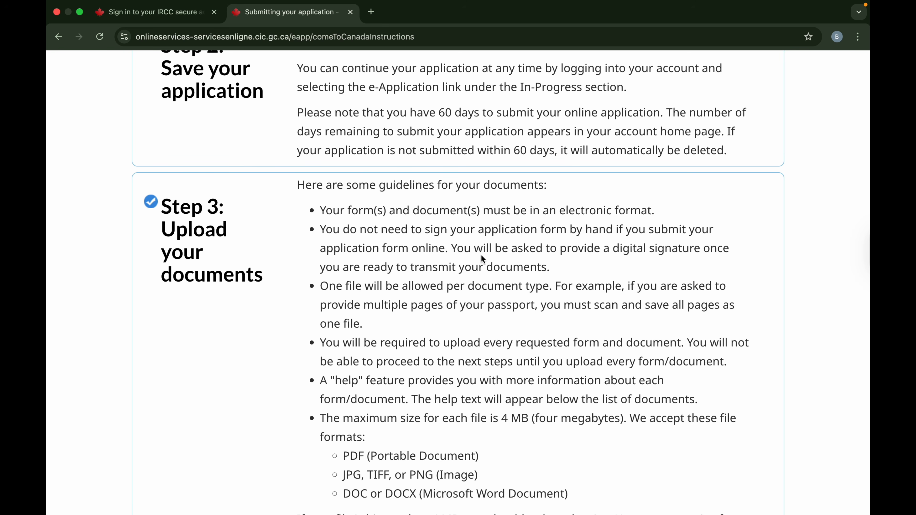
pyautogui.scroll(-1, 483, 252)
pyautogui.scroll(-2, 483, 249)
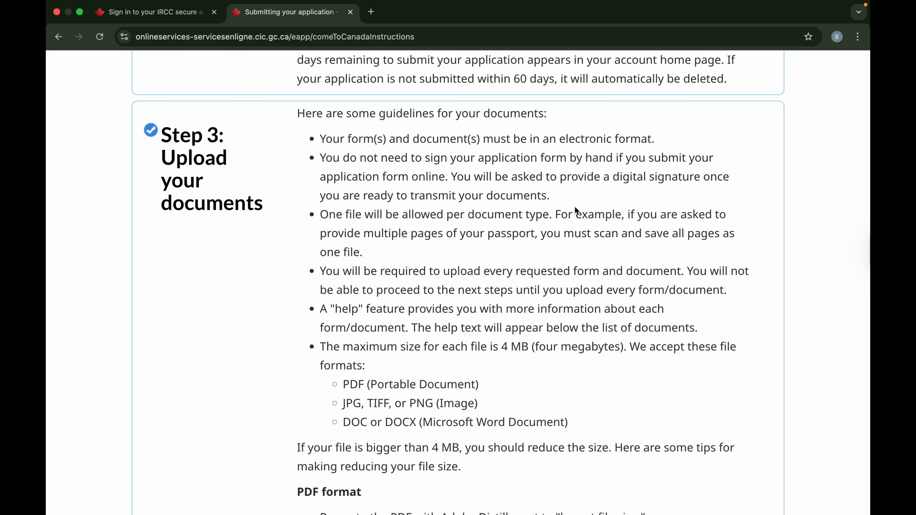
# Scroll to the bottom of the Submitting your application page and continue to the checklist.
pyautogui.scroll(-2, 564, 304)
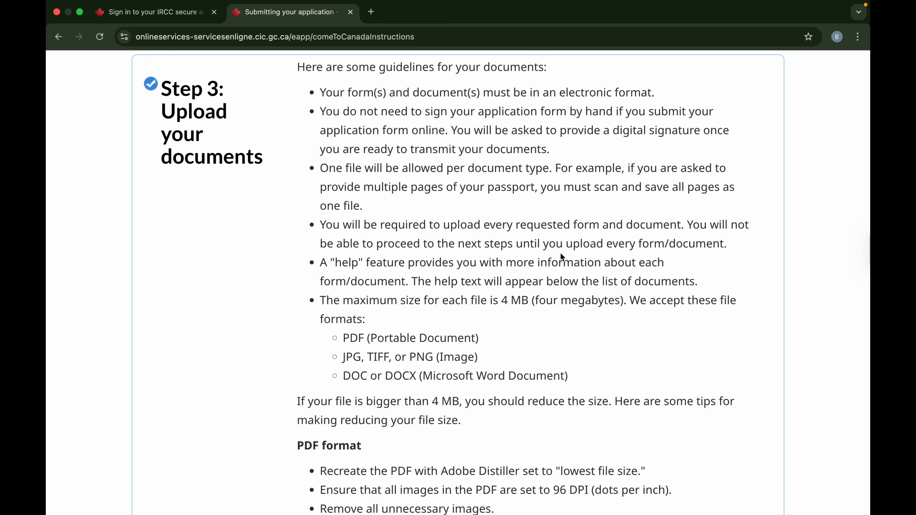
pyautogui.scroll(-10, 434, 263)
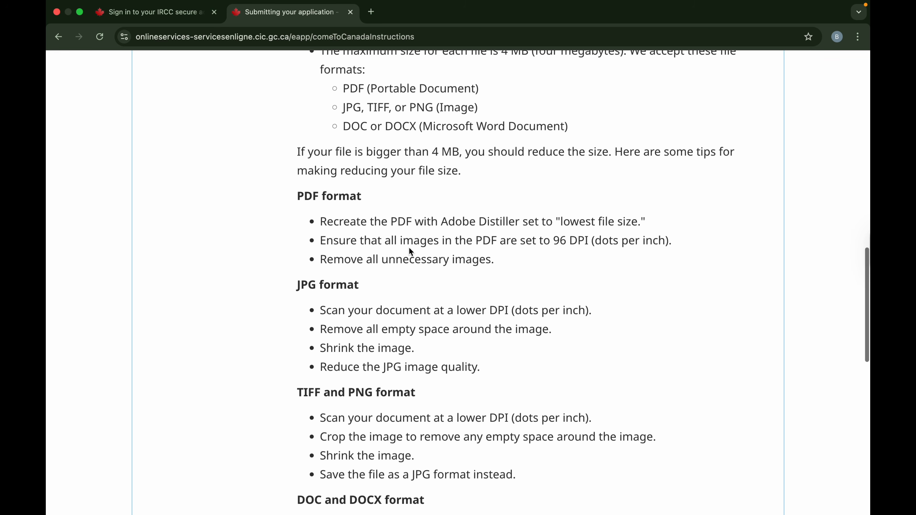
pyautogui.scroll(-5, 417, 257)
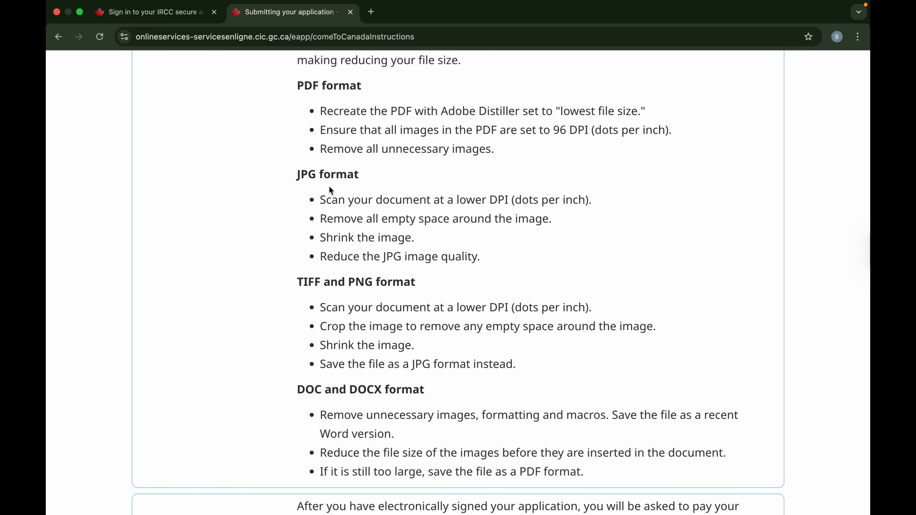
pyautogui.scroll(-3, 447, 258)
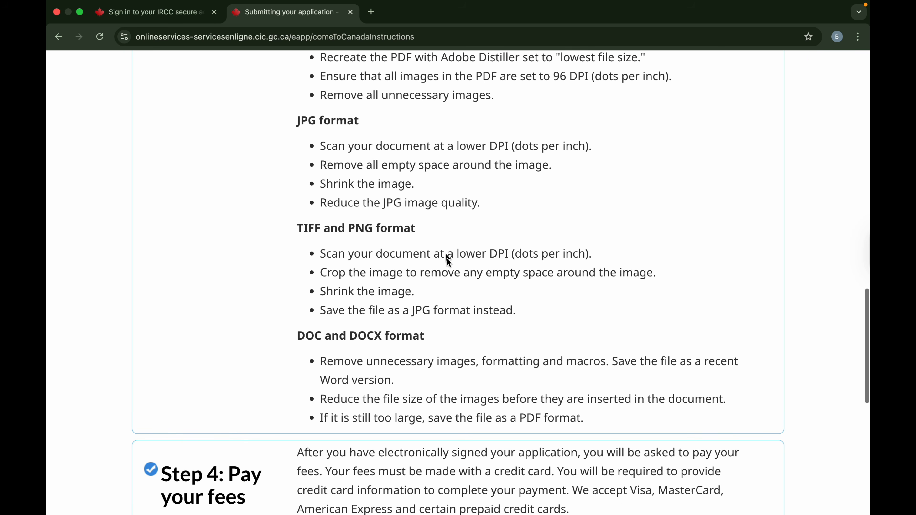
pyautogui.scroll(-3, 419, 361)
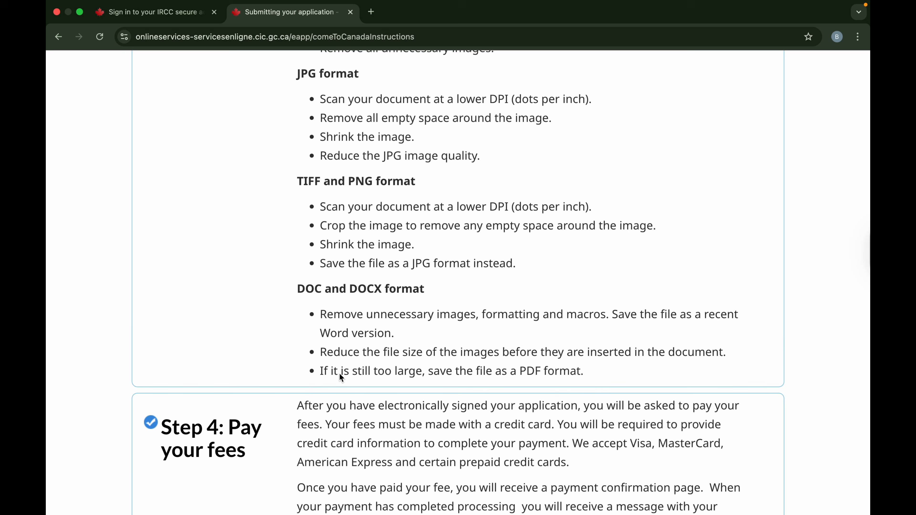
pyautogui.scroll(-2, 340, 377)
pyautogui.scroll(3, 341, 377)
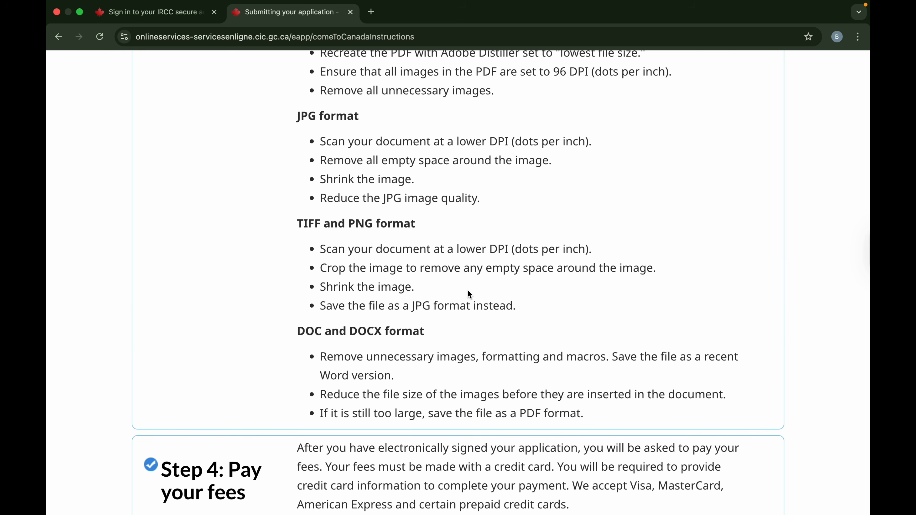
pyautogui.scroll(-10, 470, 249)
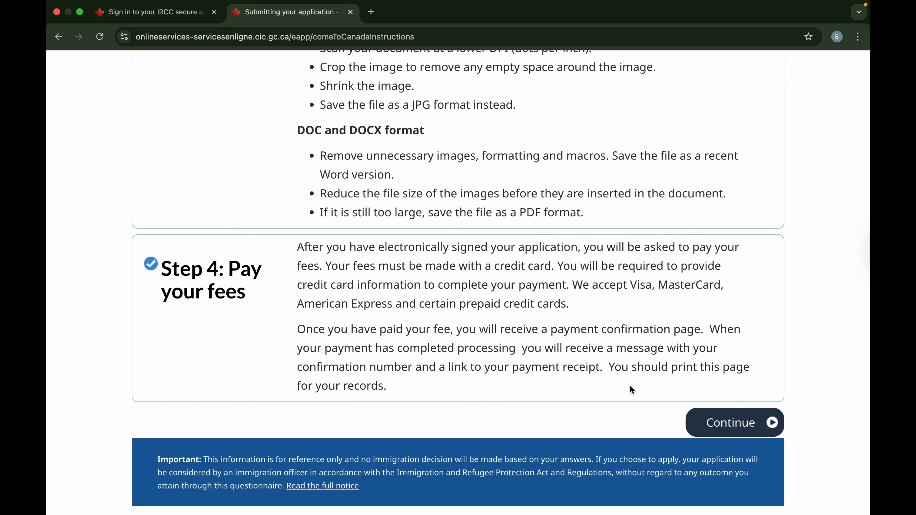
pyautogui.click(732, 428)
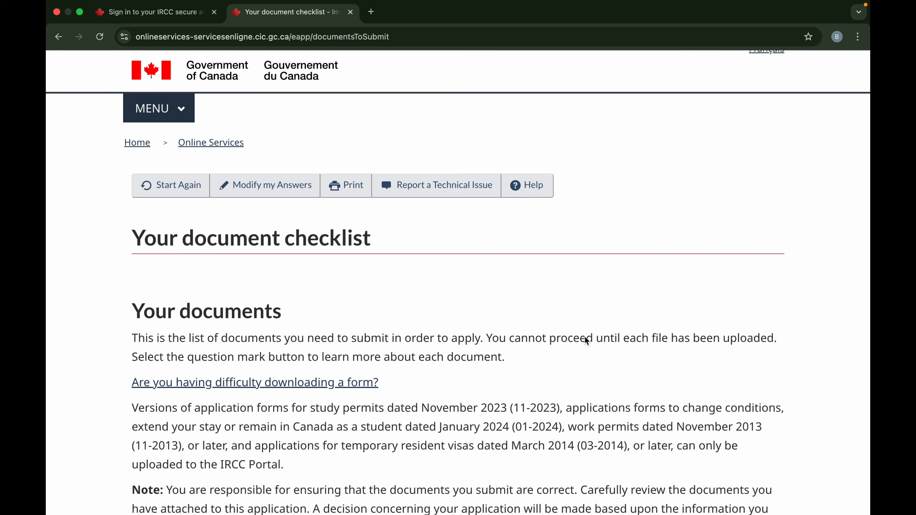
# Scroll through the checklist's Application Form(s), Supporting documents and Optional documents sections.
pyautogui.scroll(-6, 586, 340)
pyautogui.scroll(1, 585, 337)
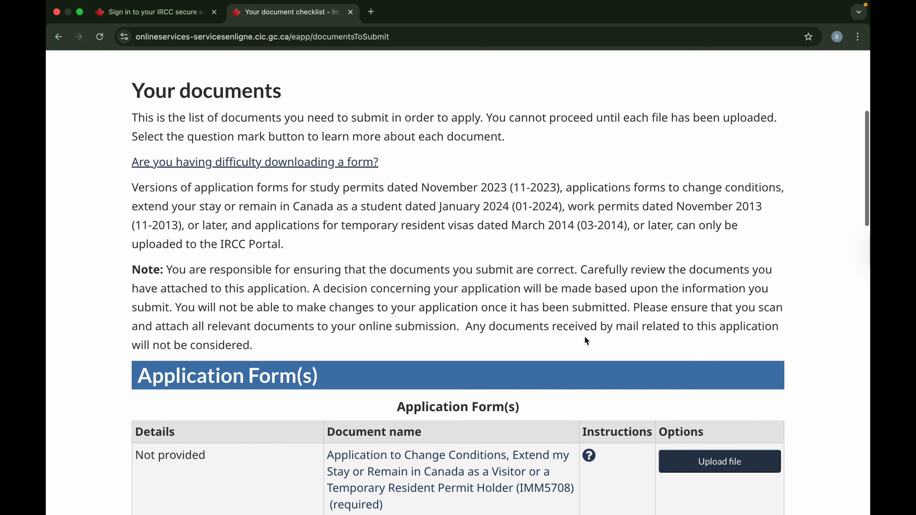
pyautogui.scroll(-5, 585, 337)
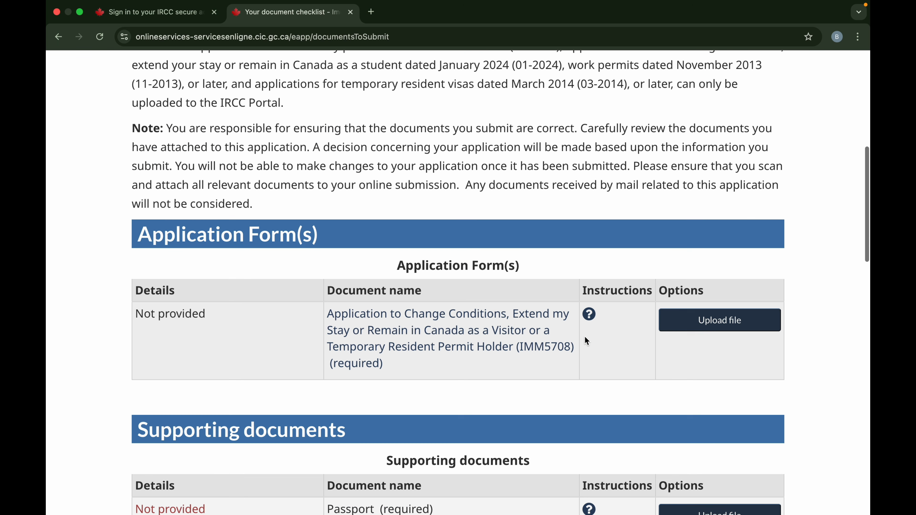
pyautogui.scroll(-2, 585, 337)
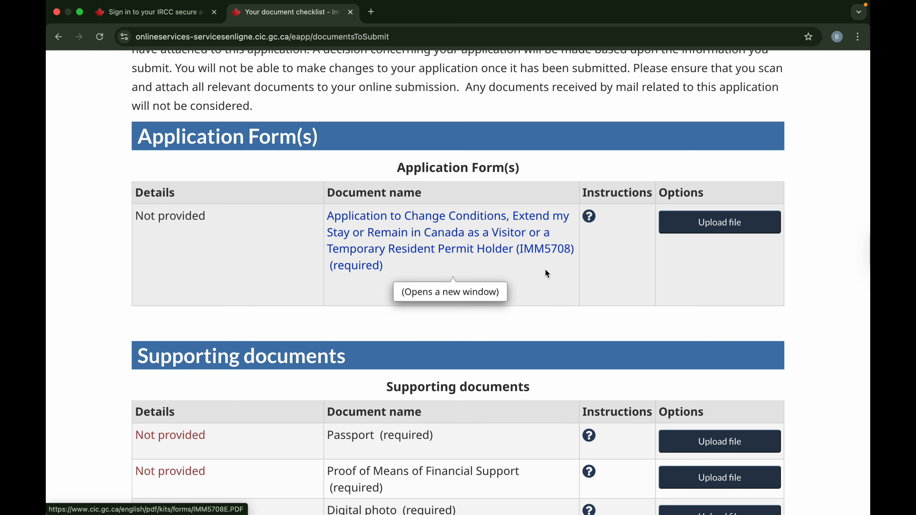
pyautogui.scroll(-3, 546, 259)
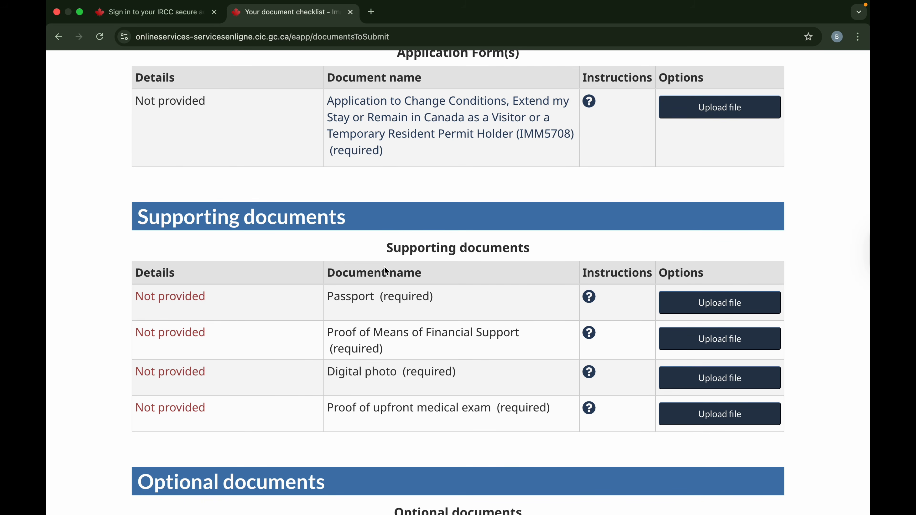
pyautogui.scroll(-2, 397, 253)
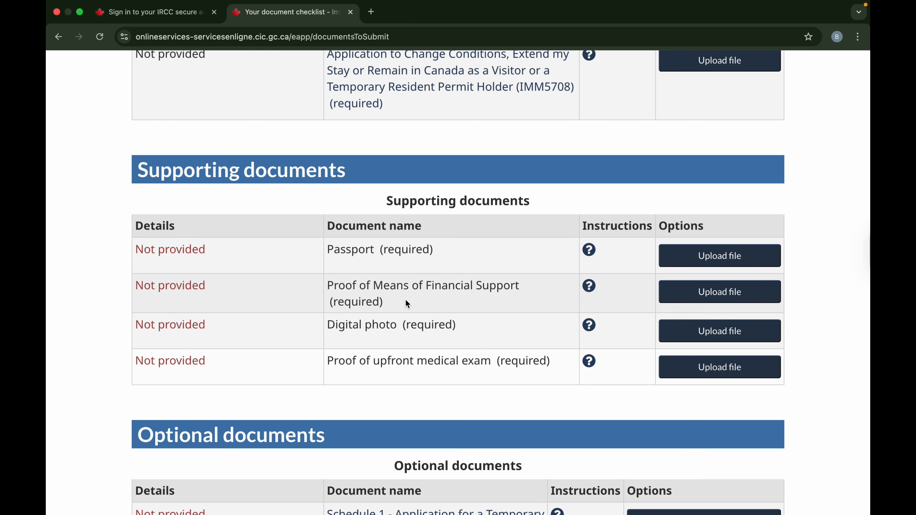
pyautogui.scroll(-2, 407, 309)
pyautogui.scroll(5, 409, 308)
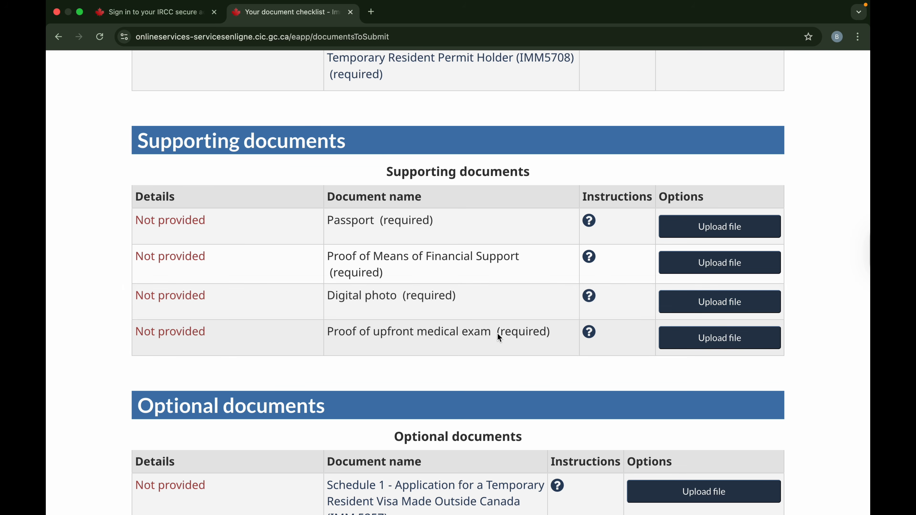
pyautogui.scroll(-1, 446, 343)
pyautogui.scroll(-1, 447, 348)
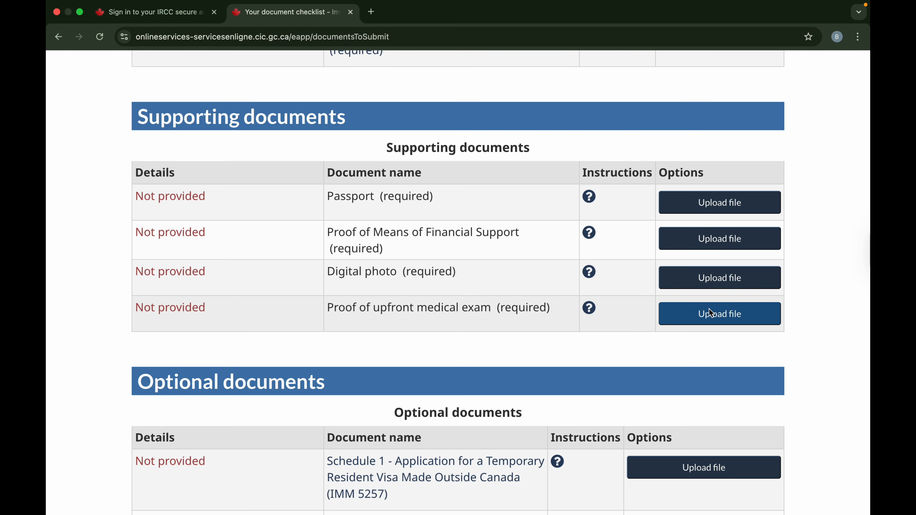
pyautogui.scroll(-5, 611, 330)
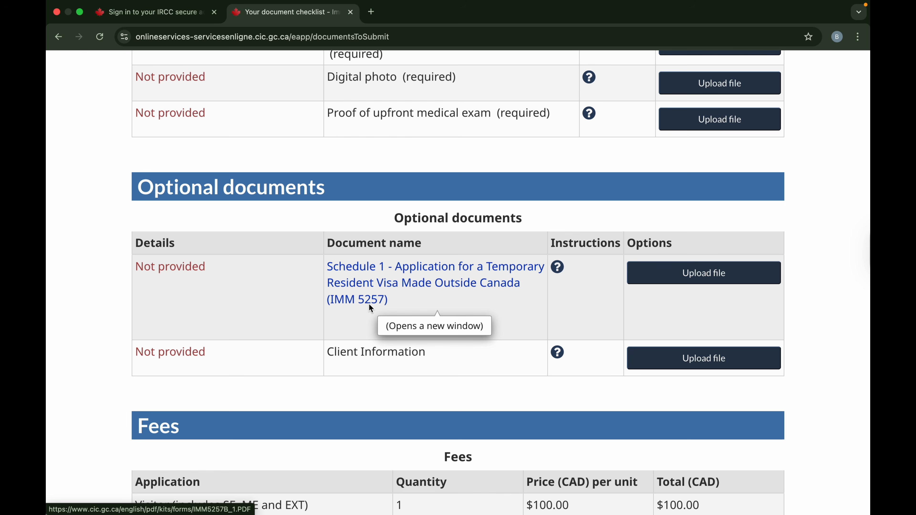
# Review the $100.00 visitor fee, then switch to imm5708e.pdf in Adobe Acrobat.
pyautogui.scroll(-1, 466, 357)
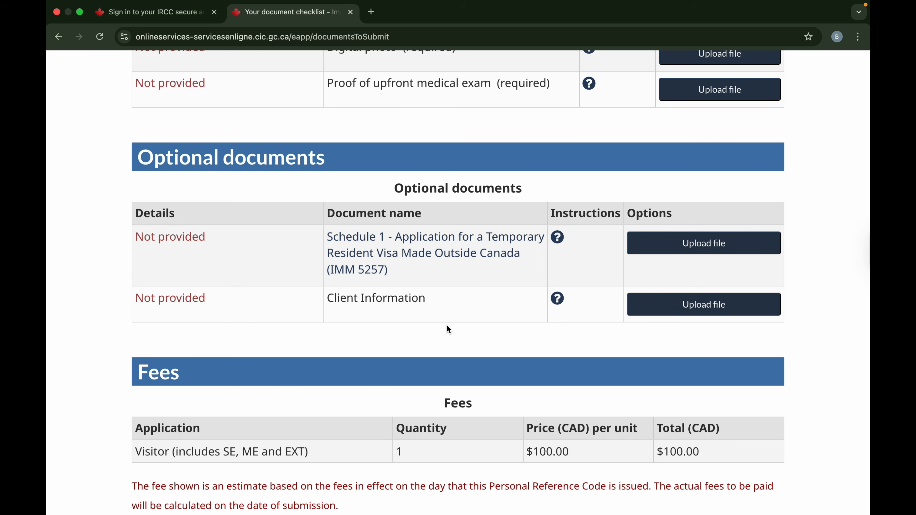
pyautogui.scroll(-3, 447, 325)
pyautogui.scroll(-1, 446, 326)
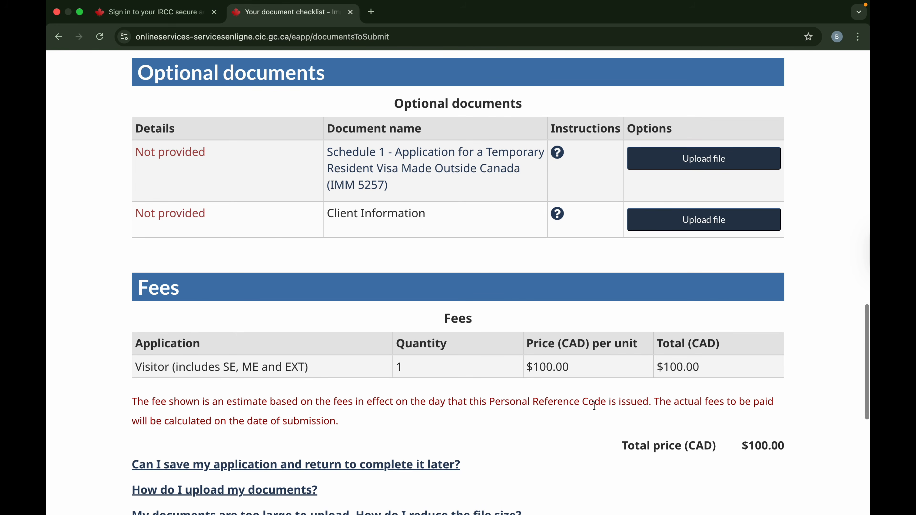
pyautogui.scroll(-2, 744, 453)
pyautogui.scroll(-2, 746, 458)
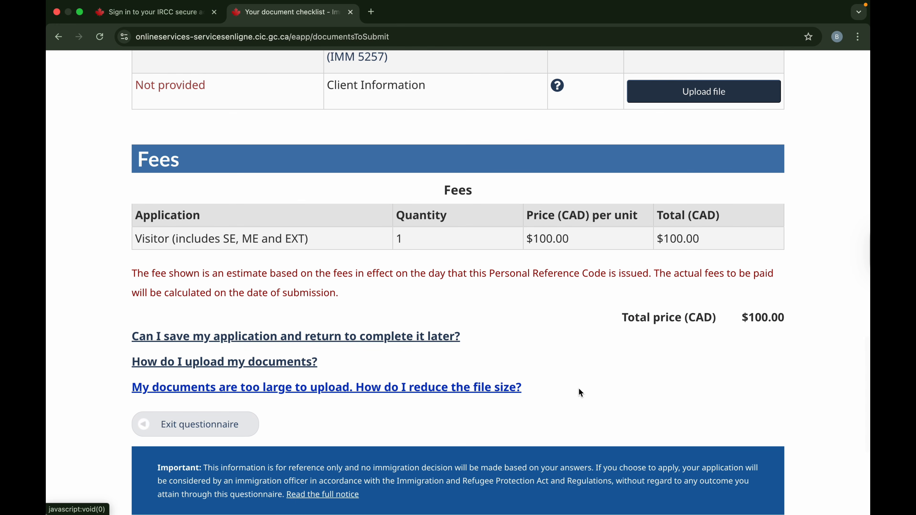
pyautogui.scroll(8, 579, 388)
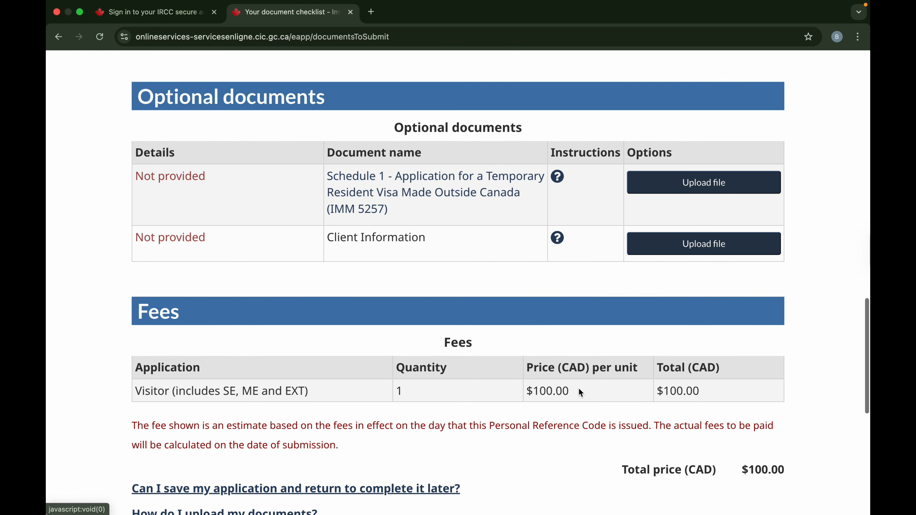
pyautogui.scroll(10, 472, 277)
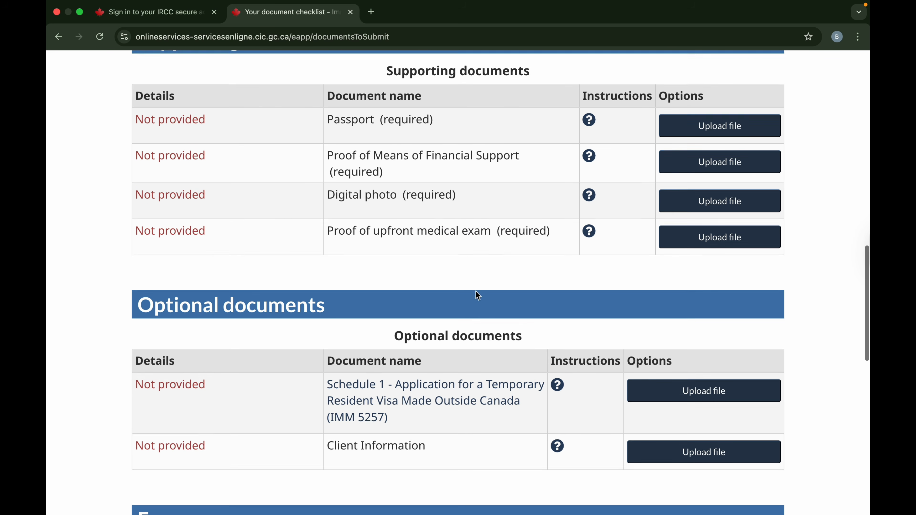
pyautogui.scroll(13, 476, 295)
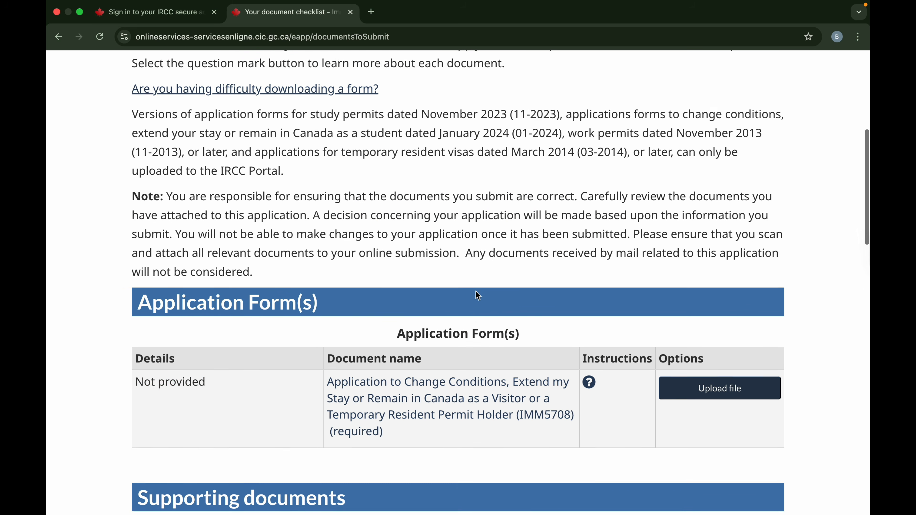
pyautogui.scroll(-7, 477, 295)
pyautogui.scroll(-6, 476, 294)
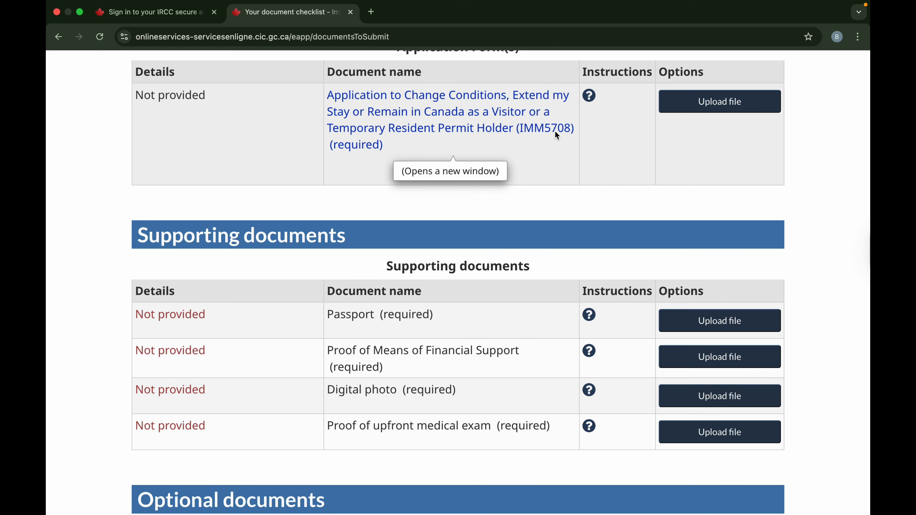
pyautogui.scroll(-6, 552, 192)
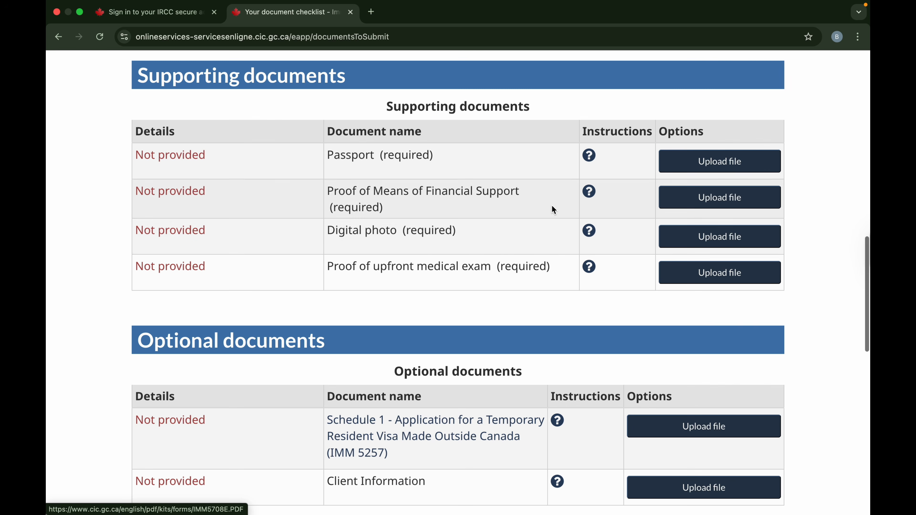
pyautogui.scroll(-3, 554, 210)
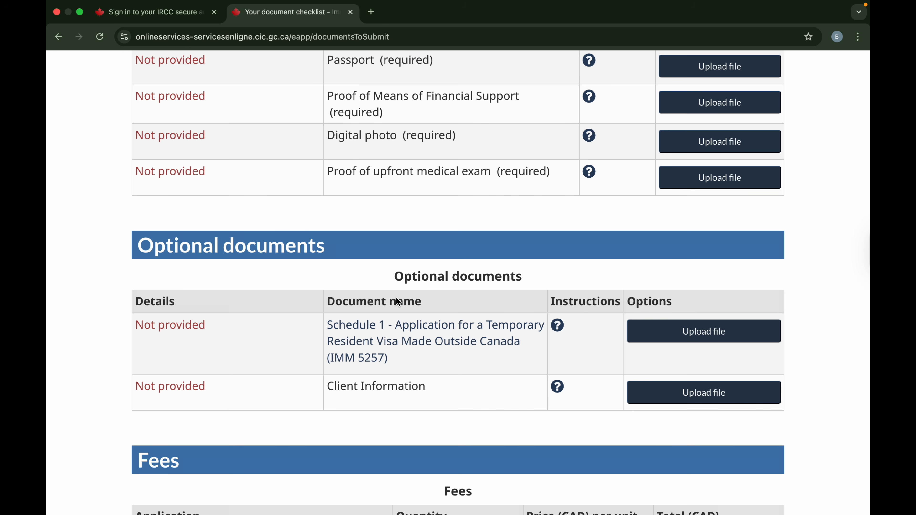
pyautogui.hotkey('ctrl', 'Left')
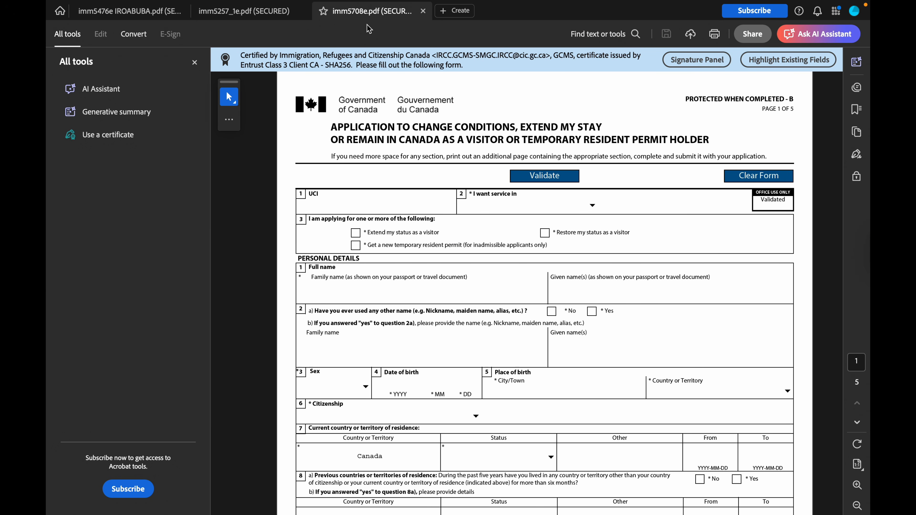
pyautogui.click(261, 14)
pyautogui.scroll(-2, 470, 271)
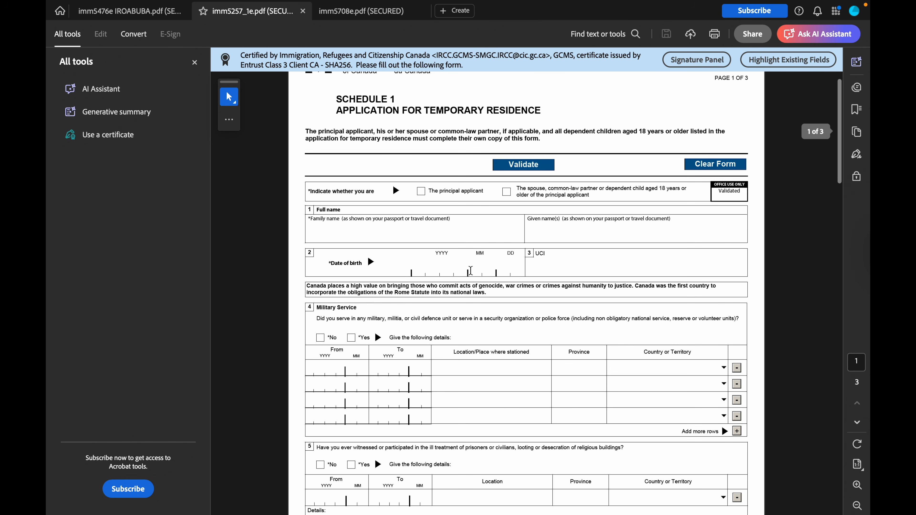
pyautogui.scroll(-10, 470, 270)
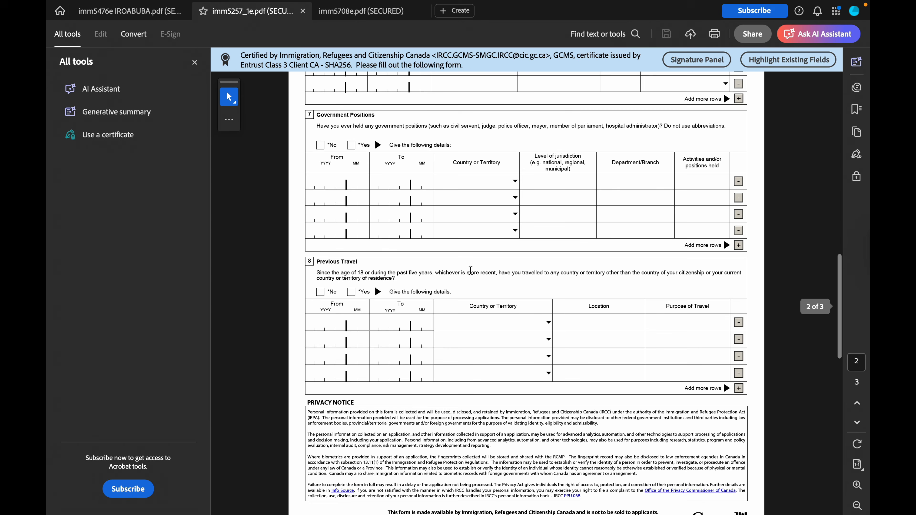
pyautogui.scroll(10, 470, 270)
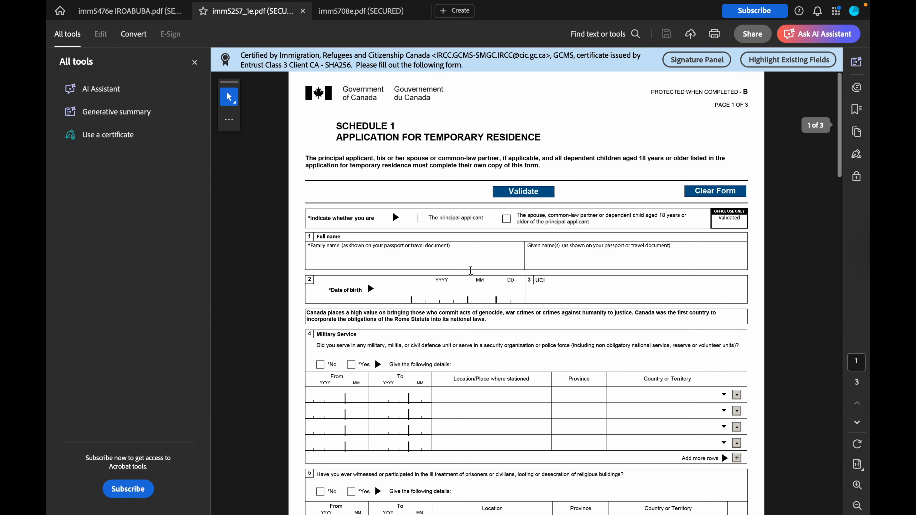
pyautogui.click(372, 15)
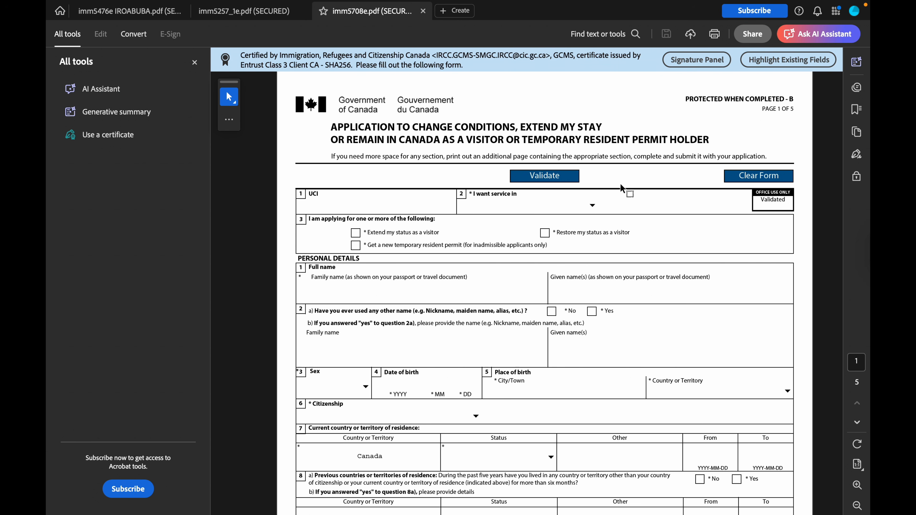
# Enter the applicant's UCI number in the form.
pyautogui.click(393, 199)
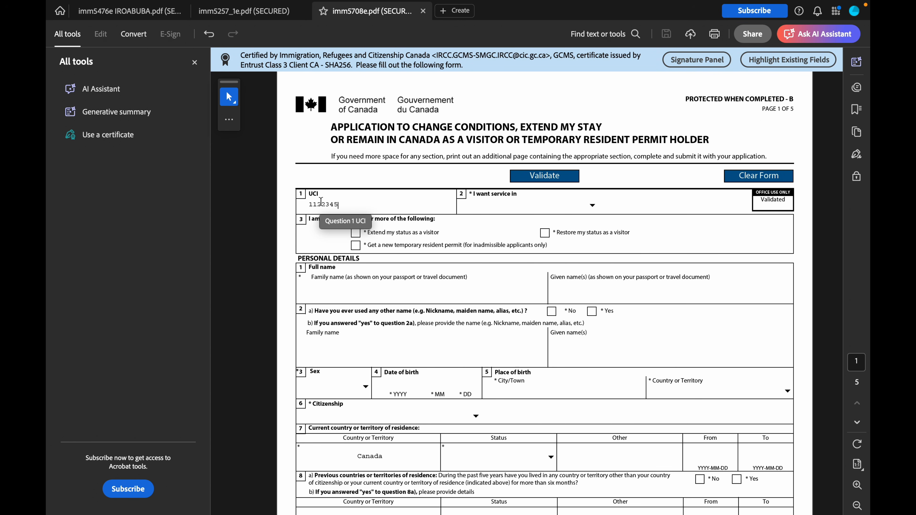
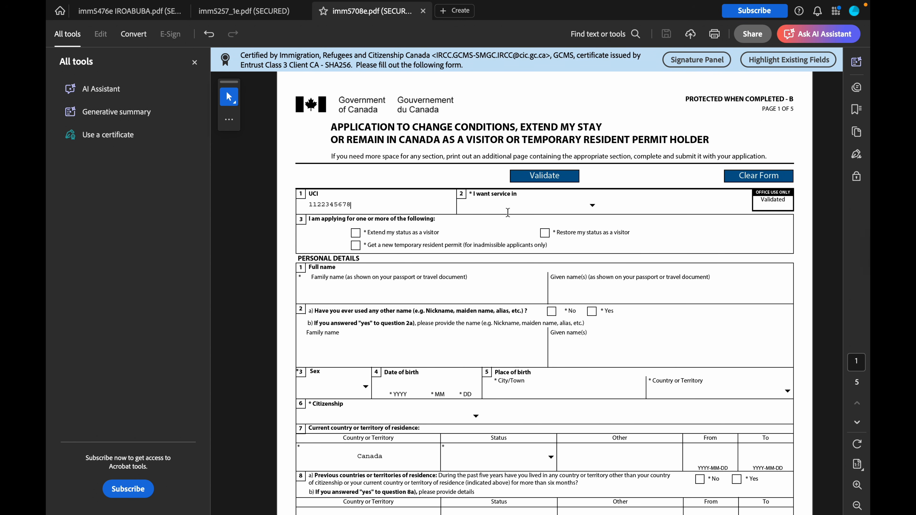
# Choose English as the service language and tick Extend my status as a visitor.
pyautogui.click(593, 205)
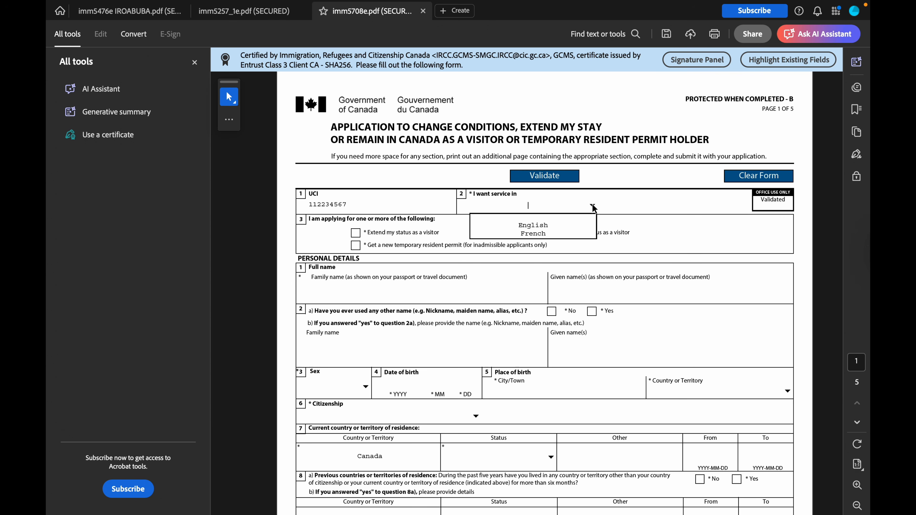
pyautogui.click(575, 225)
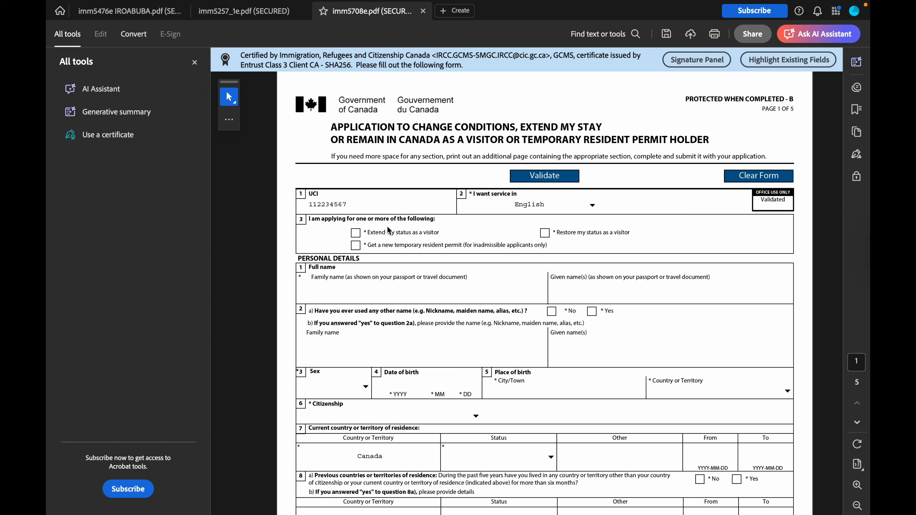
pyautogui.click(356, 234)
pyautogui.scroll(-2, 447, 276)
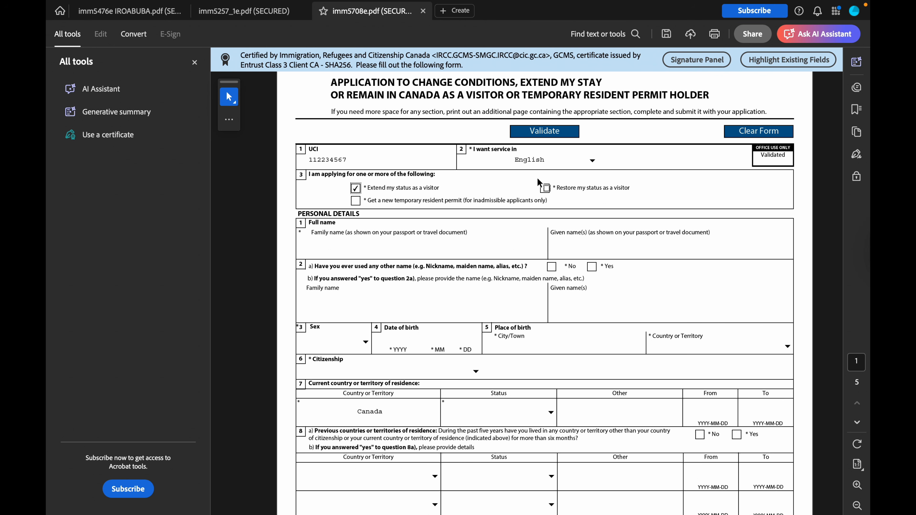
# Enter the applicant's family and given names and answer No to having used other names.
pyautogui.click(347, 243)
pyautogui.press('Tab')
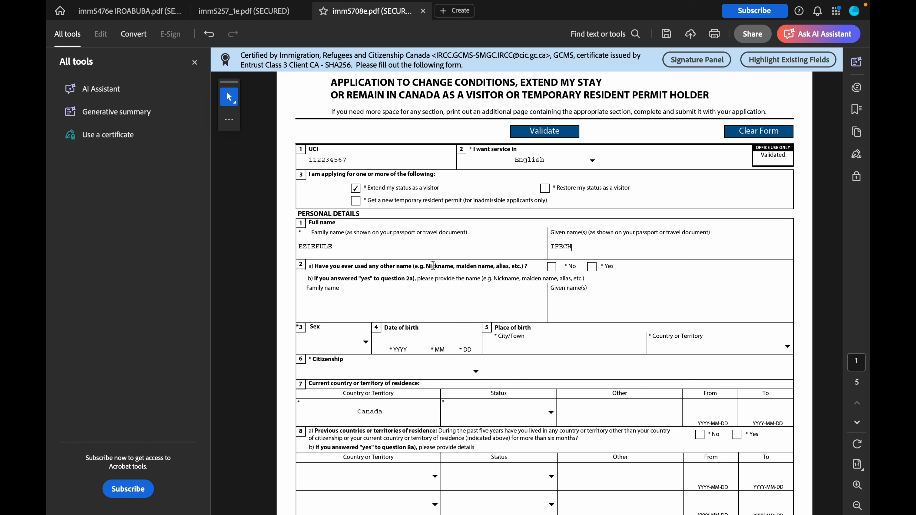
pyautogui.click(420, 307)
pyautogui.click(552, 266)
pyautogui.scroll(-2, 639, 262)
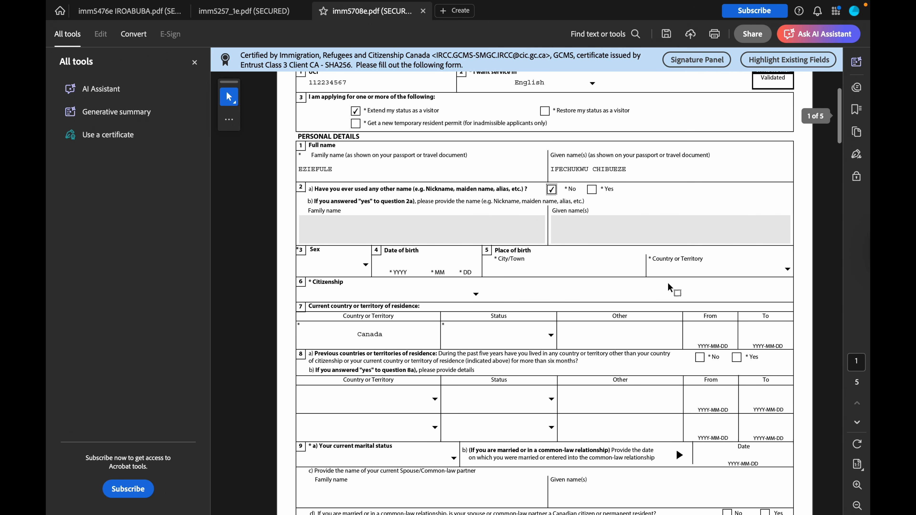
pyautogui.click(360, 266)
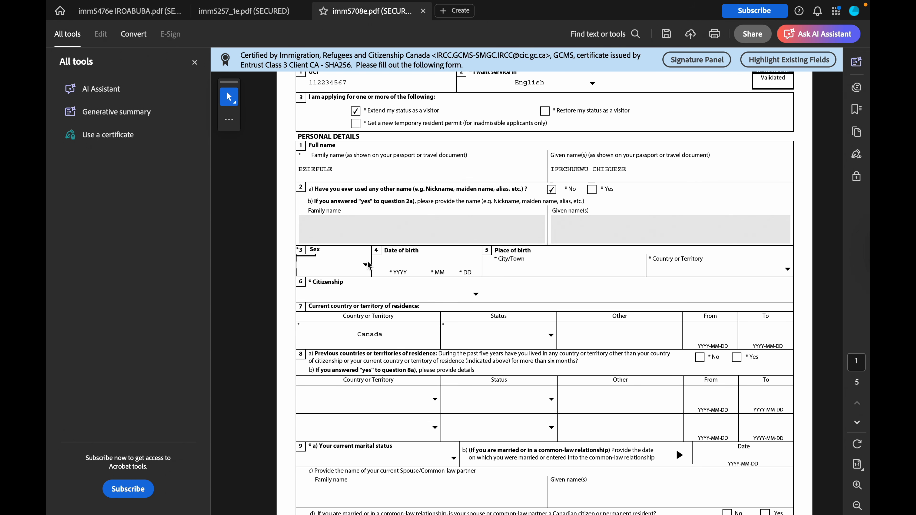
pyautogui.click(365, 265)
pyautogui.click(341, 297)
pyautogui.click(395, 267)
pyautogui.press('Tab')
pyautogui.write('LAGOS')
pyautogui.press('Tab')
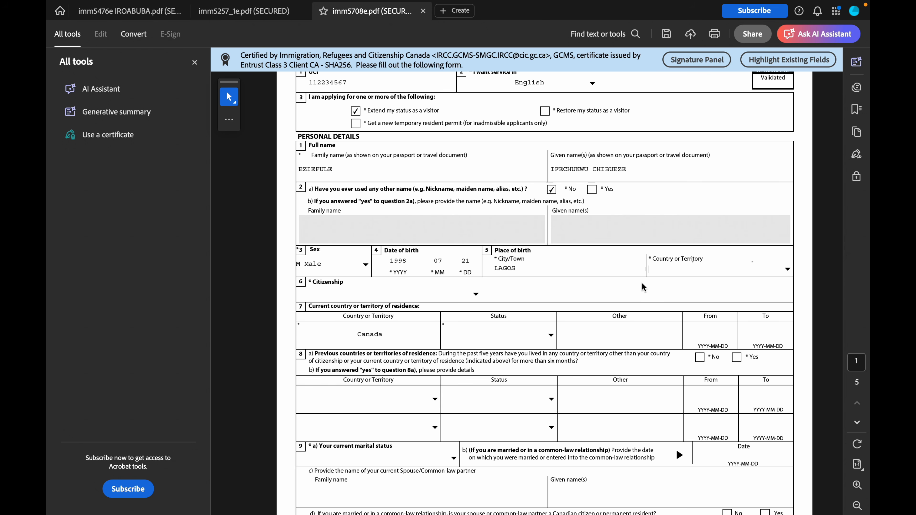
# Set Nigeria as both the country of birth and the citizenship.
pyautogui.click(787, 271)
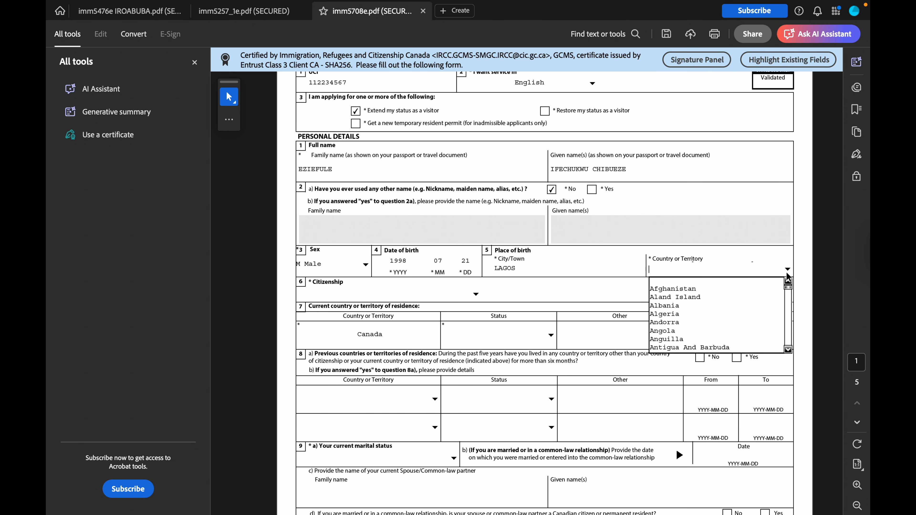
pyautogui.write('Nigeria')
pyautogui.press('Return')
pyautogui.click(476, 295)
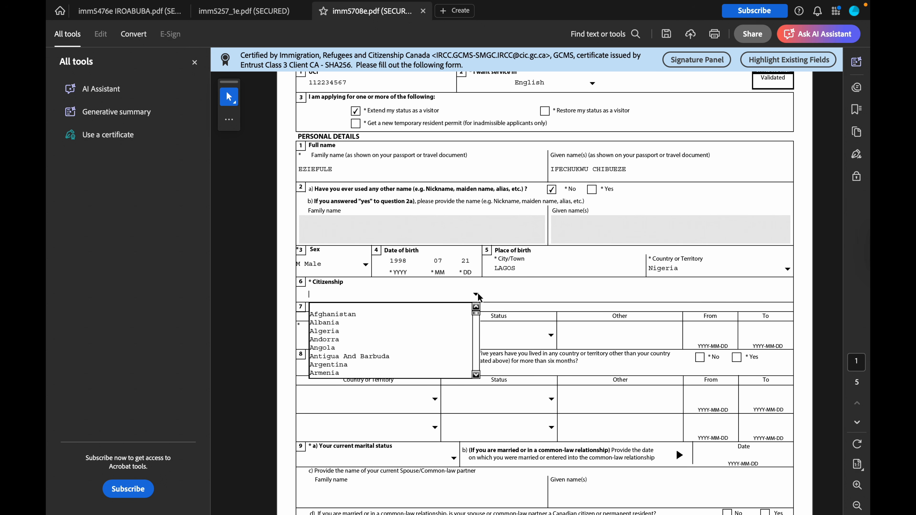
pyautogui.press('n')
pyautogui.press('n')
pyautogui.press('n')
pyautogui.press('n')
pyautogui.press('n')
pyautogui.press('n')
pyautogui.press('n')
pyautogui.press('n')
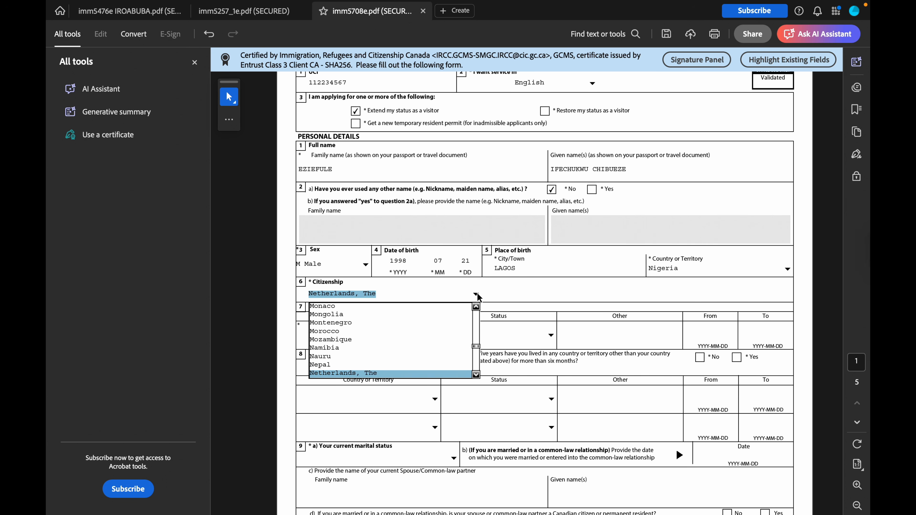
pyautogui.press('Return')
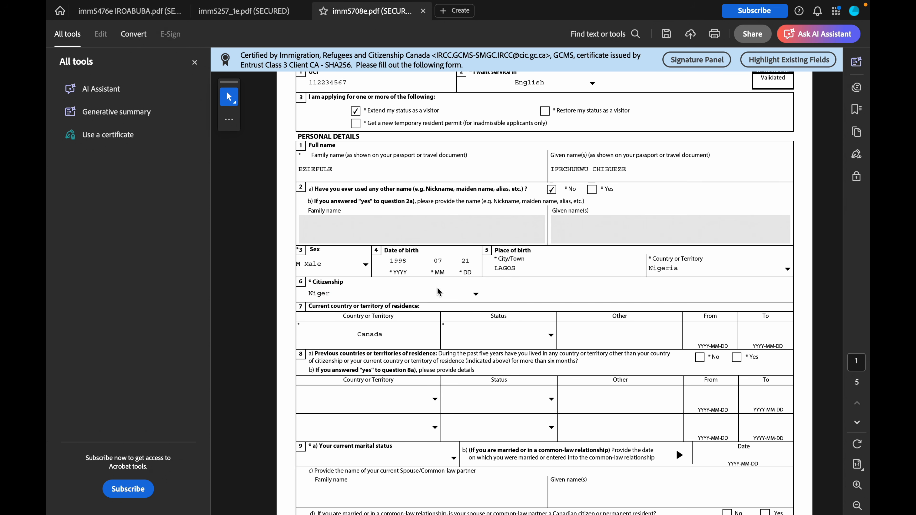
pyautogui.click(476, 295)
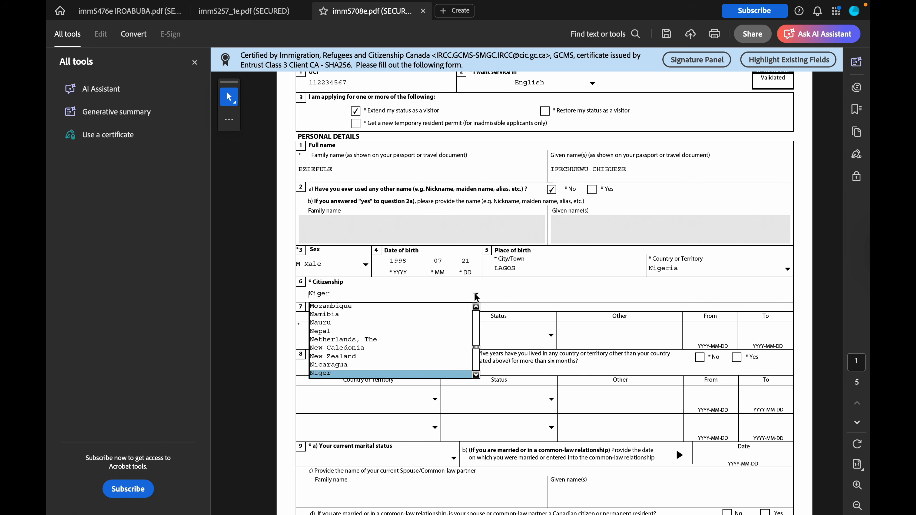
pyautogui.press('Down')
pyautogui.press('Return')
pyautogui.scroll(-1, 472, 342)
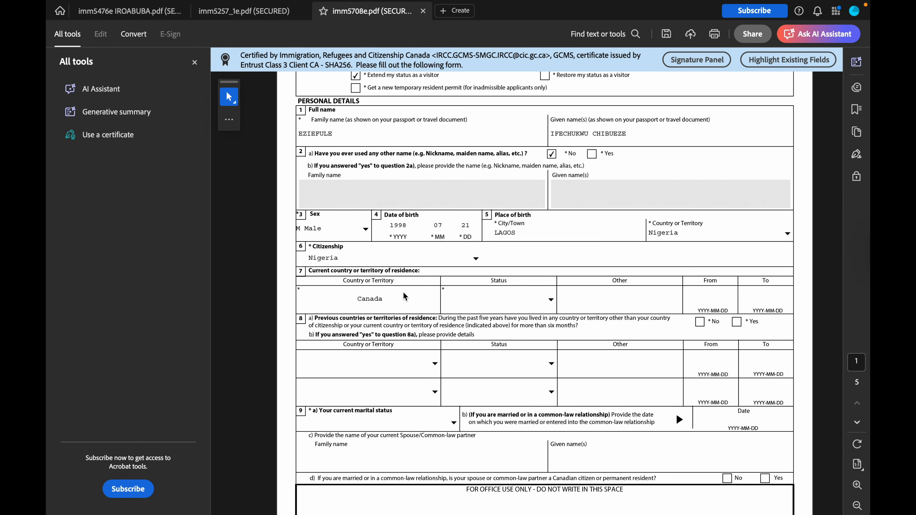
# Set the status for current residence in Canada to Visitor.
pyautogui.click(385, 299)
pyautogui.click(551, 301)
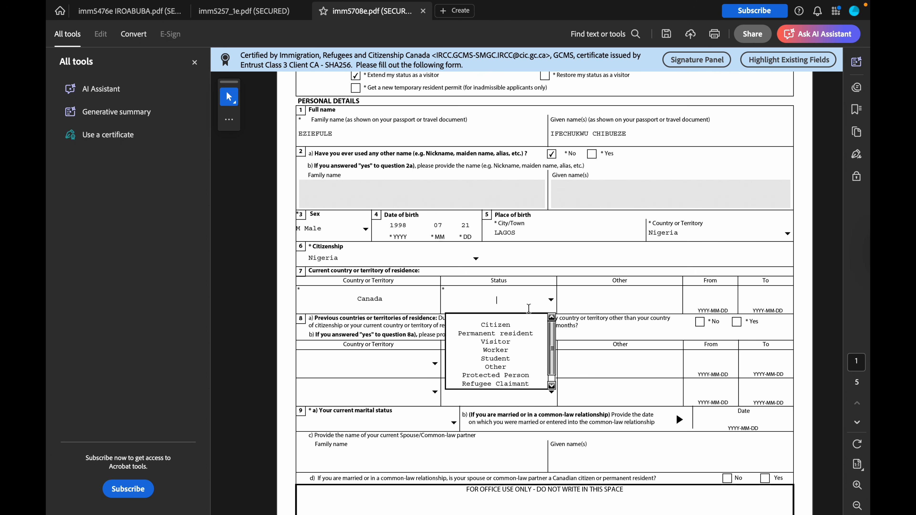
pyautogui.click(518, 341)
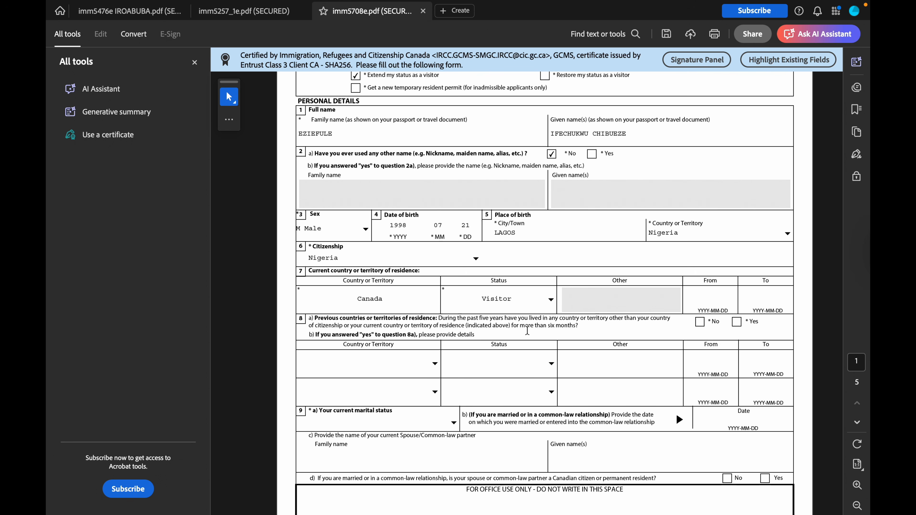
pyautogui.scroll(-1, 649, 311)
# Enter residence dates 2025-07-25 to 2025-12-24 and answer Yes to question 8a.
pyautogui.click(689, 285)
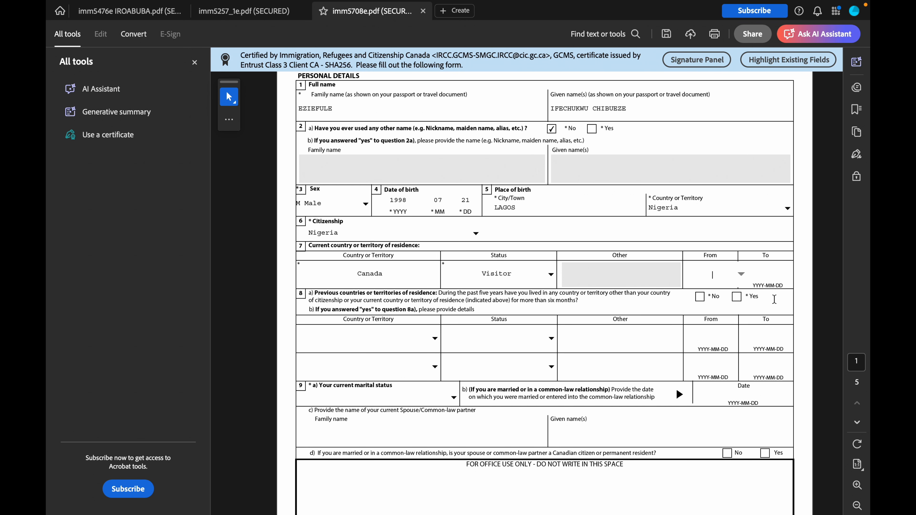
pyautogui.write('2025-07-25')
pyautogui.click(766, 275)
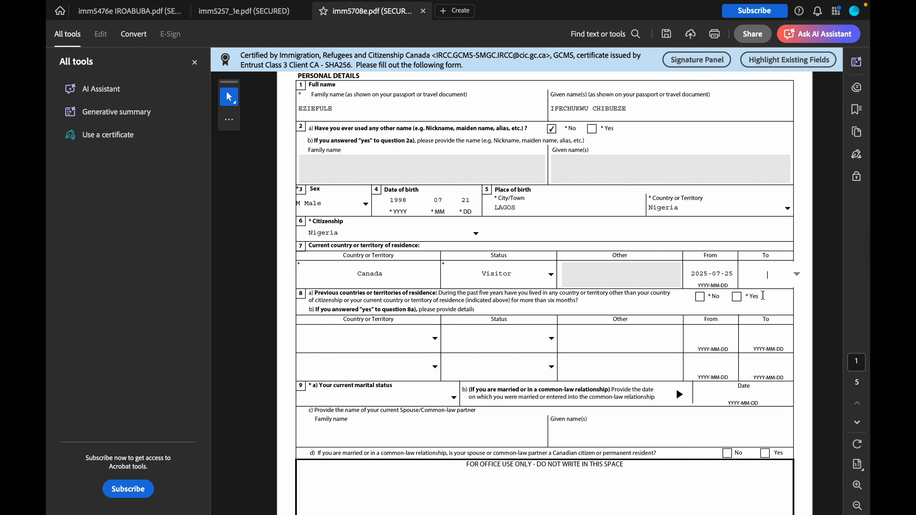
pyautogui.write('2025-12-24')
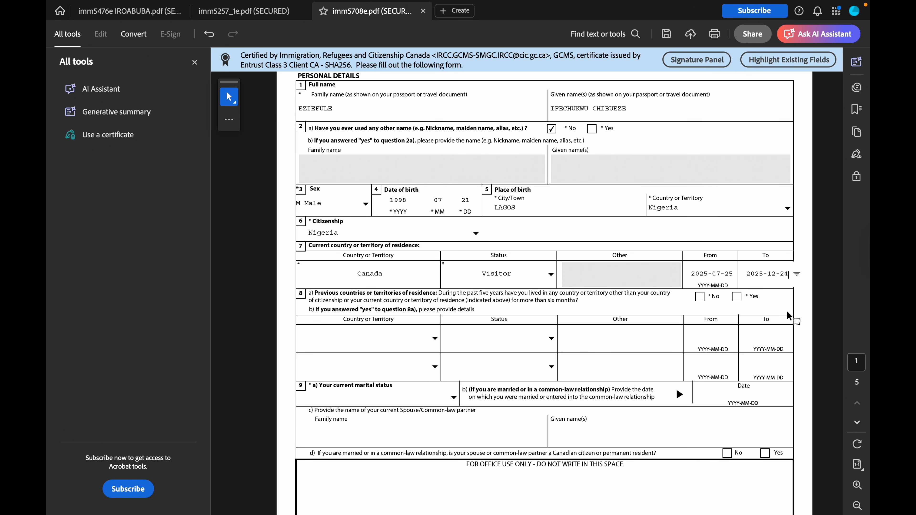
pyautogui.click(787, 312)
pyautogui.click(737, 296)
pyautogui.scroll(-3, 680, 333)
pyautogui.click(412, 258)
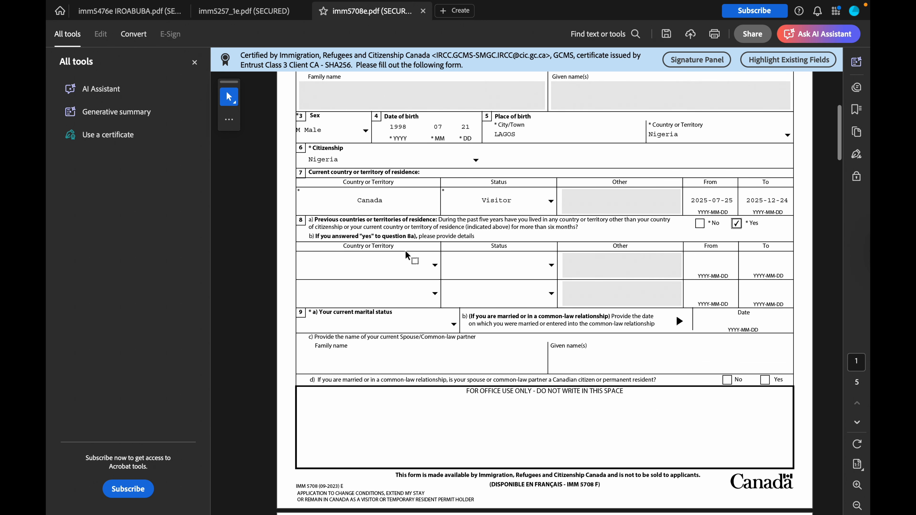
# Choose Nigeria as the country and Citizen as the status in the first 8b row.
pyautogui.click(435, 266)
pyautogui.write('Nigeria')
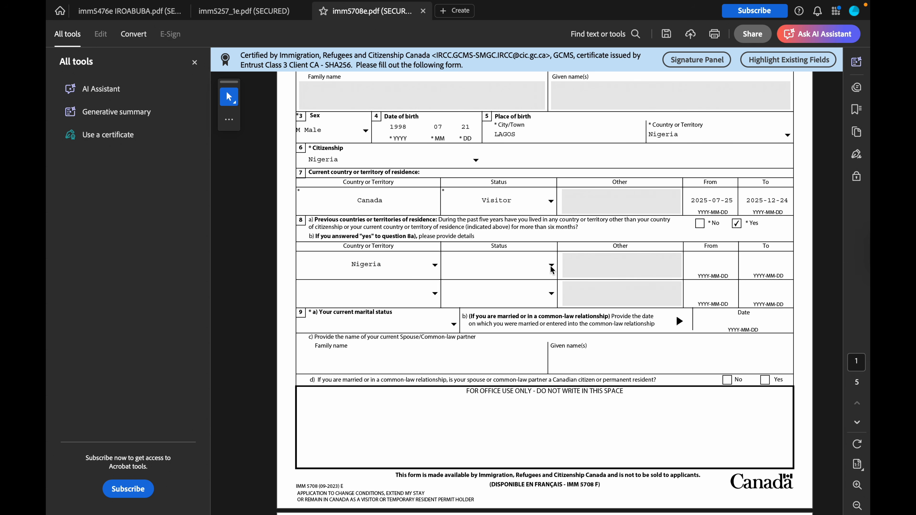
pyautogui.click(550, 266)
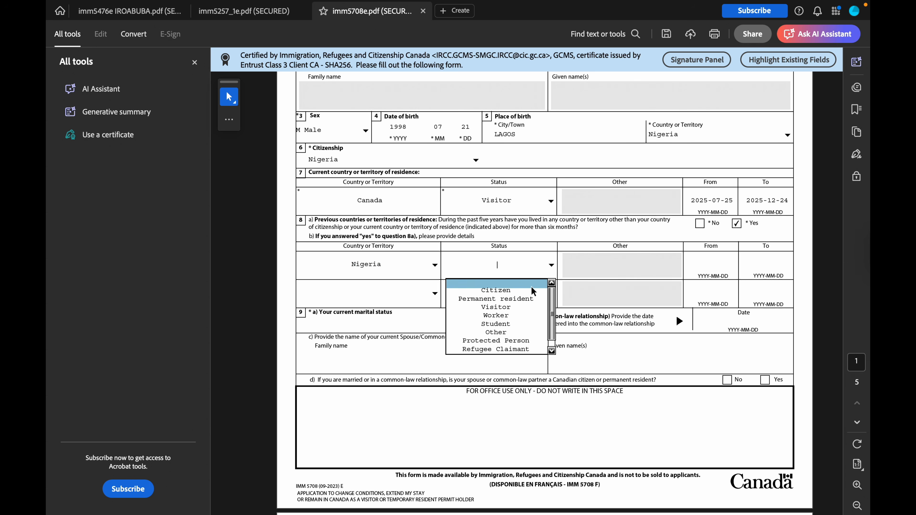
pyautogui.click(532, 289)
# Enter the Nigeria residence dates from 1998-07-21 to 2025-07-24.
pyautogui.press('Tab')
pyautogui.press('Tab')
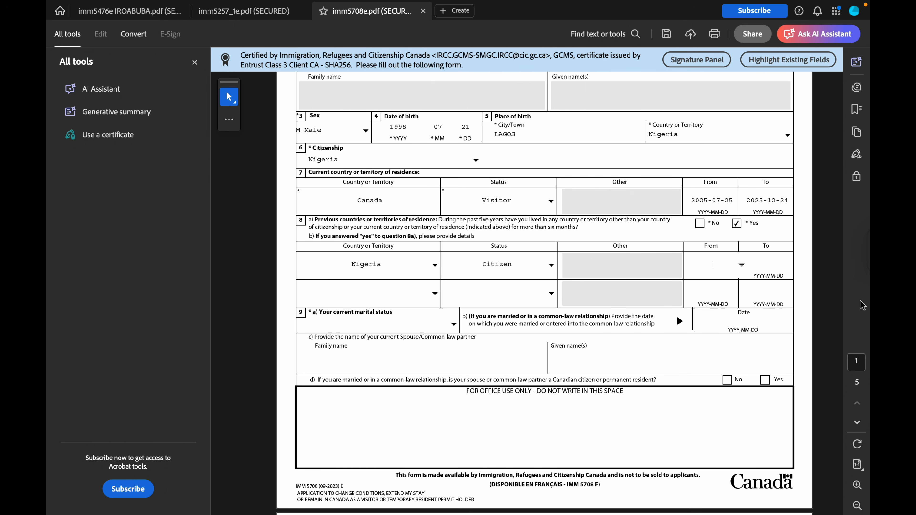
pyautogui.write('1')
pyautogui.write('99')
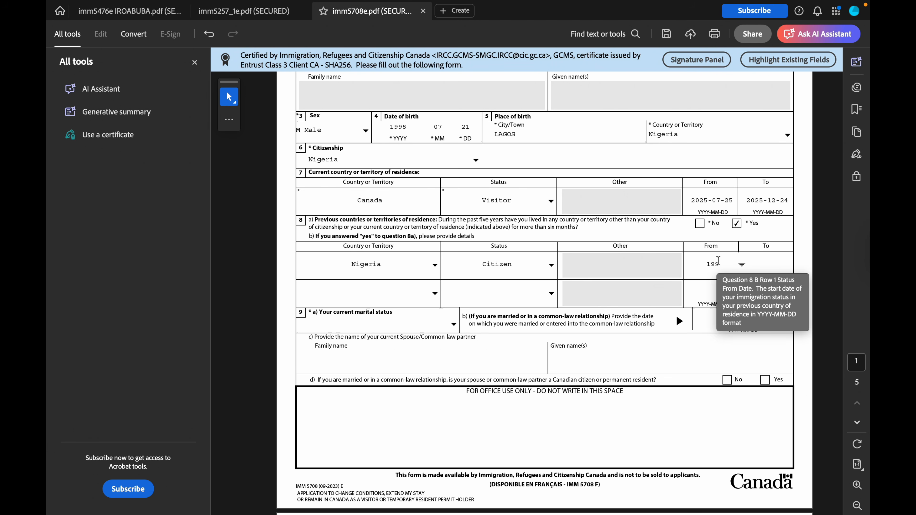
pyautogui.write('8-07')
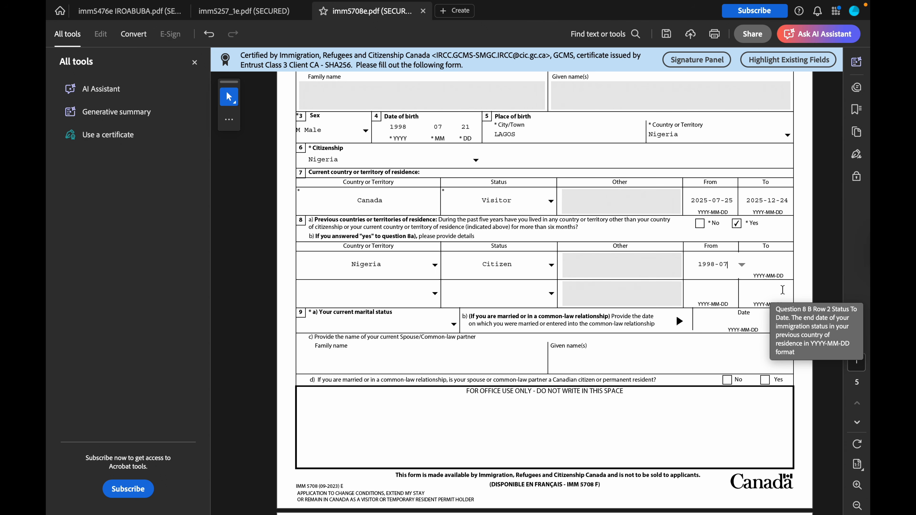
pyautogui.write('-21')
pyautogui.press('Tab')
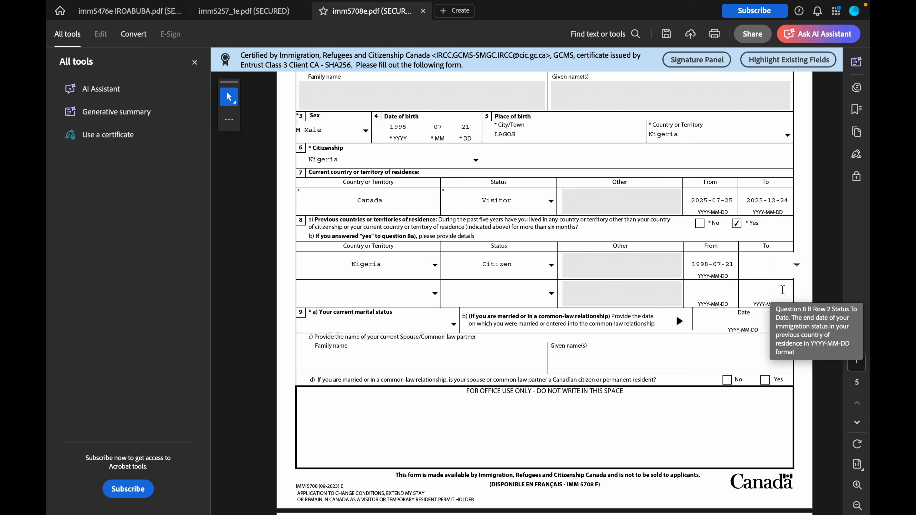
pyautogui.write('2025-07-25')
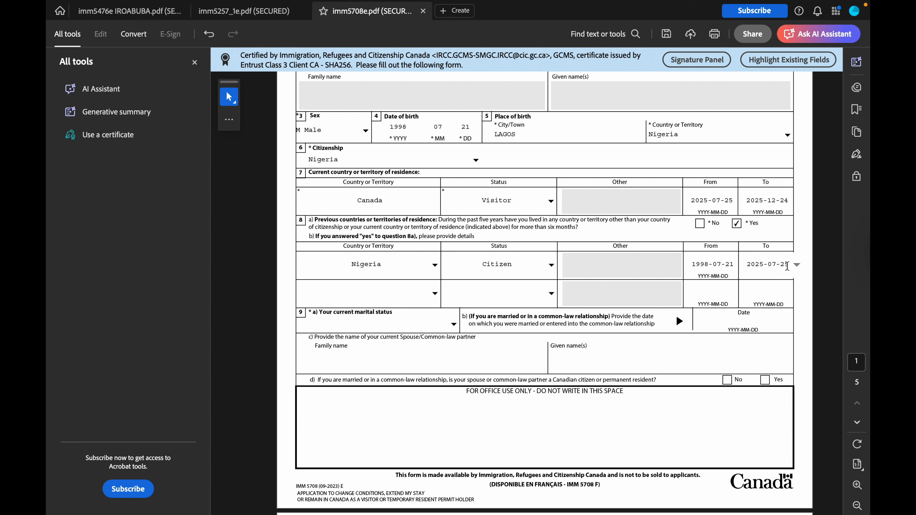
pyautogui.press('BackSpace')
pyautogui.write('4')
pyautogui.click(809, 283)
pyautogui.scroll(-3, 539, 344)
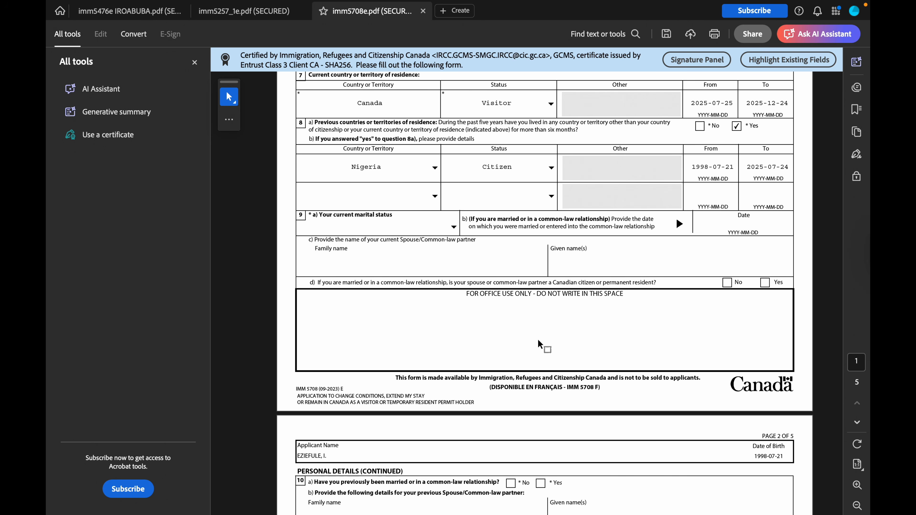
# Set the 9a marital status to Single.
pyautogui.click(449, 228)
pyautogui.click(453, 226)
pyautogui.click(420, 289)
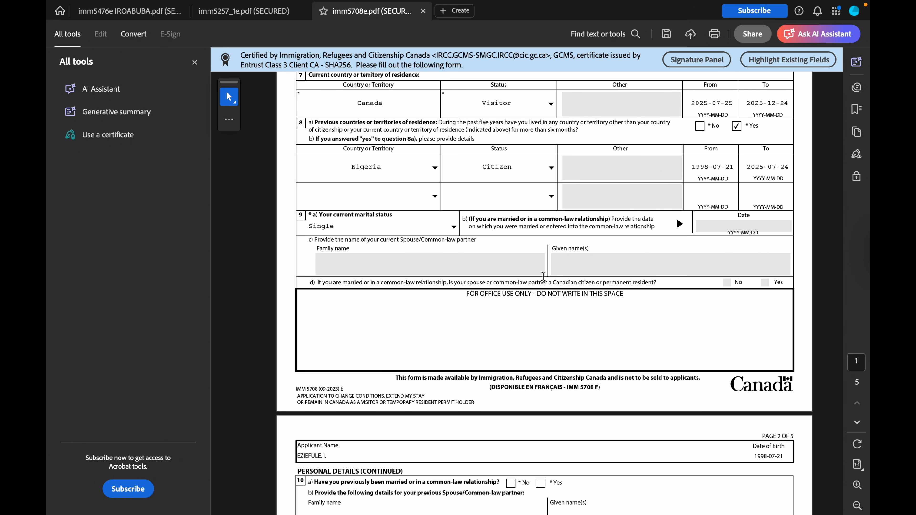
# On page 2, answer No to question 10a about a previous marriage or common-law relationship.
pyautogui.scroll(-4, 543, 276)
pyautogui.scroll(-2, 542, 275)
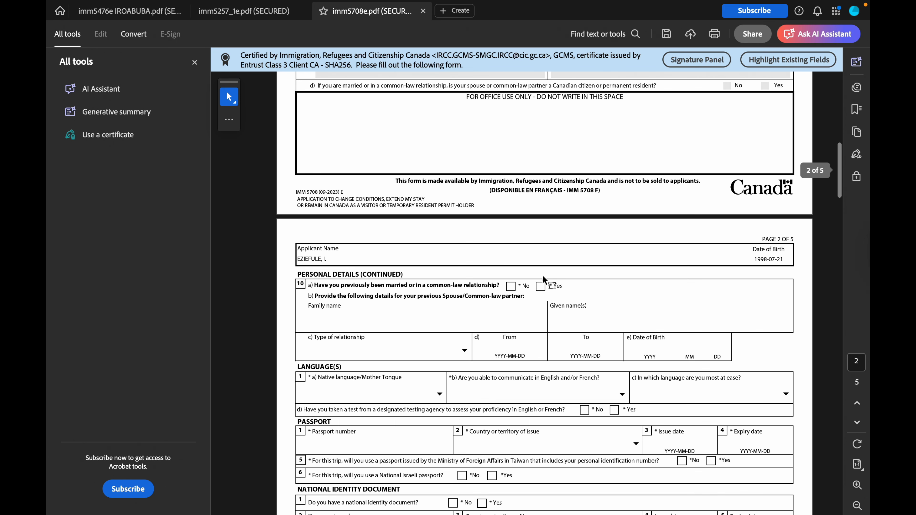
pyautogui.scroll(-2, 541, 285)
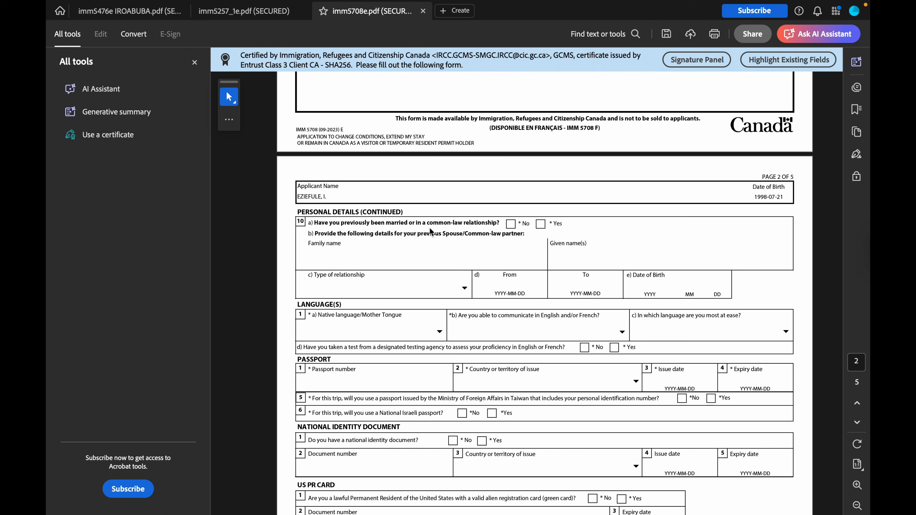
pyautogui.click(511, 224)
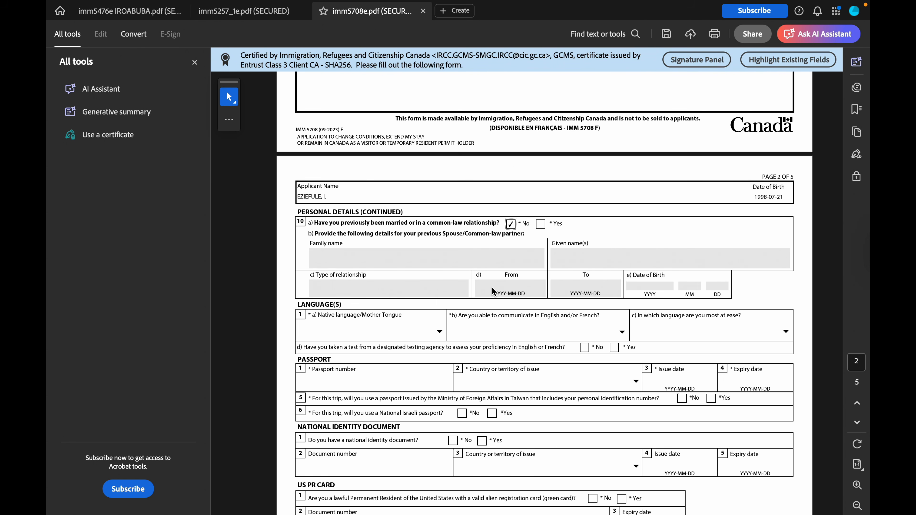
pyautogui.scroll(-2, 526, 288)
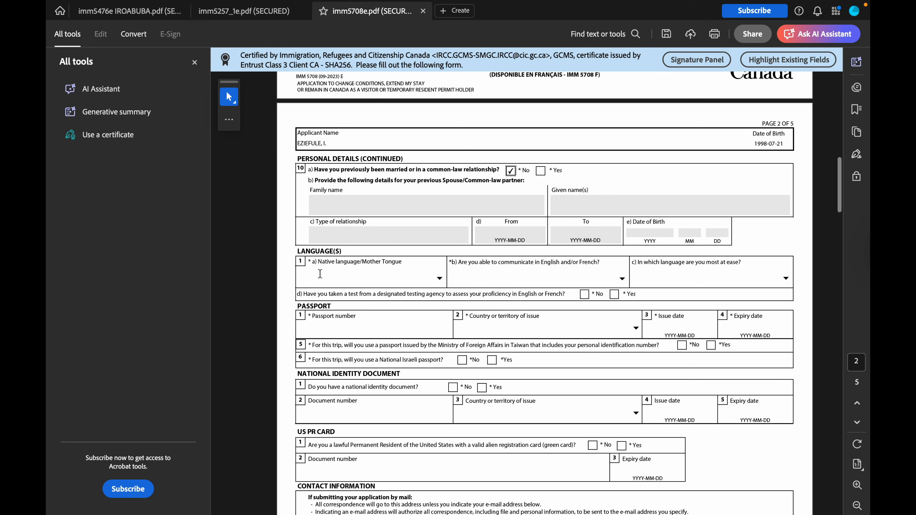
pyautogui.scroll(-2, 402, 257)
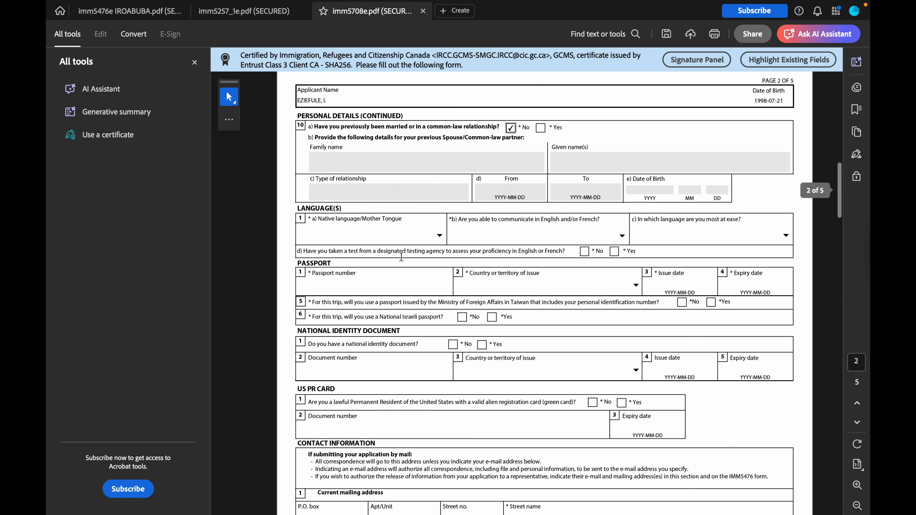
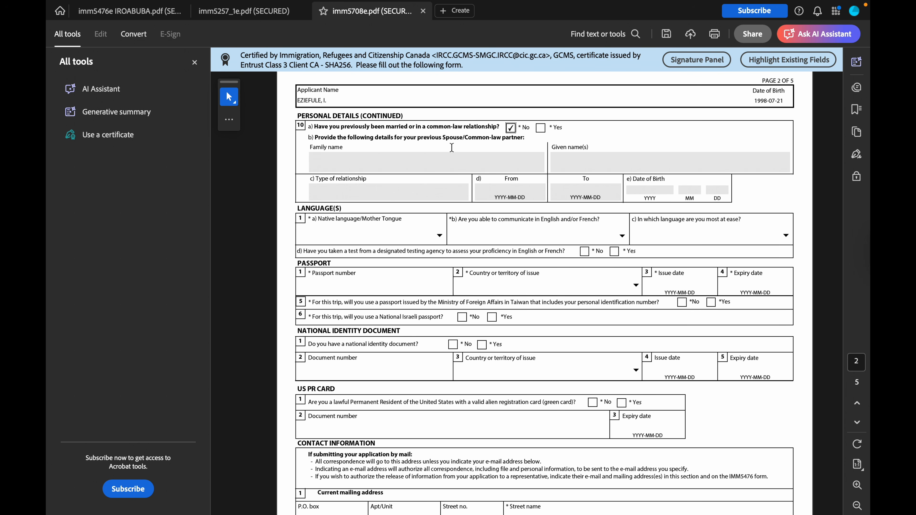
# Set native language and English/French ability to English, and answer No to the language test.
pyautogui.click(439, 235)
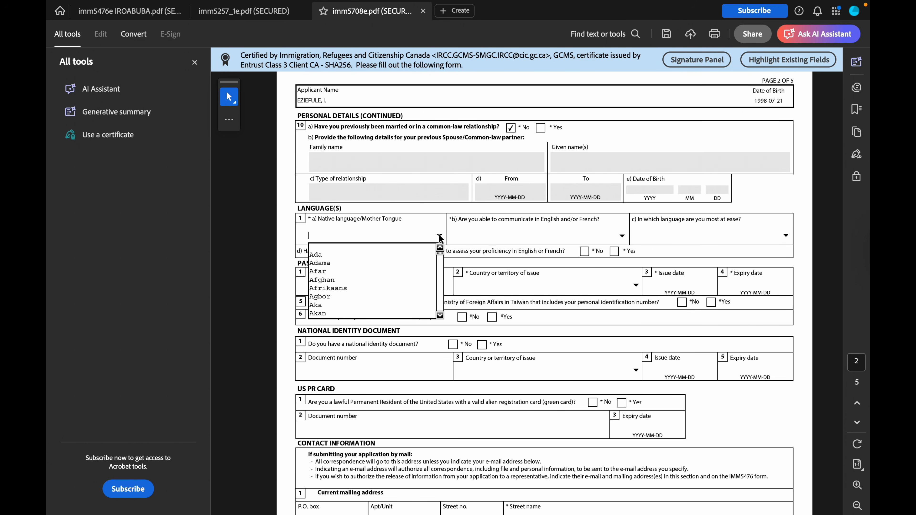
pyautogui.write('navajo')
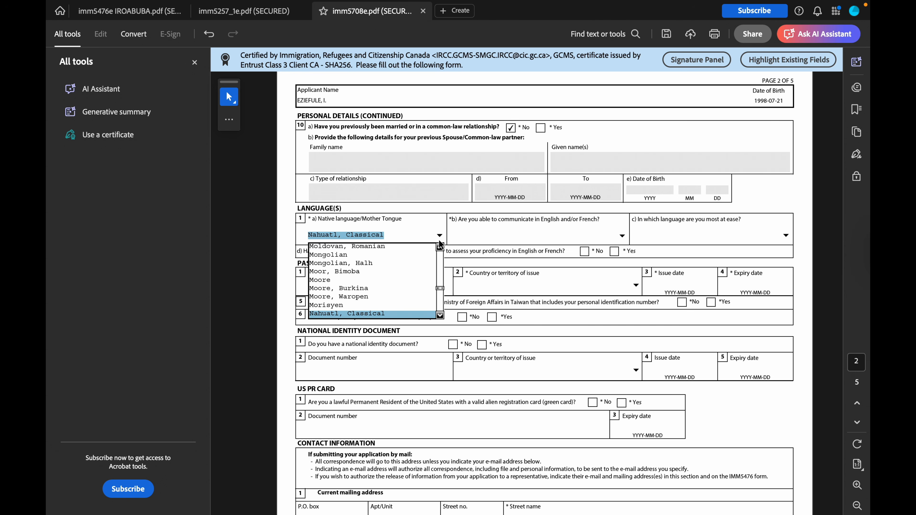
pyautogui.write('e')
pyautogui.press('Down')
pyautogui.press('Down')
pyautogui.press('Down')
pyautogui.press('Down')
pyautogui.press('Down')
pyautogui.press('Down')
pyautogui.press('Down')
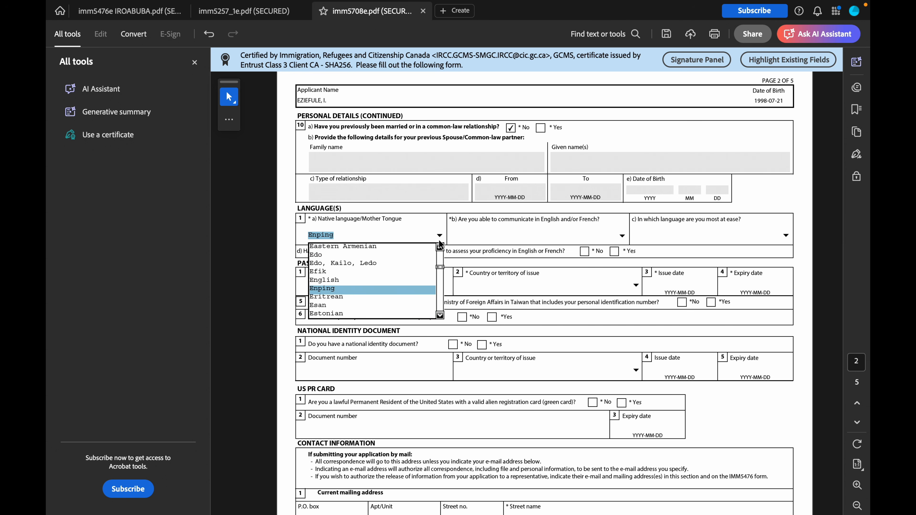
pyautogui.press('Down')
pyautogui.press('Up')
pyautogui.press('Up')
pyautogui.press('Up')
pyautogui.press('Up')
pyautogui.press('Return')
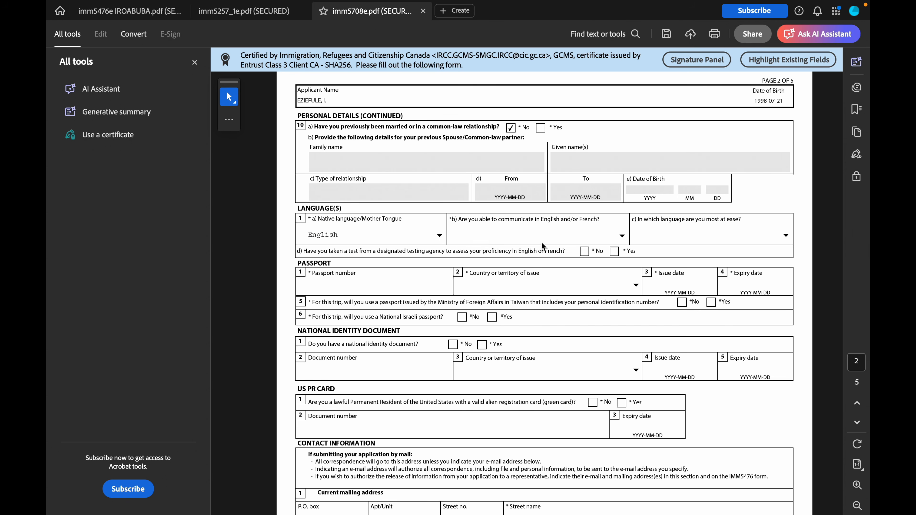
pyautogui.click(625, 238)
pyautogui.click(588, 253)
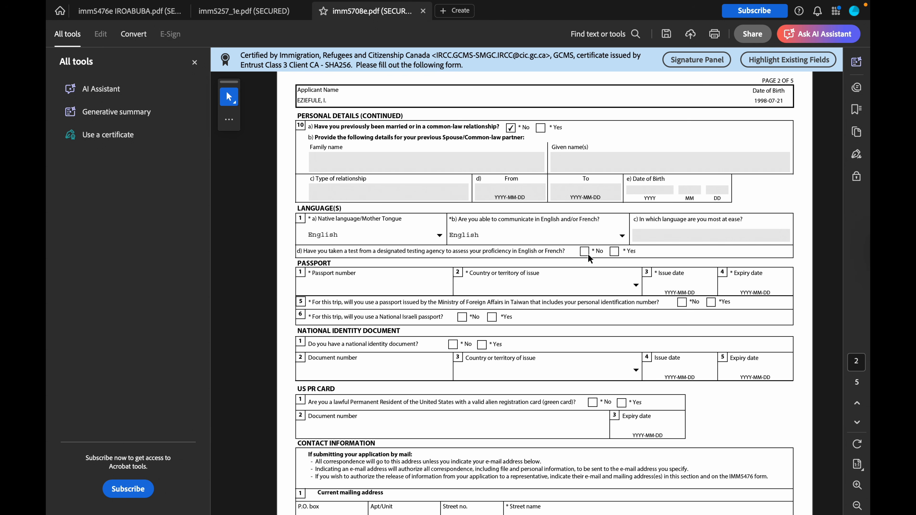
pyautogui.scroll(-2, 631, 255)
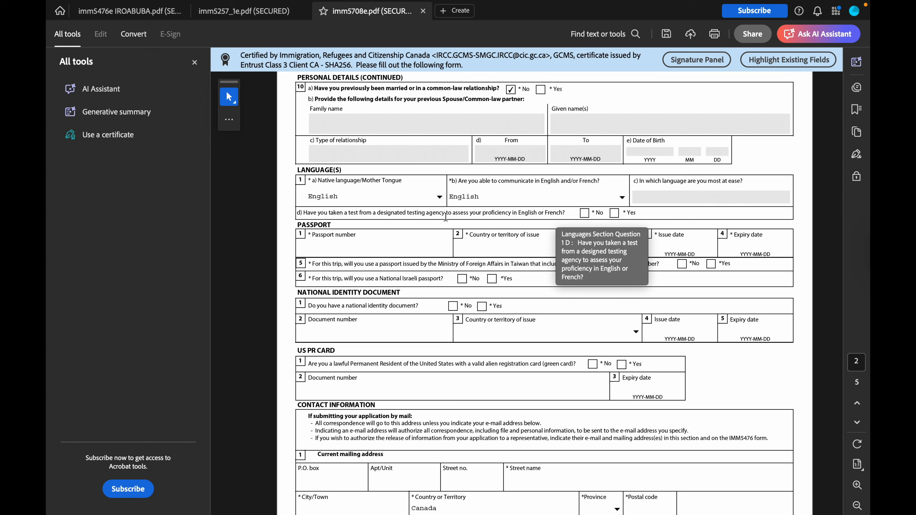
pyautogui.click(584, 213)
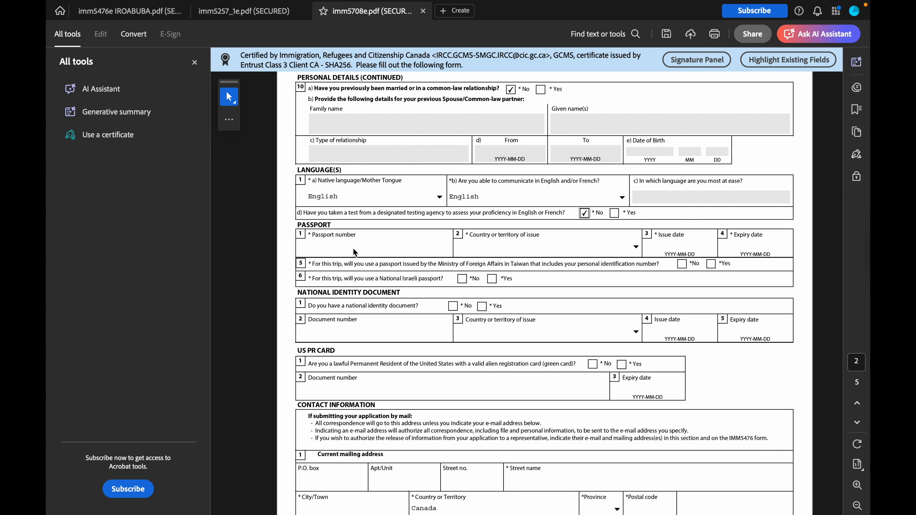
# Enter the passport number, issuing country NGA (Nigeria), issue date 2025-01-24 and expiry 2035-01-23.
pyautogui.click(368, 246)
pyautogui.click(497, 247)
pyautogui.click(636, 248)
pyautogui.write('nina')
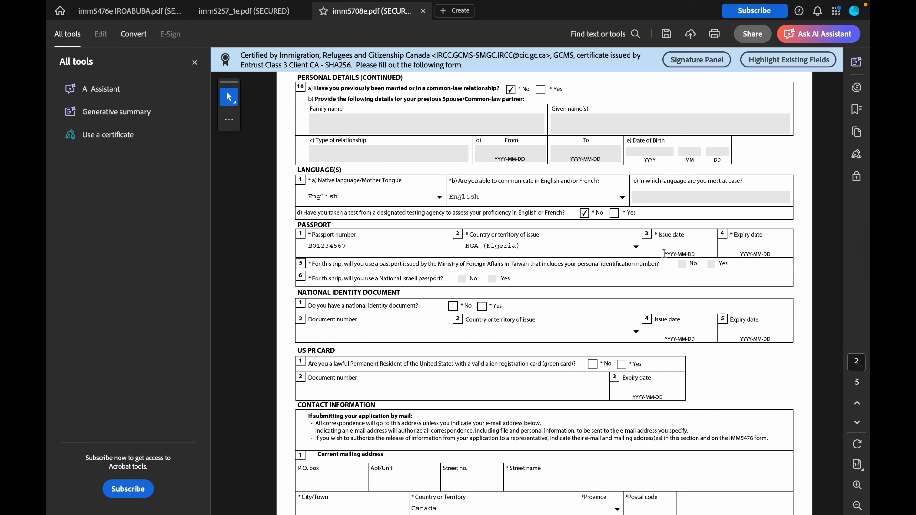
pyautogui.click(692, 245)
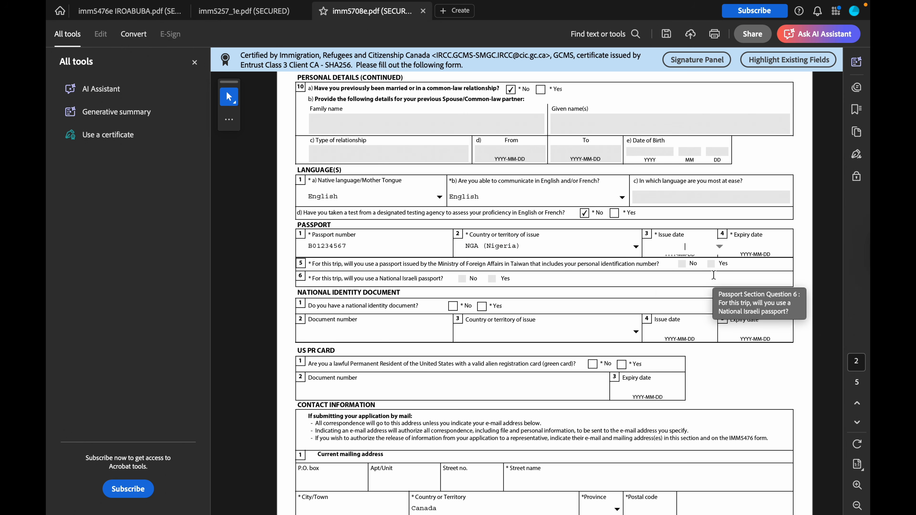
pyautogui.write('2025-')
pyautogui.write('01-24')
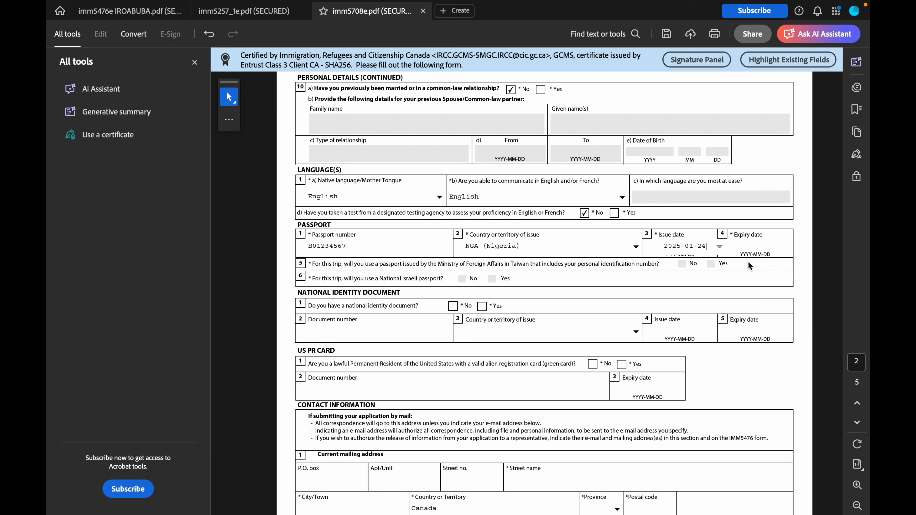
pyautogui.click(752, 253)
pyautogui.write('2035-01-23')
pyautogui.click(802, 276)
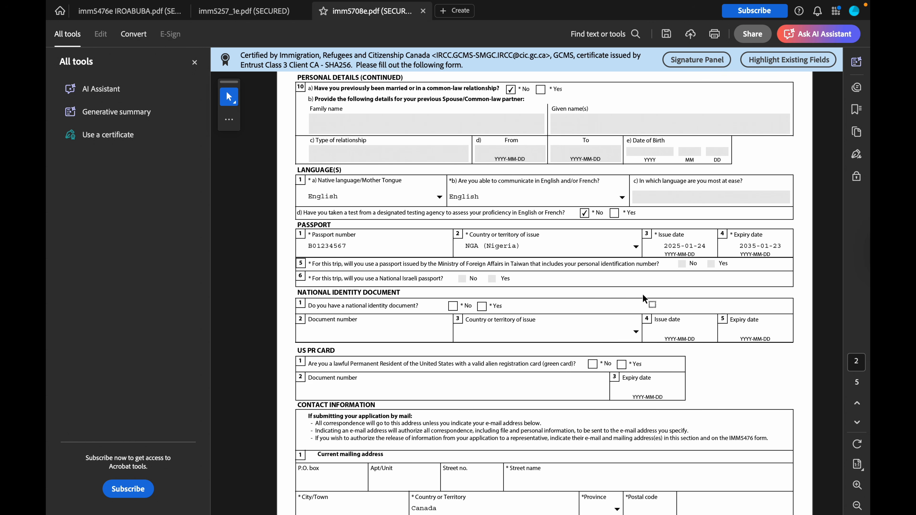
# Answer Yes to a national ID and enter its number, NGA (Nigeria), and dates 2025-01-24 to 2035-01-23.
pyautogui.scroll(-1, 543, 307)
pyautogui.scroll(-4, 542, 306)
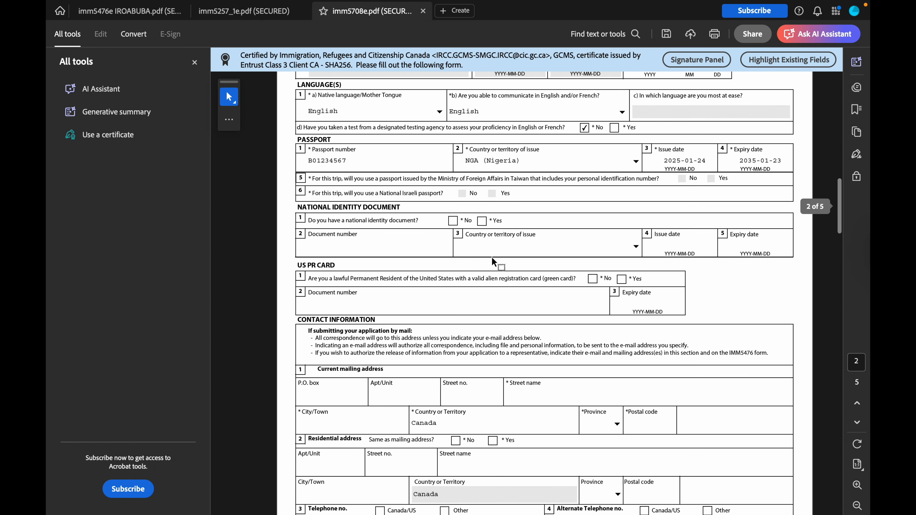
pyautogui.click(481, 221)
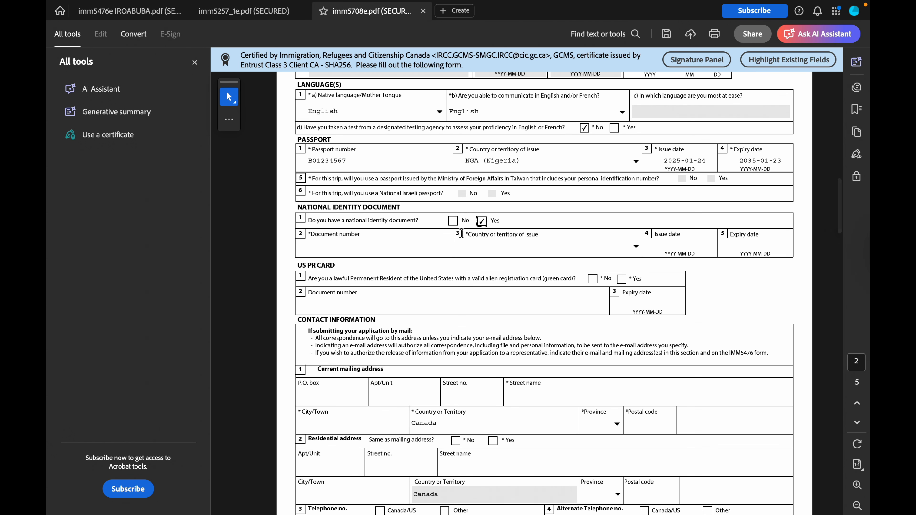
pyautogui.click(344, 247)
pyautogui.write('12345678901')
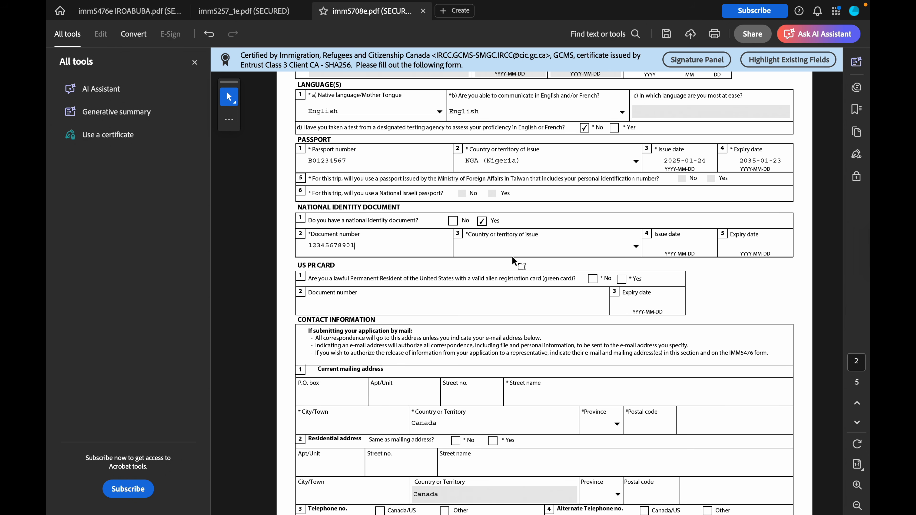
pyautogui.click(633, 248)
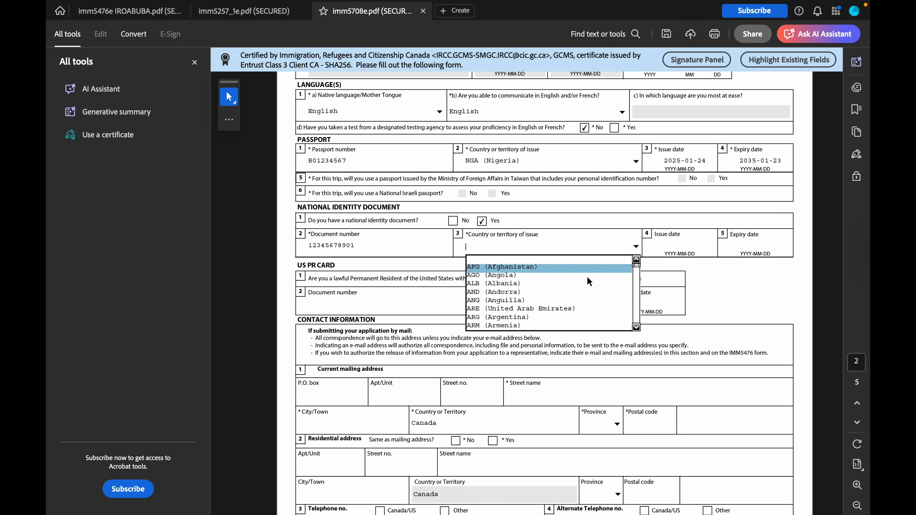
pyautogui.press('n')
pyautogui.press('Down')
pyautogui.press('Down')
pyautogui.press('Down')
pyautogui.press('Down')
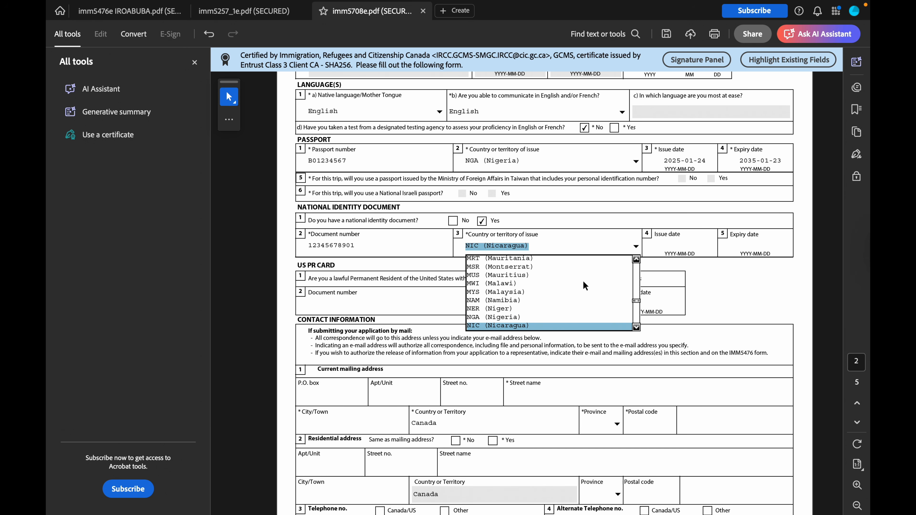
pyautogui.press('Return')
pyautogui.click(680, 253)
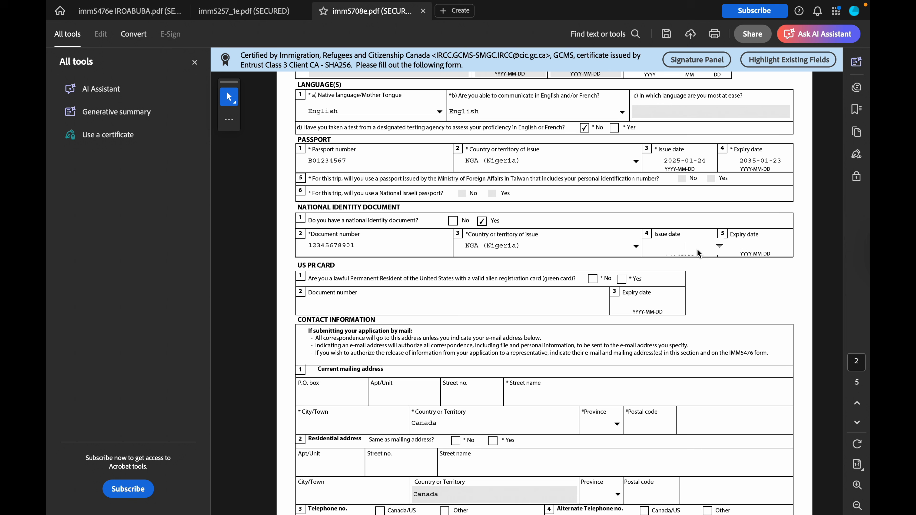
pyautogui.write('2025-01-24')
pyautogui.press('Tab')
pyautogui.write('202')
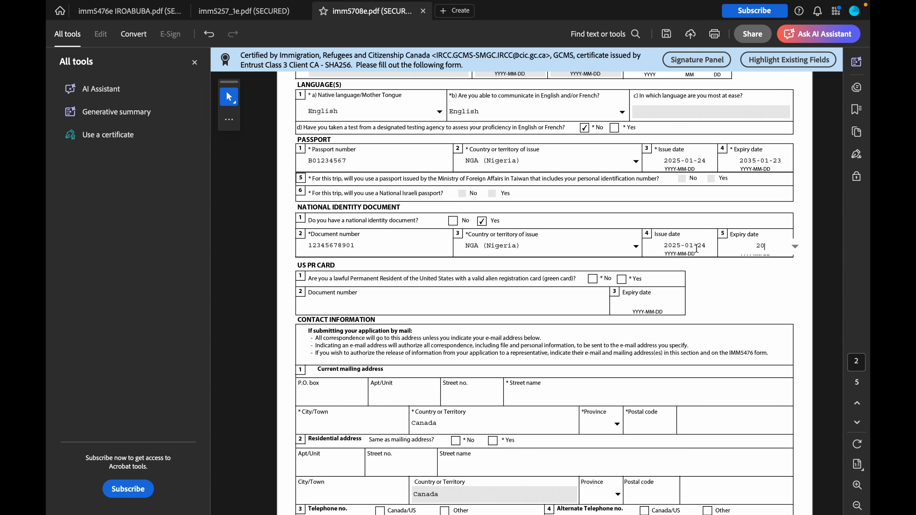
pyautogui.write('35-01-23')
pyautogui.click(744, 282)
pyautogui.scroll(-1, 687, 307)
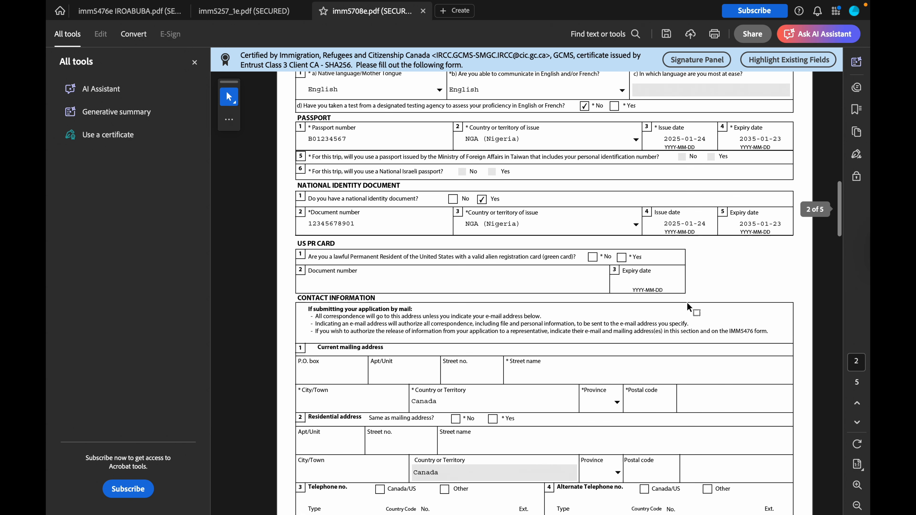
# Answer No to the US green card question and enter the mailing street, city and province ON.
pyautogui.click(592, 257)
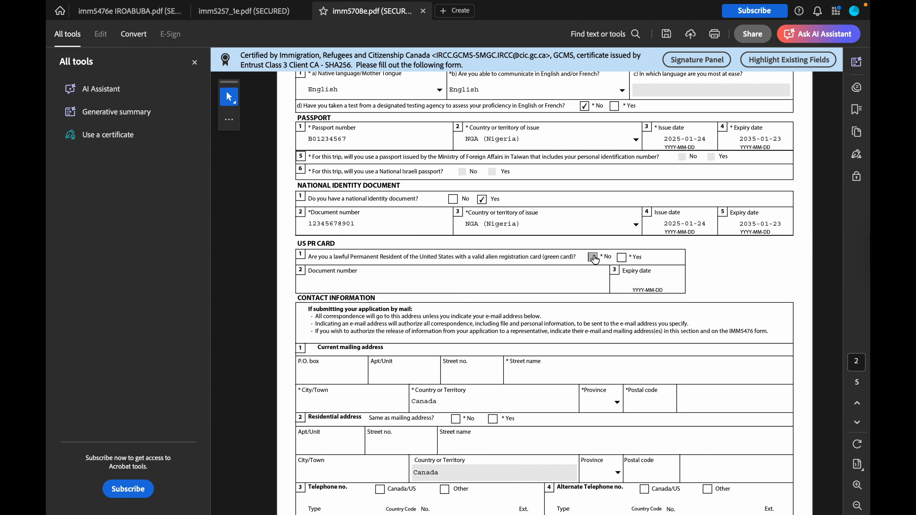
pyautogui.scroll(-4, 621, 303)
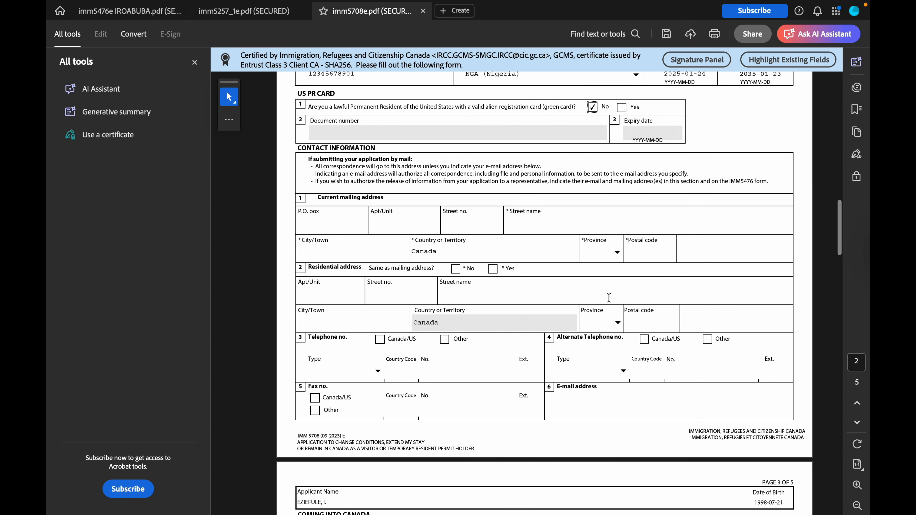
pyautogui.click(329, 223)
pyautogui.click(468, 223)
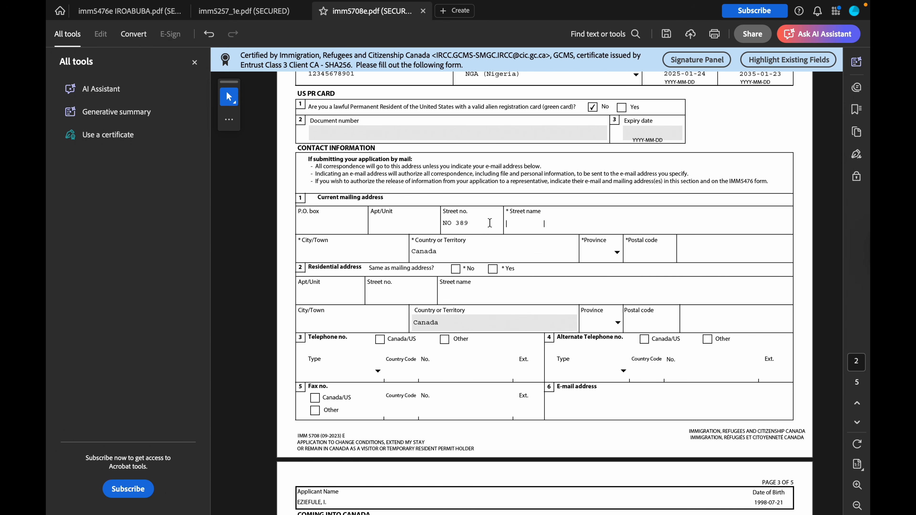
pyautogui.press('Tab')
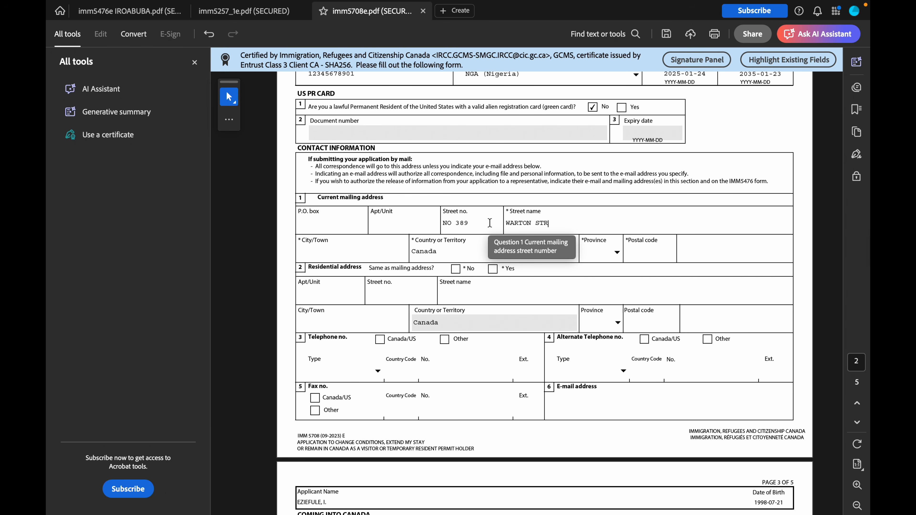
pyautogui.click(371, 252)
pyautogui.write('KITCHENER')
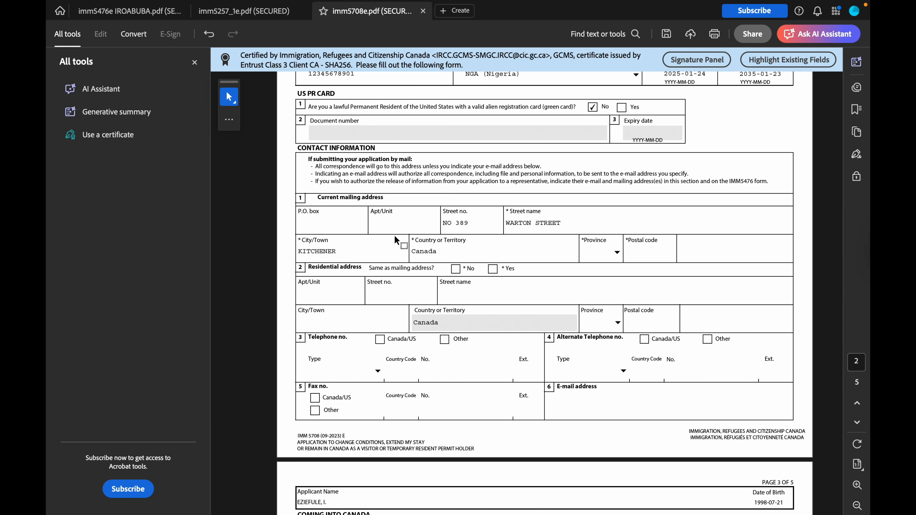
pyautogui.click(617, 253)
pyautogui.press('o')
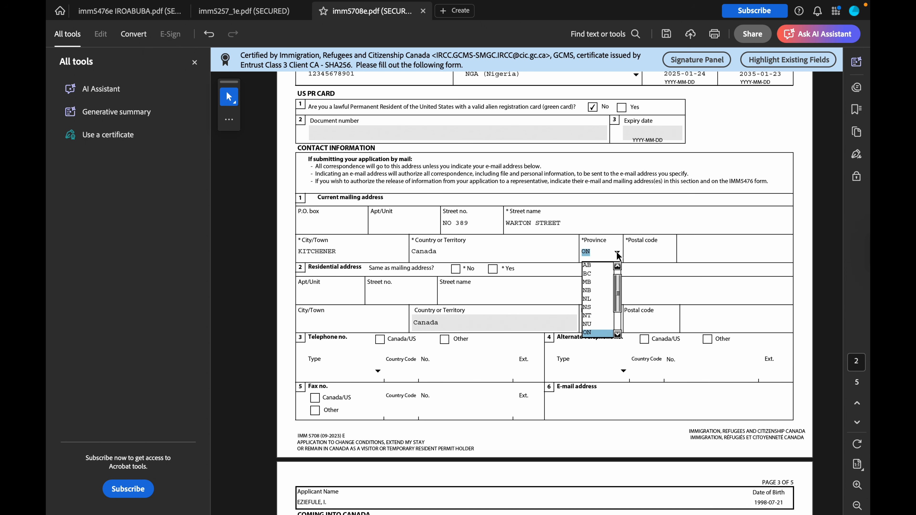
pyautogui.press('Return')
pyautogui.scroll(-1, 650, 248)
# Enter the mailing postal code and mark the residential address as the same as mailing.
pyautogui.click(649, 248)
pyautogui.write('N0B1E0')
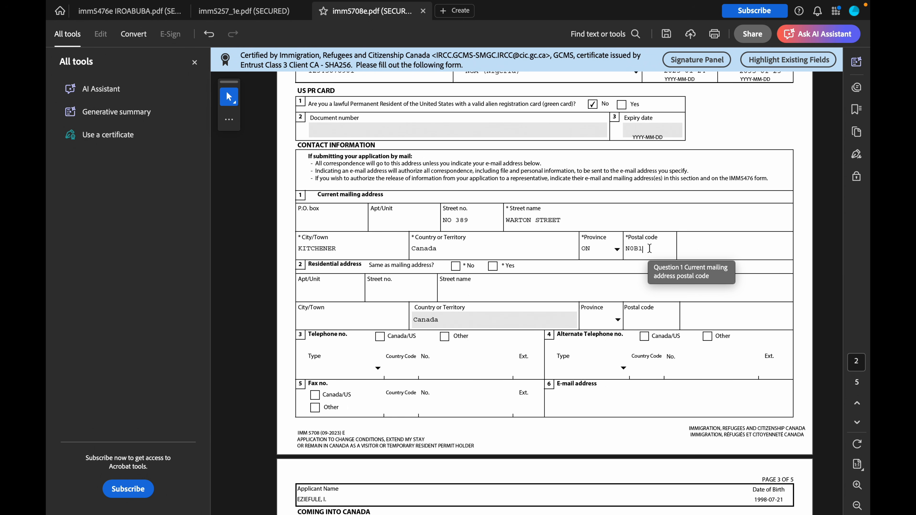
pyautogui.click(767, 307)
pyautogui.scroll(-1, 521, 286)
pyautogui.scroll(-1, 520, 286)
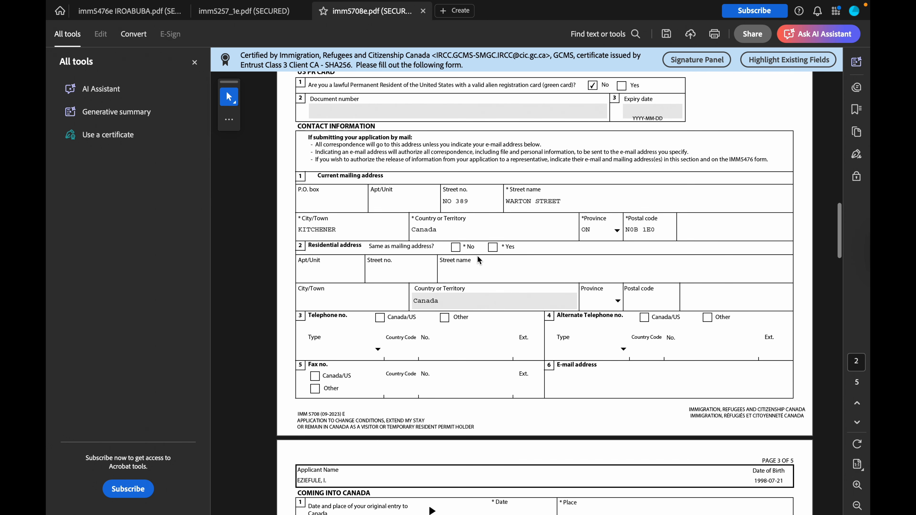
pyautogui.click(493, 248)
pyautogui.scroll(-4, 498, 280)
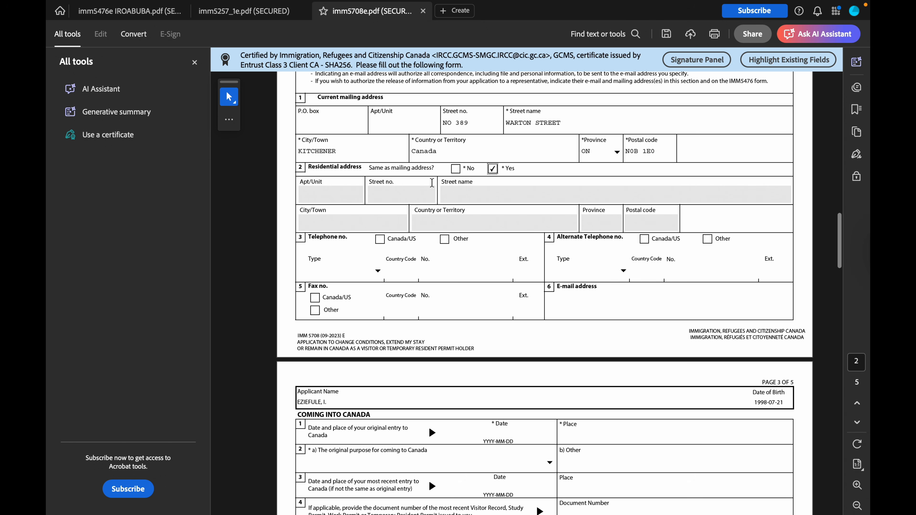
pyautogui.scroll(-1, 432, 183)
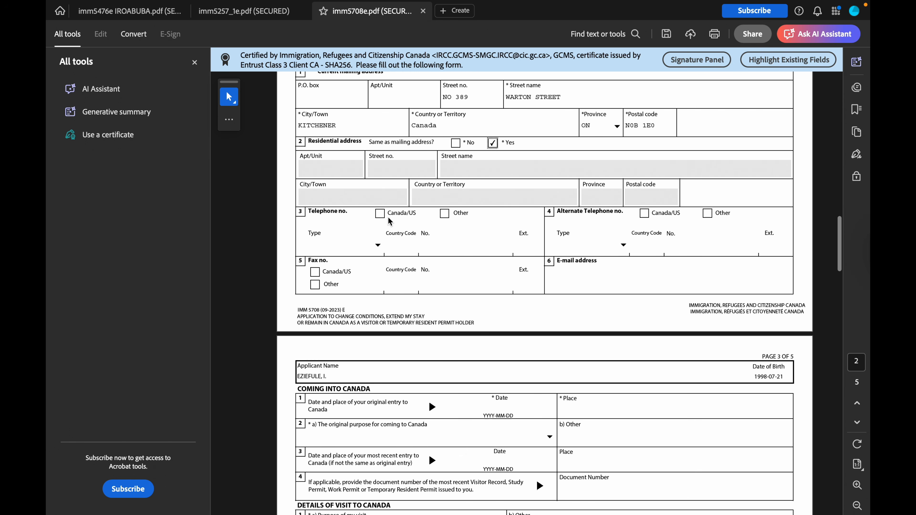
# Enter a Cellular phone under Other with country code 234 and the number, then the e-mail address.
pyautogui.click(445, 213)
pyautogui.click(333, 251)
pyautogui.click(378, 245)
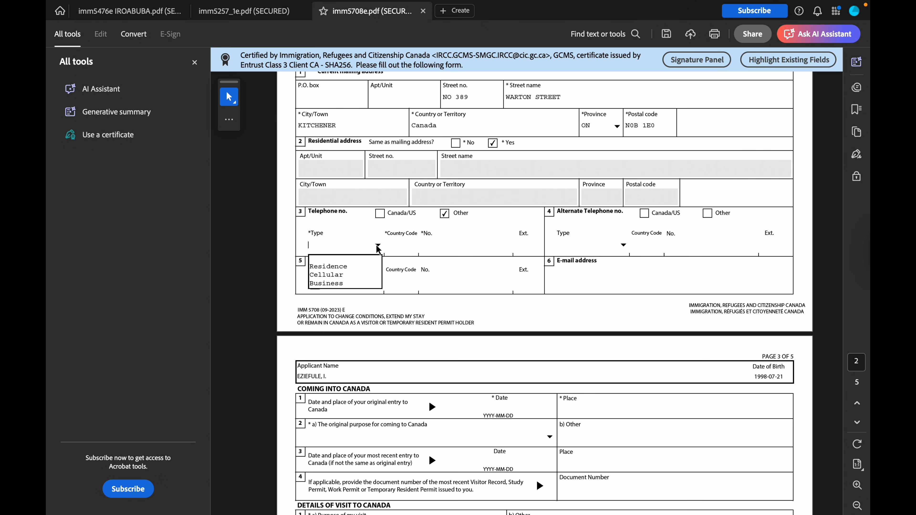
pyautogui.click(352, 275)
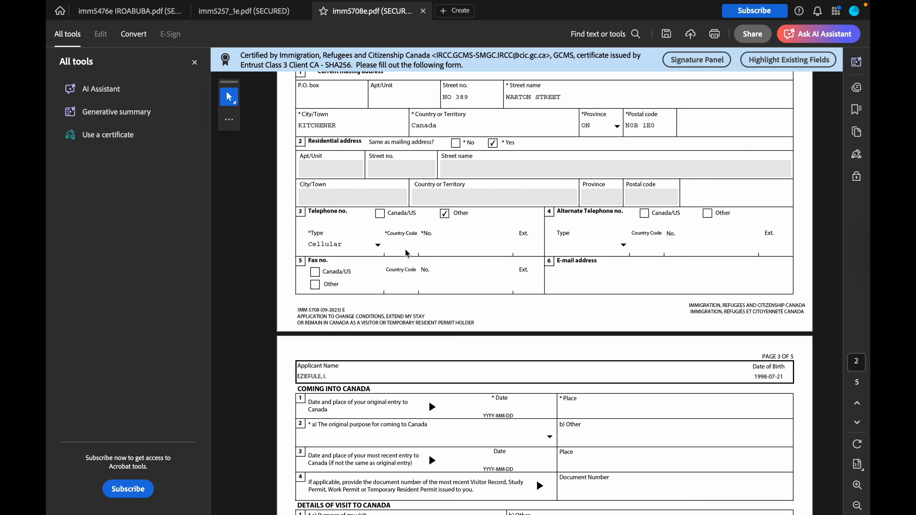
pyautogui.click(403, 248)
pyautogui.write('234')
pyautogui.click(449, 247)
pyautogui.write('80')
pyautogui.click(587, 273)
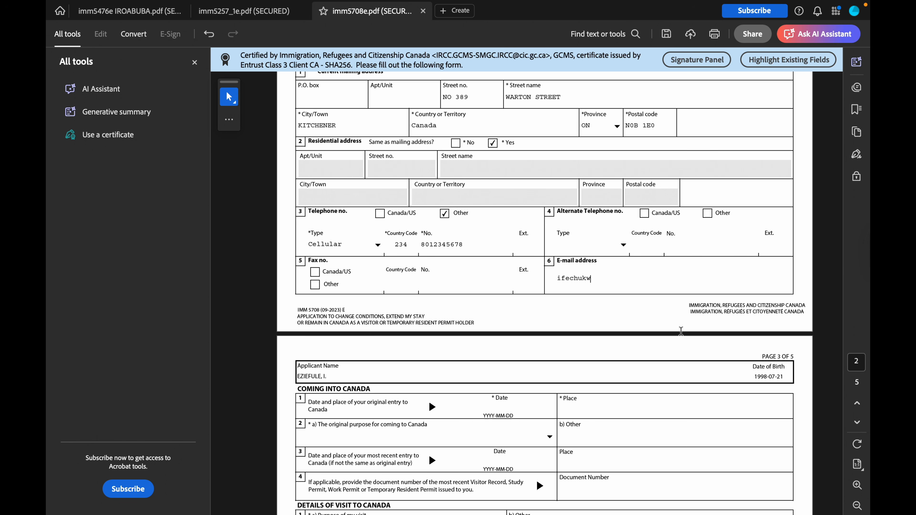
# Enter the original entry date 2025-07-25 and place of entry TORONTO.
pyautogui.scroll(-3, 558, 325)
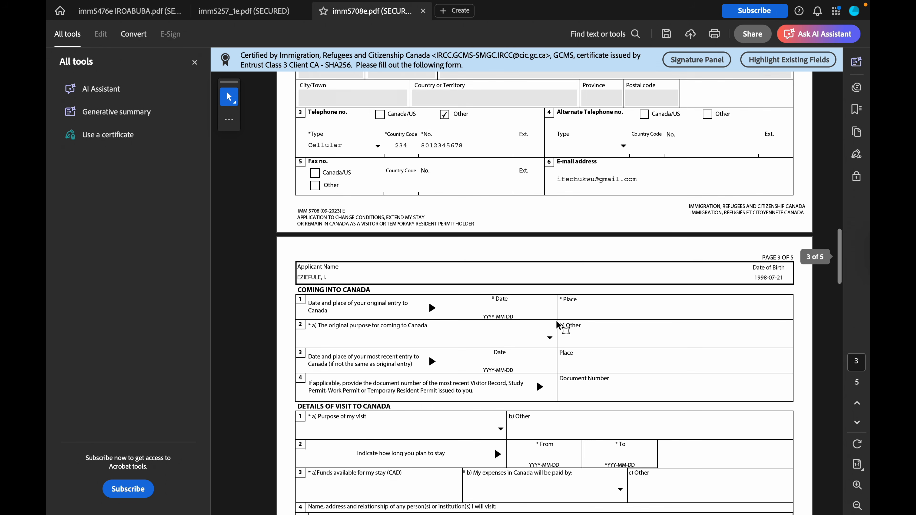
pyautogui.scroll(-2, 557, 324)
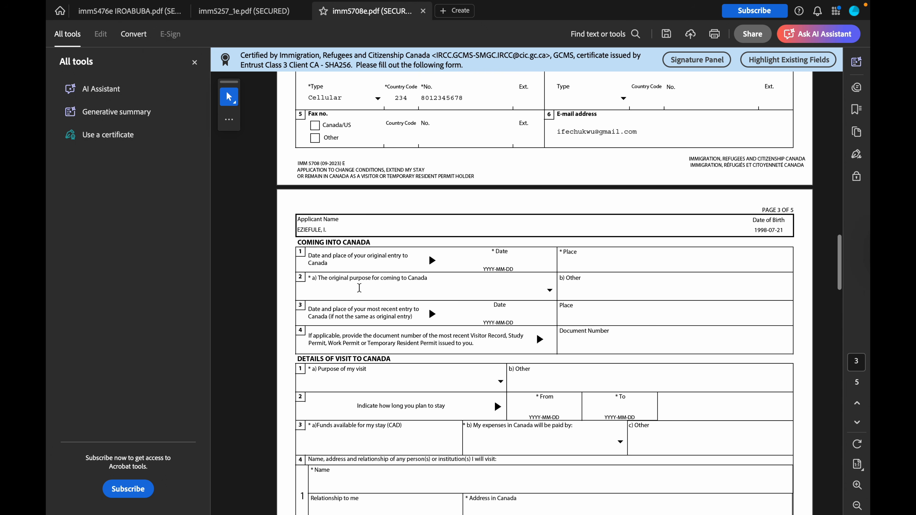
pyautogui.click(495, 259)
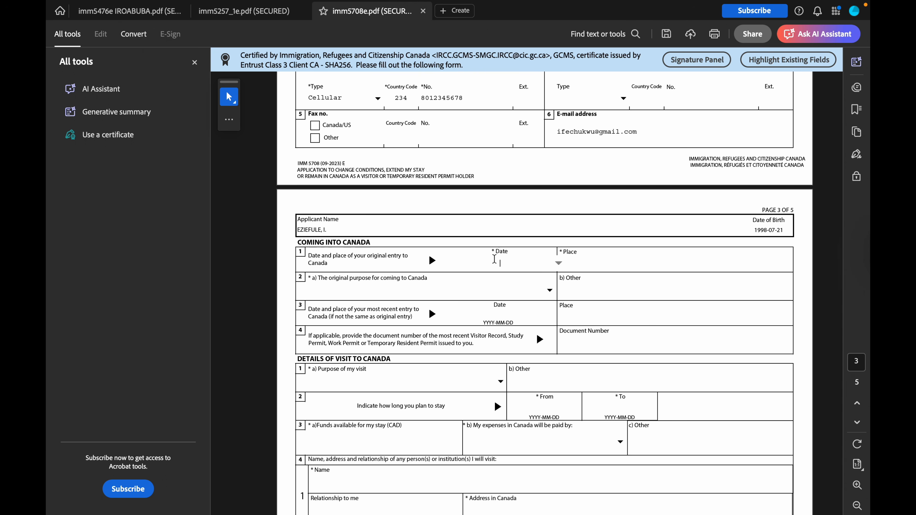
pyautogui.click(338, 245)
pyautogui.scroll(-1, 337, 268)
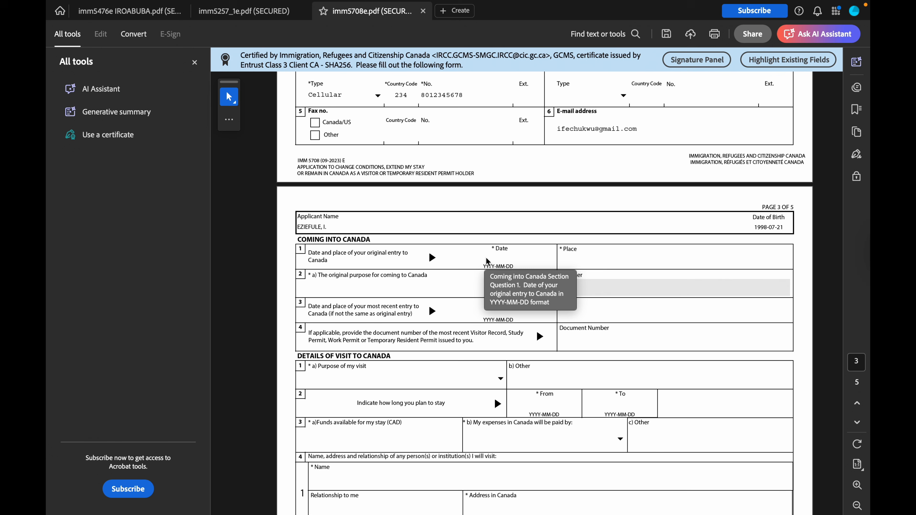
pyautogui.click(493, 261)
pyautogui.scroll(15, 493, 260)
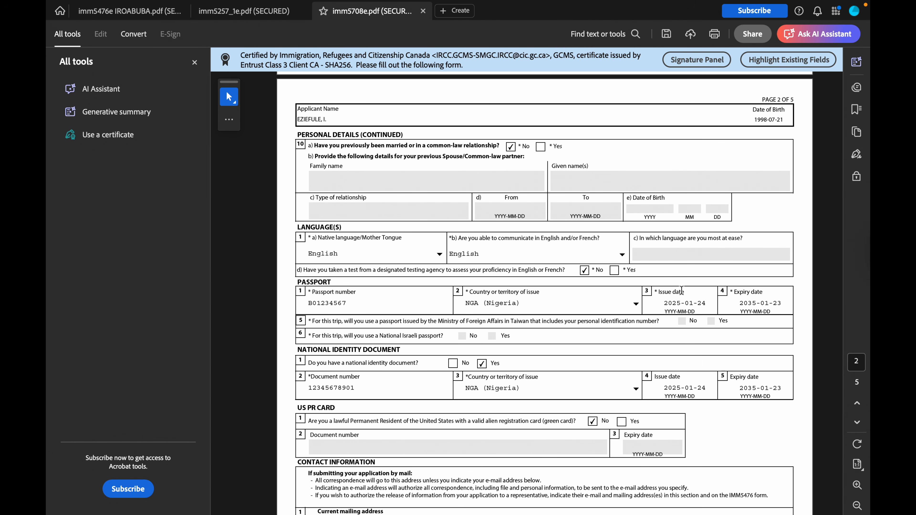
pyautogui.scroll(10, 625, 304)
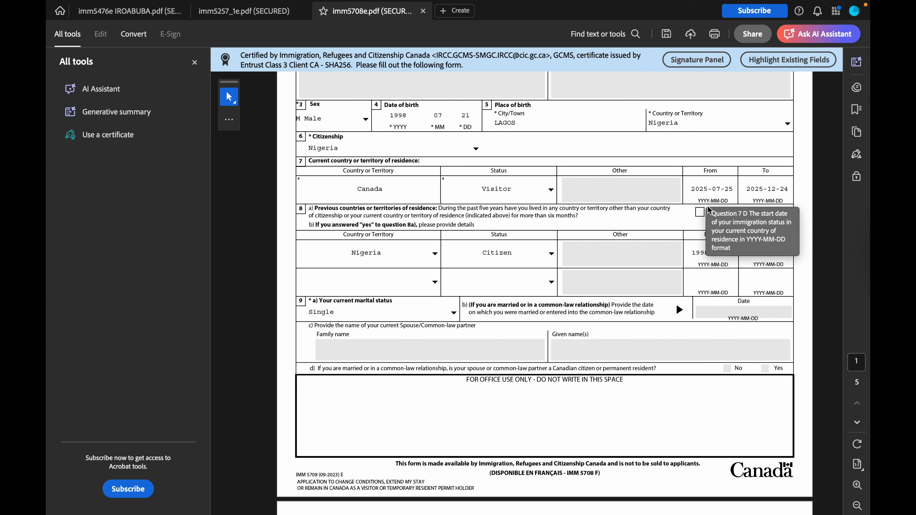
pyautogui.scroll(-15, 707, 202)
pyautogui.scroll(-12, 704, 222)
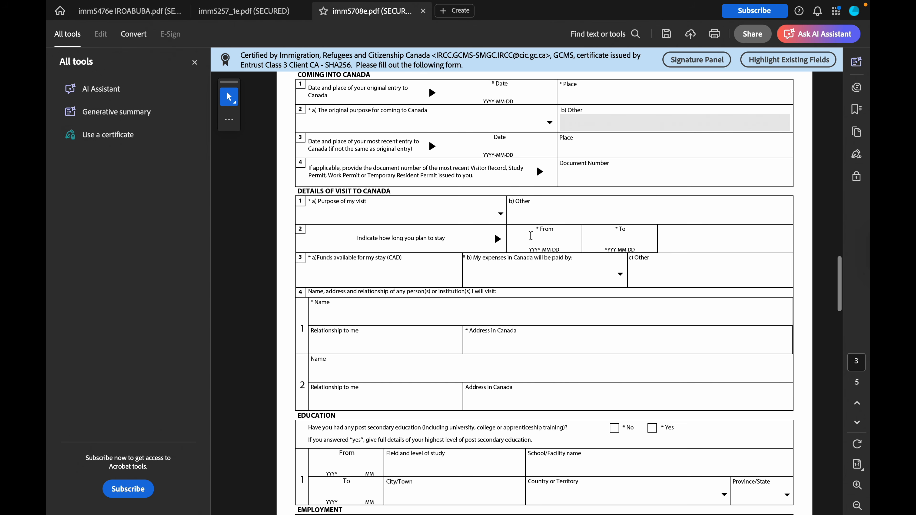
pyautogui.scroll(4, 568, 252)
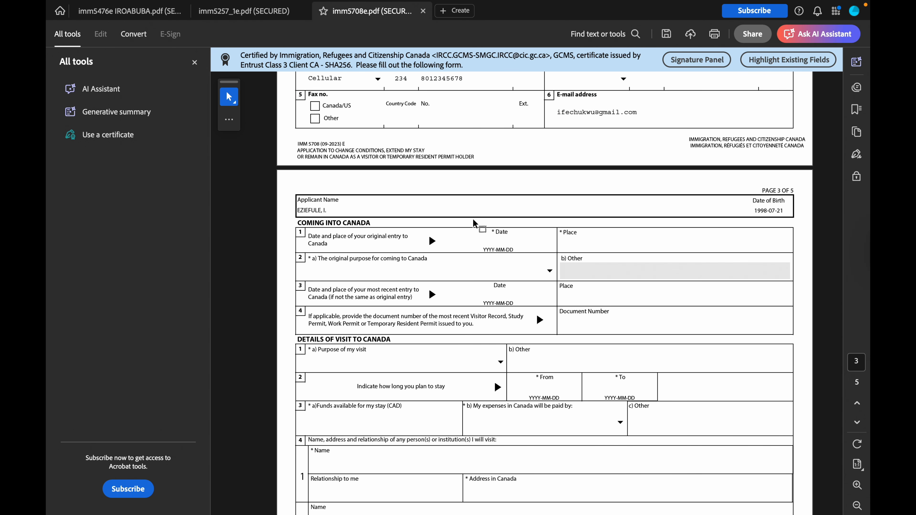
pyautogui.click(490, 244)
pyautogui.write('2025-07-')
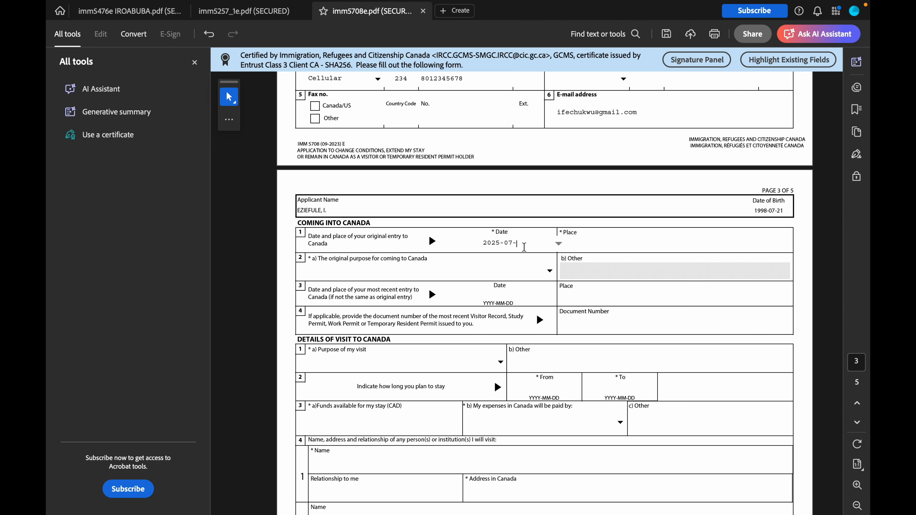
pyautogui.write('25')
pyautogui.click(587, 245)
pyautogui.write('TORONTO')
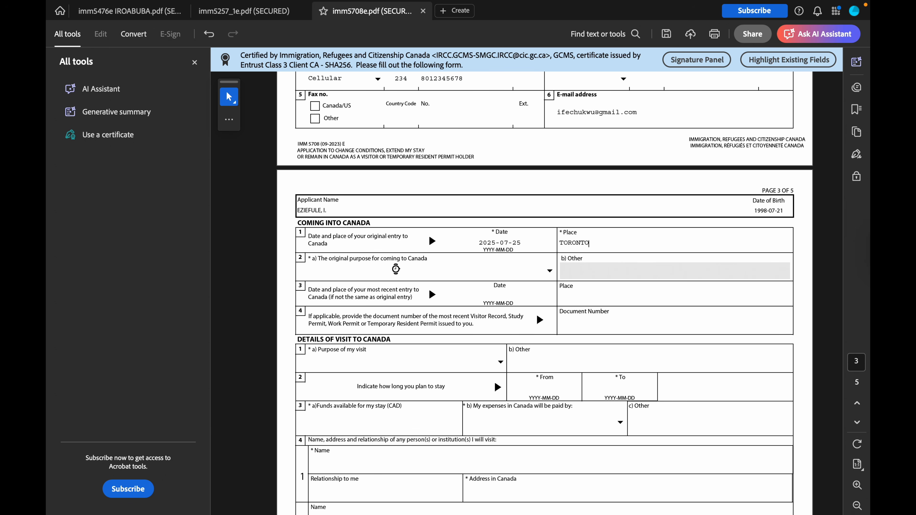
# Choose Family Visit as the original purpose of coming to Canada.
pyautogui.click(395, 267)
pyautogui.click(549, 273)
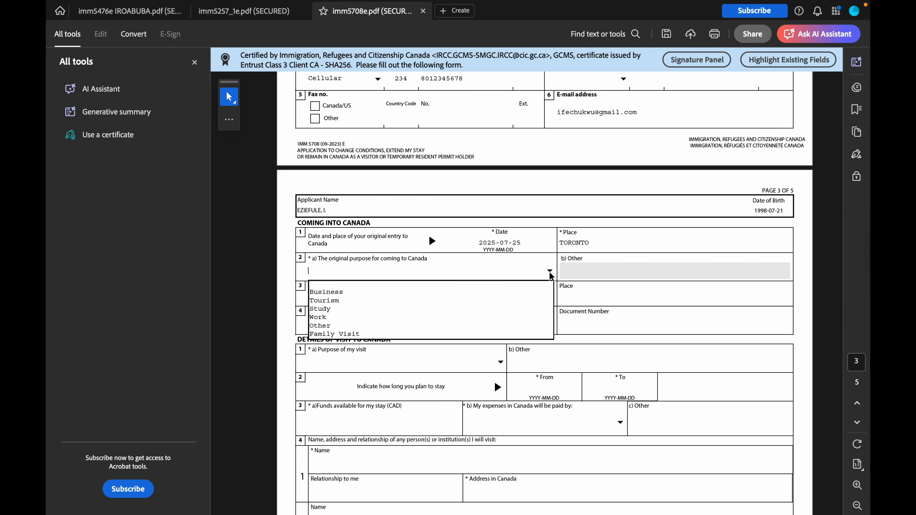
pyautogui.click(476, 334)
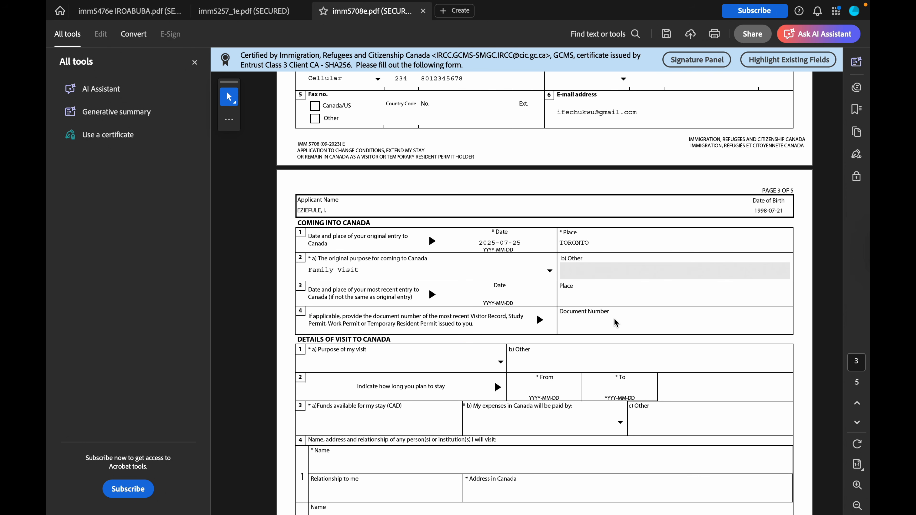
pyautogui.scroll(-1, 613, 318)
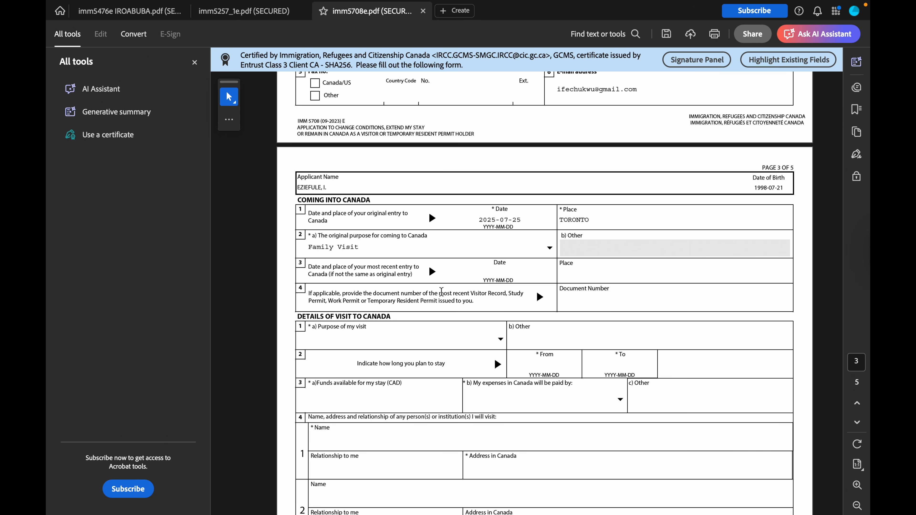
pyautogui.scroll(-1, 442, 291)
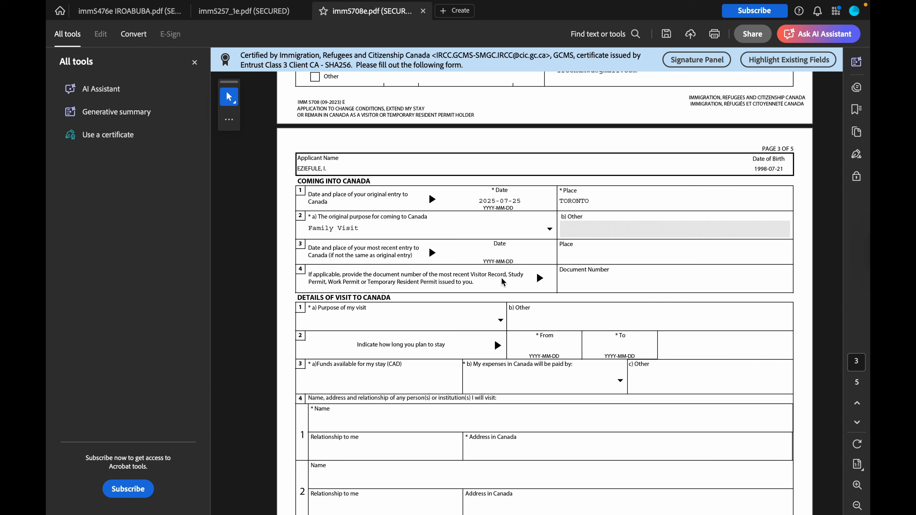
# Enter the previous document number, dismissing the format error alerts and attempting corrections.
pyautogui.click(579, 279)
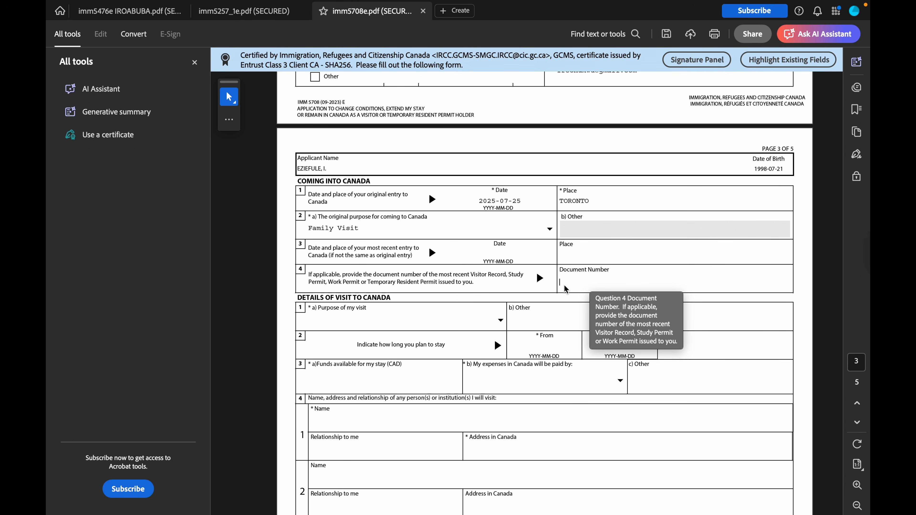
pyautogui.write('123456789')
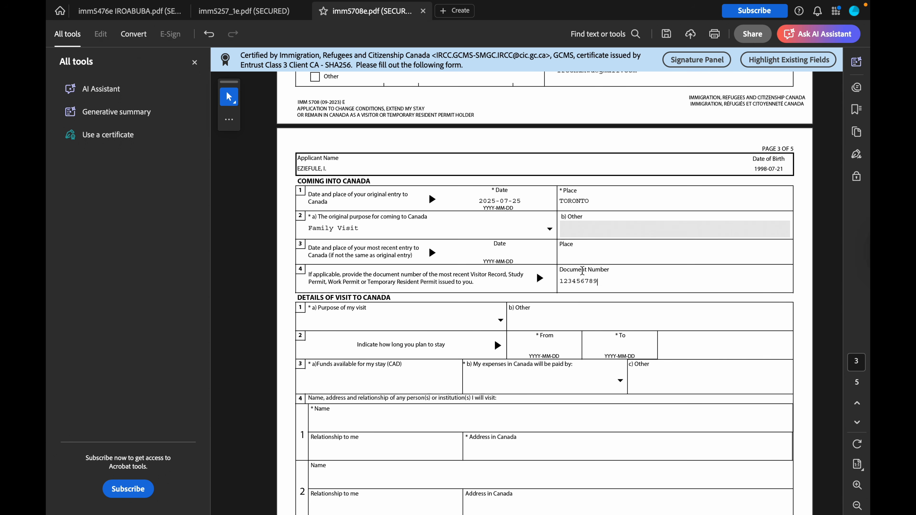
pyautogui.click(576, 300)
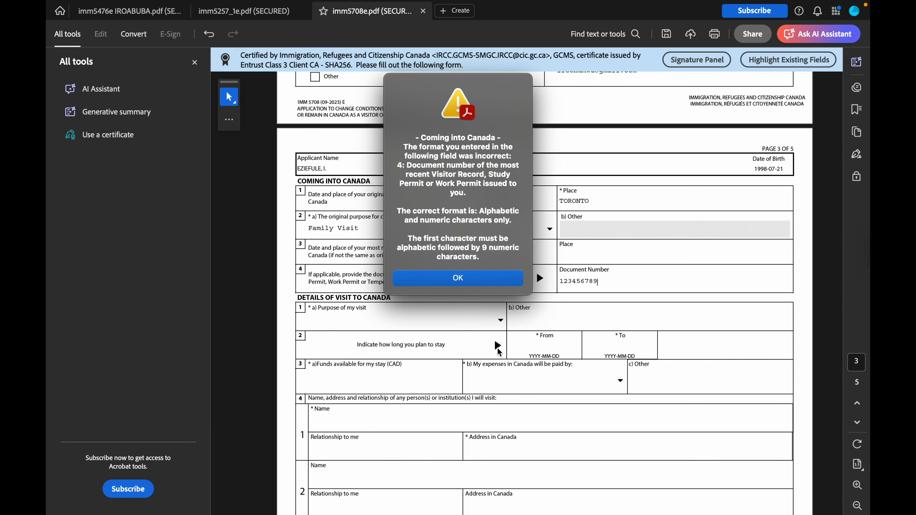
pyautogui.click(493, 278)
pyautogui.click(610, 285)
pyautogui.press('BackSpace')
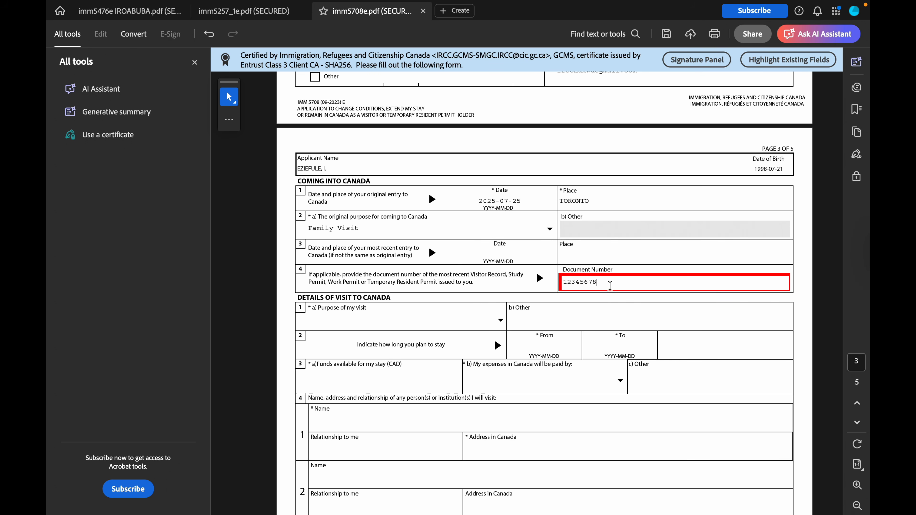
pyautogui.write('8')
pyautogui.click(613, 306)
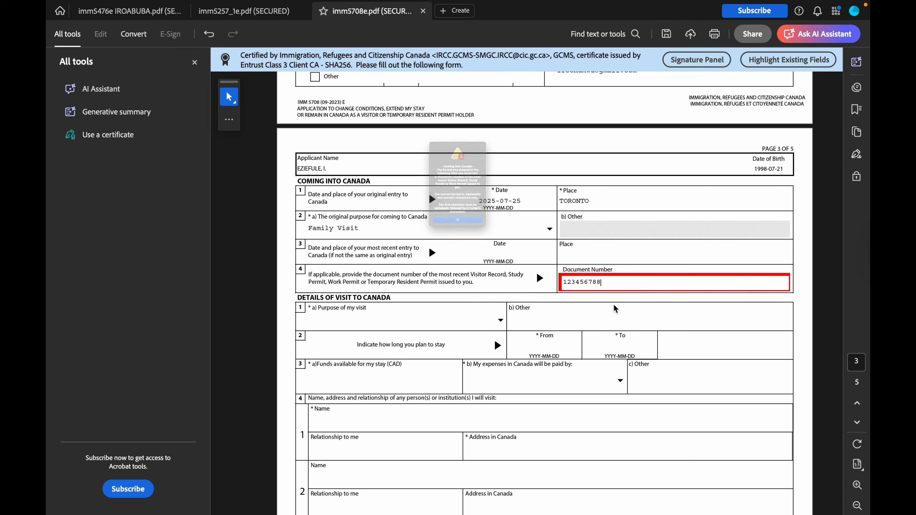
pyautogui.click(491, 278)
pyautogui.scroll(-2, 558, 247)
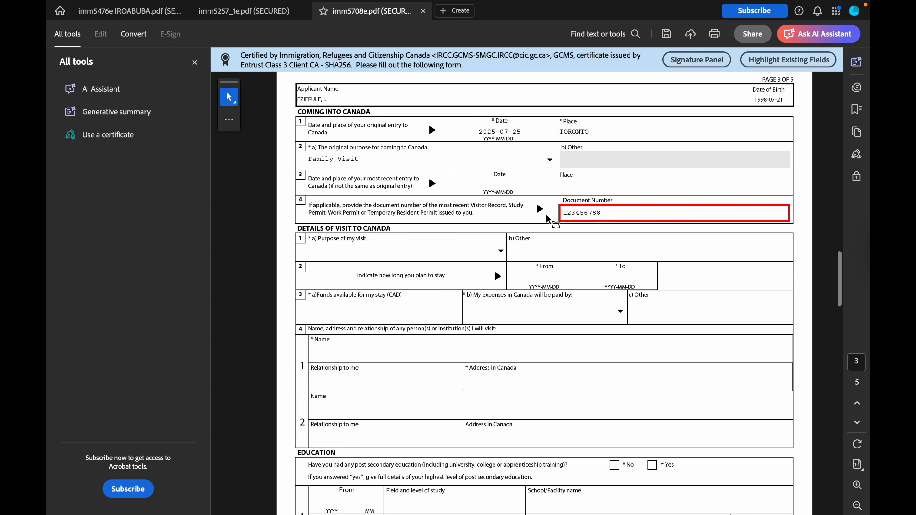
pyautogui.click(598, 213)
pyautogui.press('BackSpace')
pyautogui.scroll(-1, 587, 223)
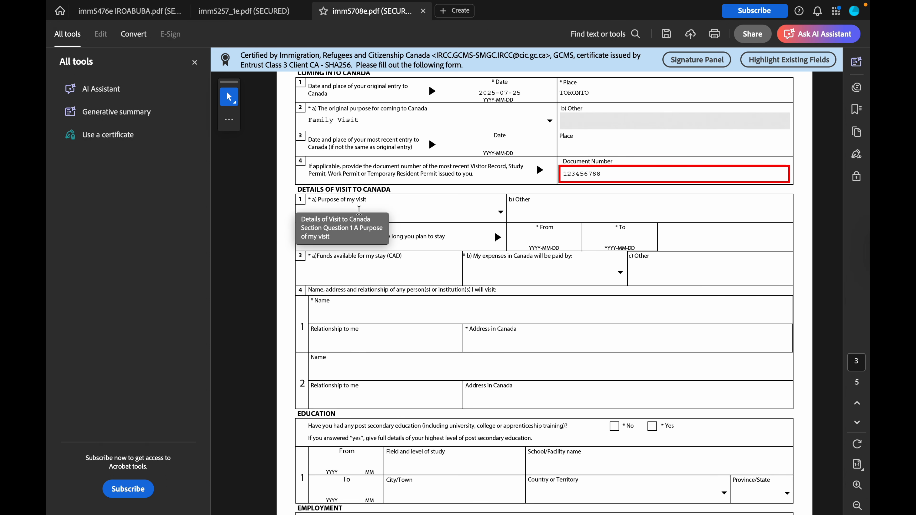
# Choose Family Visit as the visit purpose and set the stay from 2025-12-24 to 2026-04-23.
pyautogui.click(500, 213)
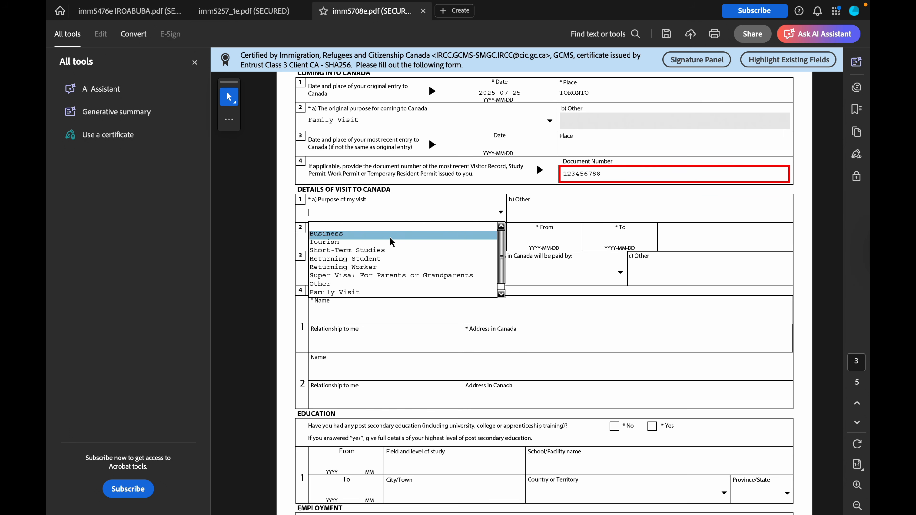
pyautogui.click(385, 292)
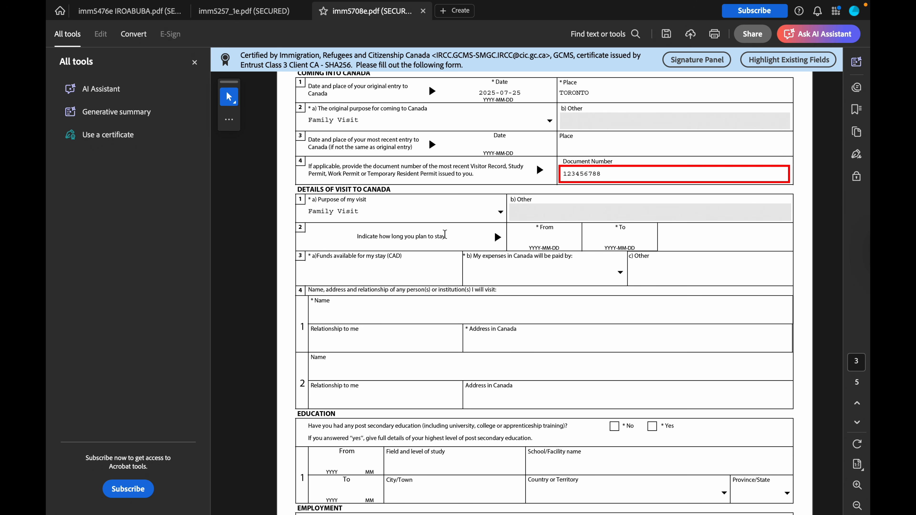
pyautogui.scroll(-1, 467, 230)
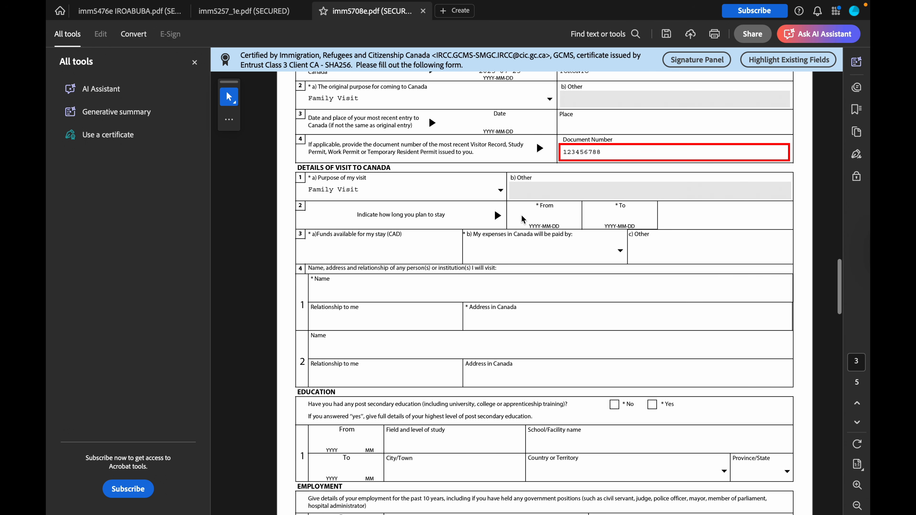
pyautogui.click(529, 217)
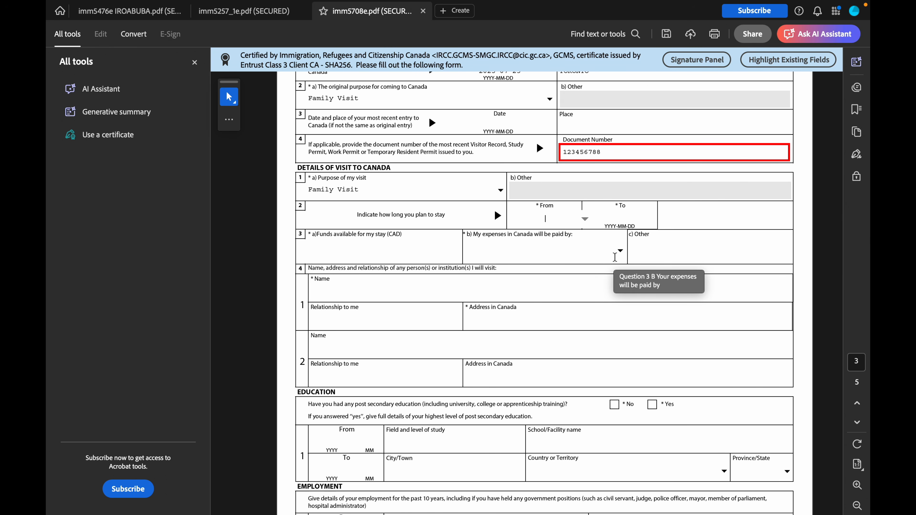
pyautogui.write('2025-12-24')
pyautogui.press('Tab')
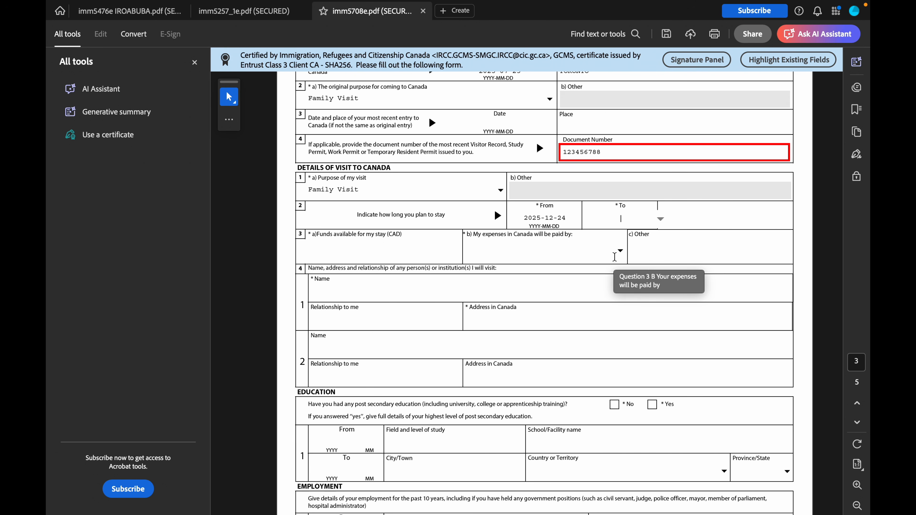
pyautogui.write('2026-04-23')
# Enter funds available of 5,000 and set expenses paid by Myself.
pyautogui.click(428, 252)
pyautogui.write('5')
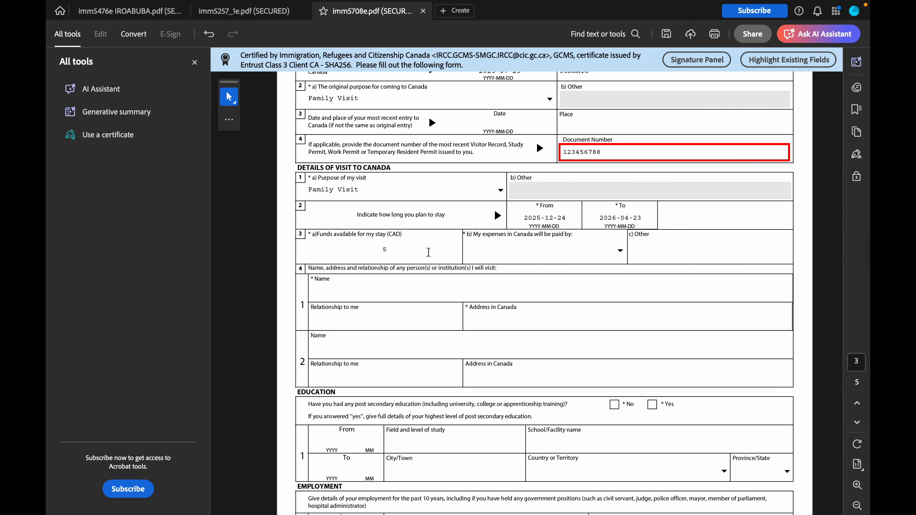
pyautogui.write(',000')
pyautogui.click(562, 259)
pyautogui.click(620, 250)
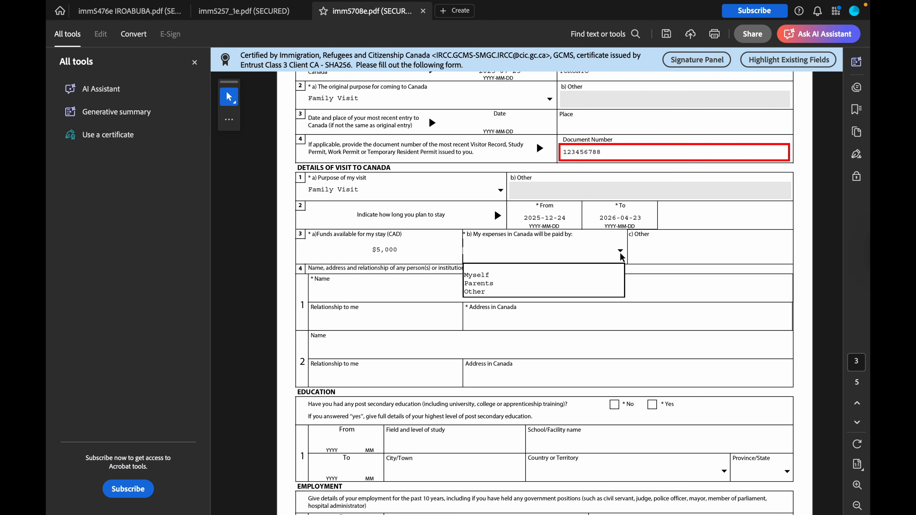
pyautogui.click(594, 280)
pyautogui.scroll(-1, 425, 285)
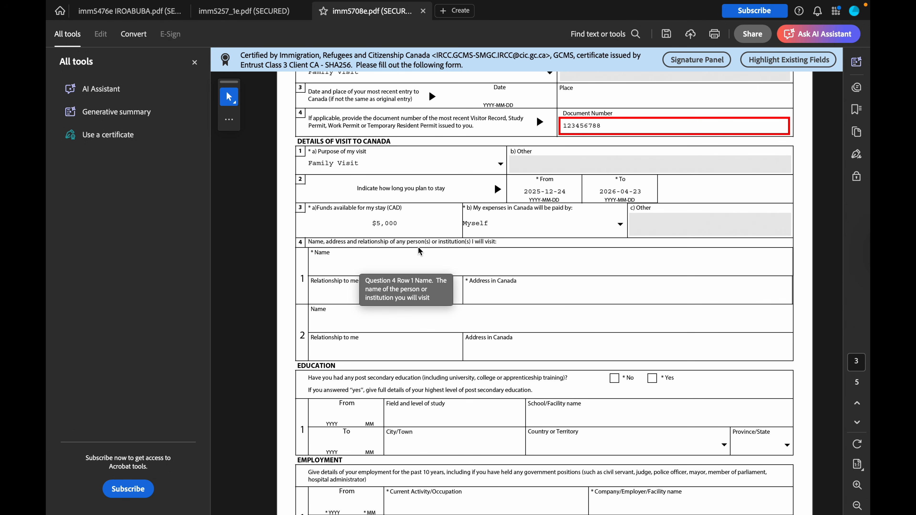
# Enter the first contact's full name and relationship SISTER.
pyautogui.click(411, 258)
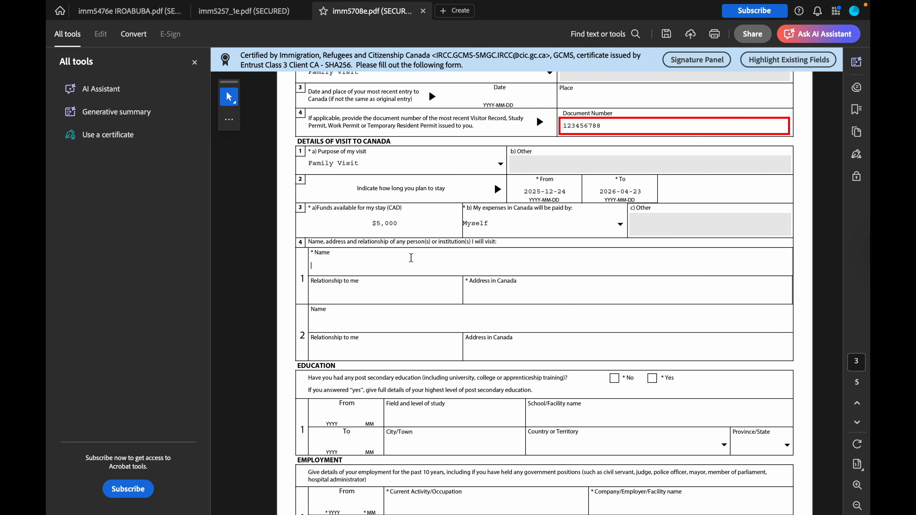
pyautogui.click(359, 283)
pyautogui.write('SISTER')
pyautogui.press('Tab')
# Fill the contact's Address in Canada using the street number copied from the mailing address.
pyautogui.scroll(5, 412, 260)
pyautogui.scroll(6, 412, 257)
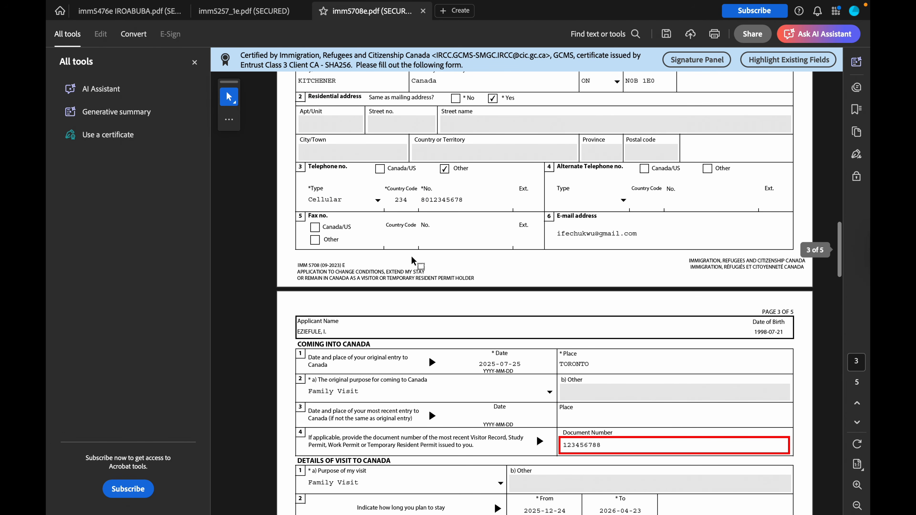
pyautogui.scroll(1, 413, 260)
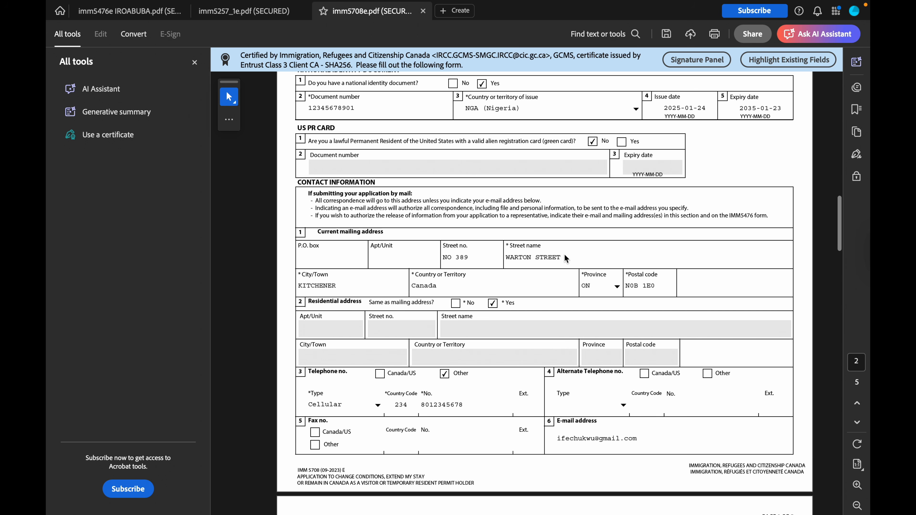
pyautogui.click(474, 256)
pyautogui.hotkey('ctrl', 'c')
pyautogui.scroll(-12, 495, 305)
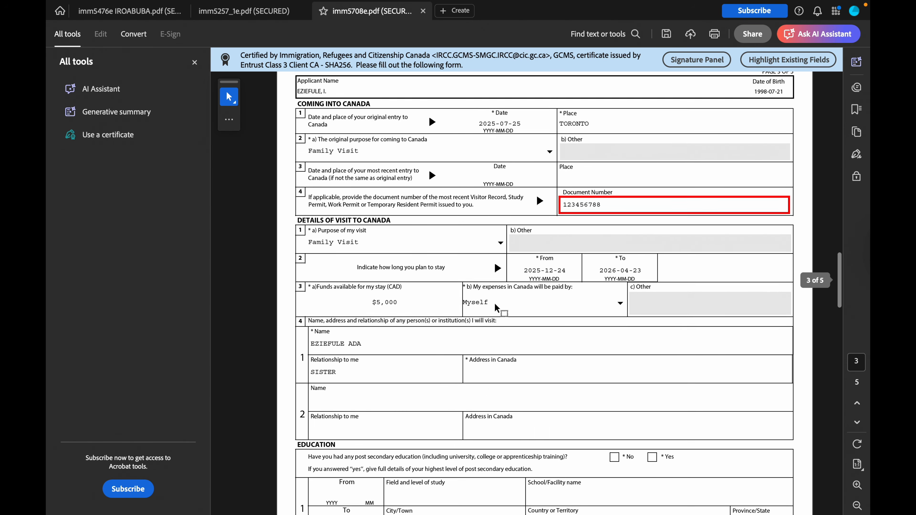
pyautogui.click(520, 273)
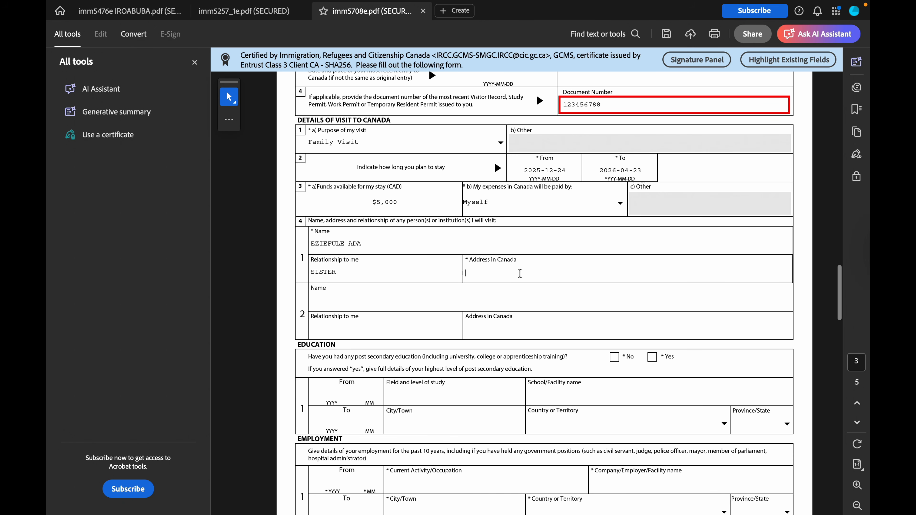
pyautogui.hotkey('ctrl', 'v')
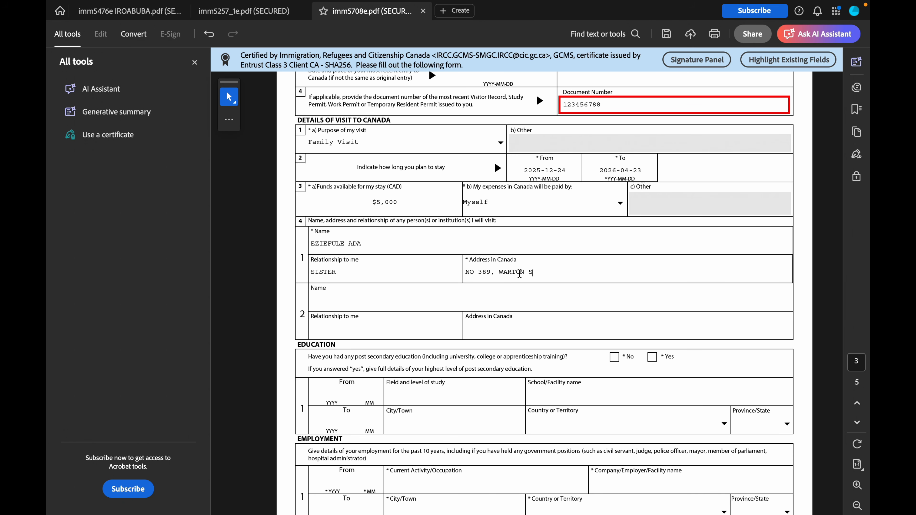
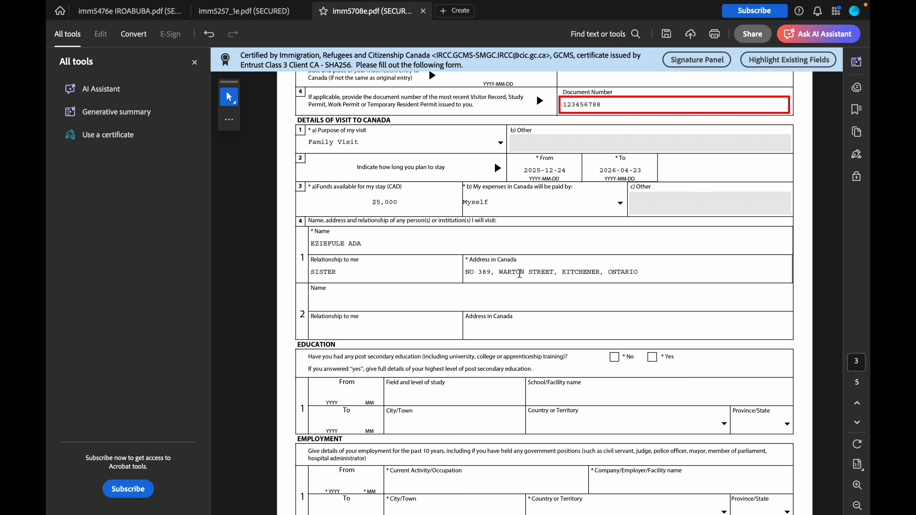
pyautogui.click(356, 301)
pyautogui.scroll(-3, 370, 297)
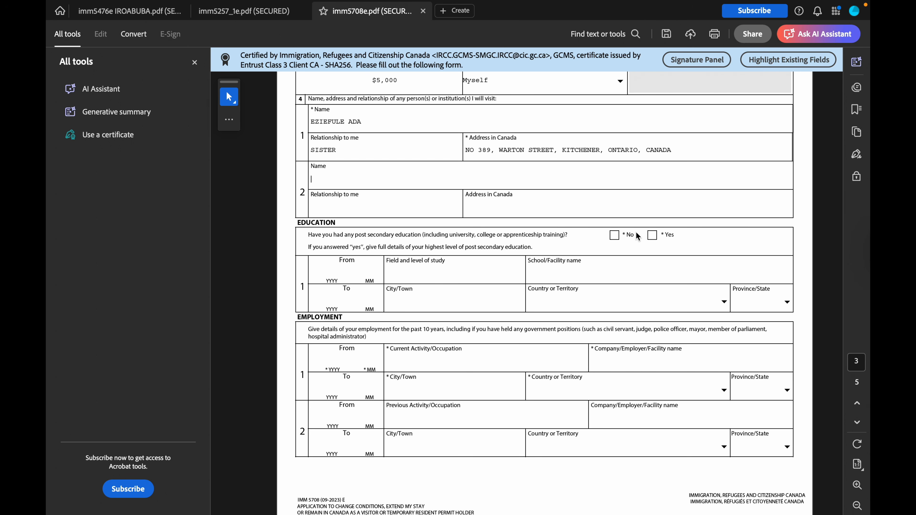
# Answer Yes to post-secondary education: BACHELOR OF ENGINEERING, UNIVERSITY OF LAGOS, 2011-03 to 2015-08, LAGOS.
pyautogui.click(652, 235)
pyautogui.click(326, 274)
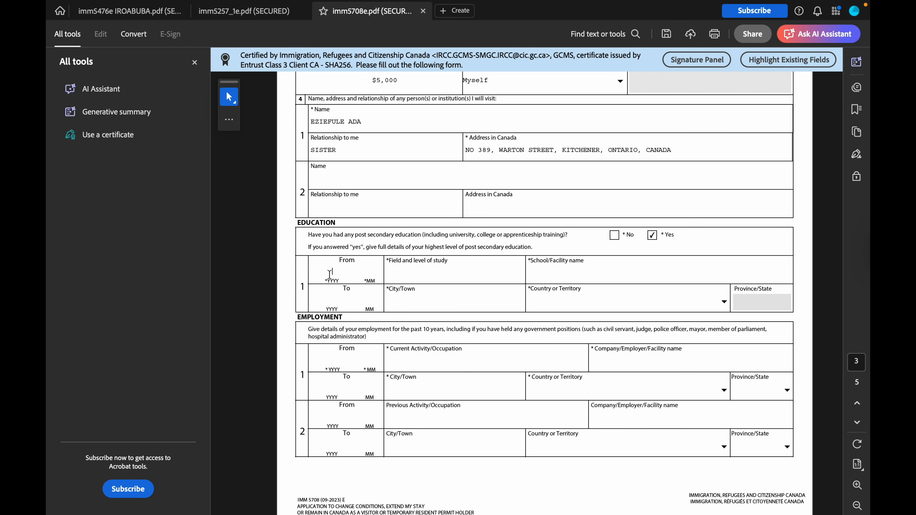
pyautogui.write('2011')
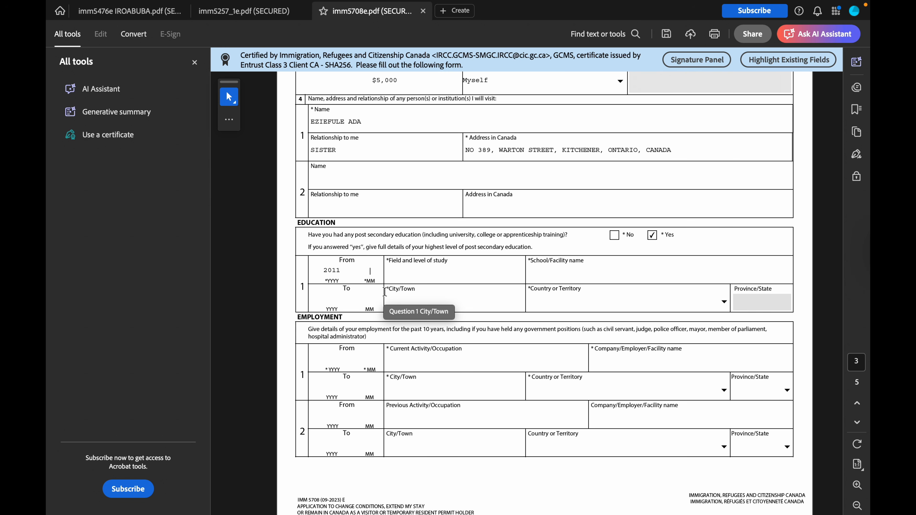
pyautogui.write('03')
pyautogui.click(415, 276)
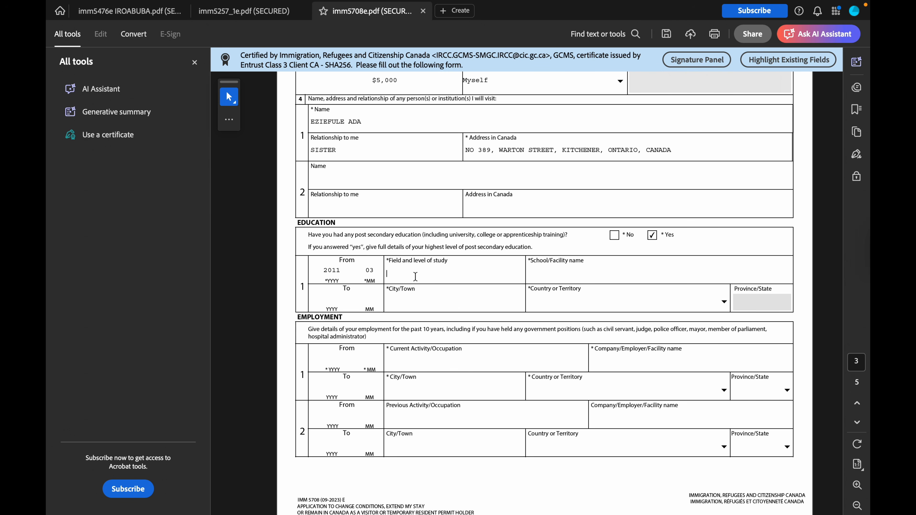
pyautogui.write('BACHELOR OF ENGINEERING')
pyautogui.press('Tab')
pyautogui.write('UNIVER')
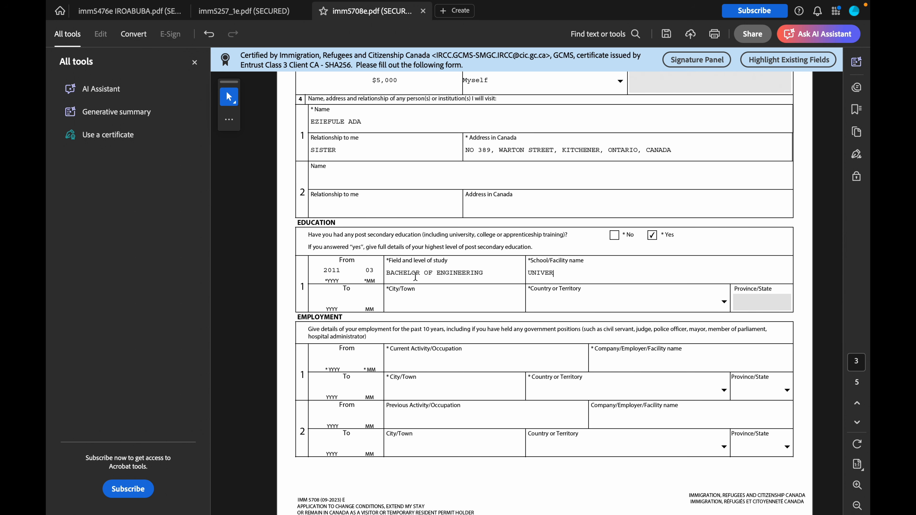
pyautogui.write('SITY OF LAGOS')
pyautogui.click(341, 313)
pyautogui.write('2015')
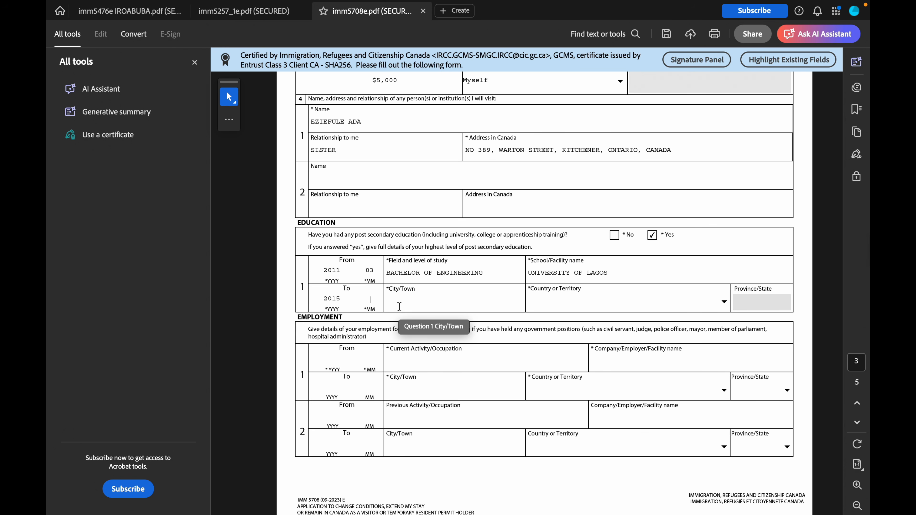
pyautogui.write('08')
pyautogui.write('LAGOS')
pyautogui.press('Tab')
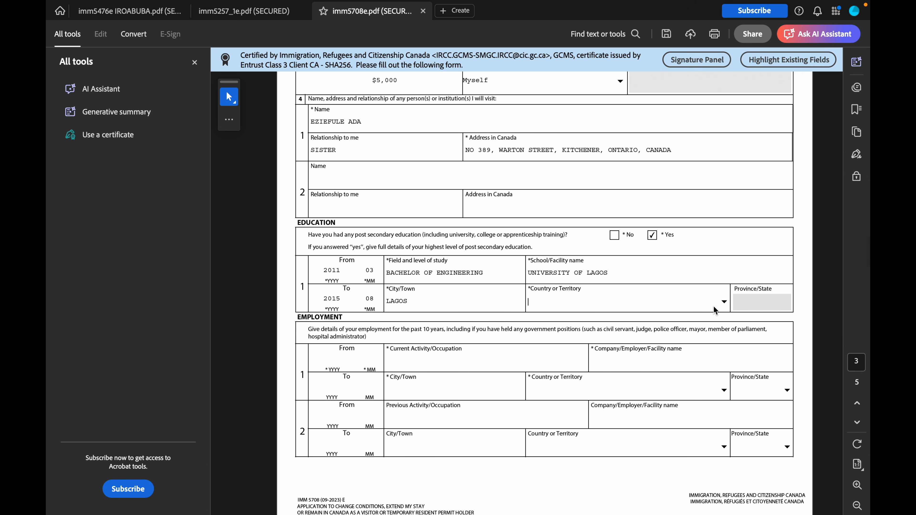
# Set the school's country to Nigeria.
pyautogui.click(724, 302)
pyautogui.press('r')
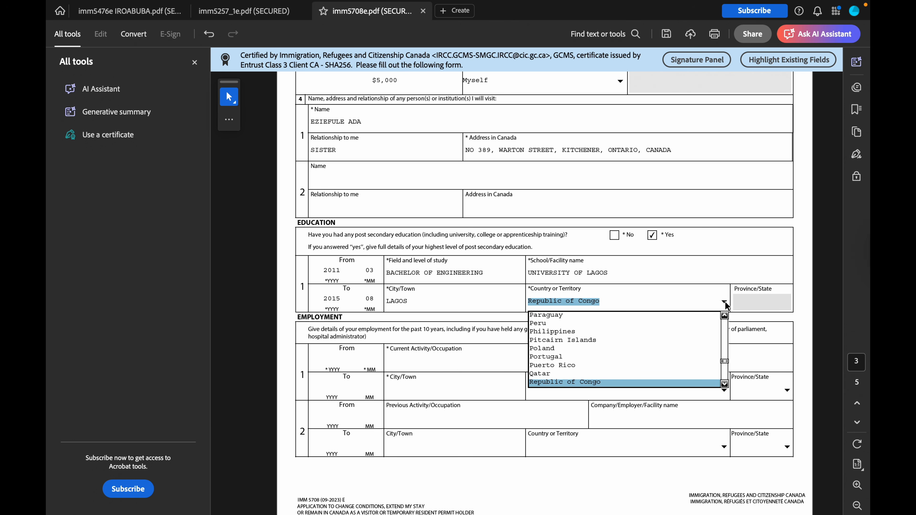
pyautogui.press('Down')
pyautogui.press('Down')
pyautogui.press('Down')
pyautogui.press('Down')
pyautogui.press('Down')
pyautogui.press('Down')
pyautogui.press('Down')
pyautogui.press('Down')
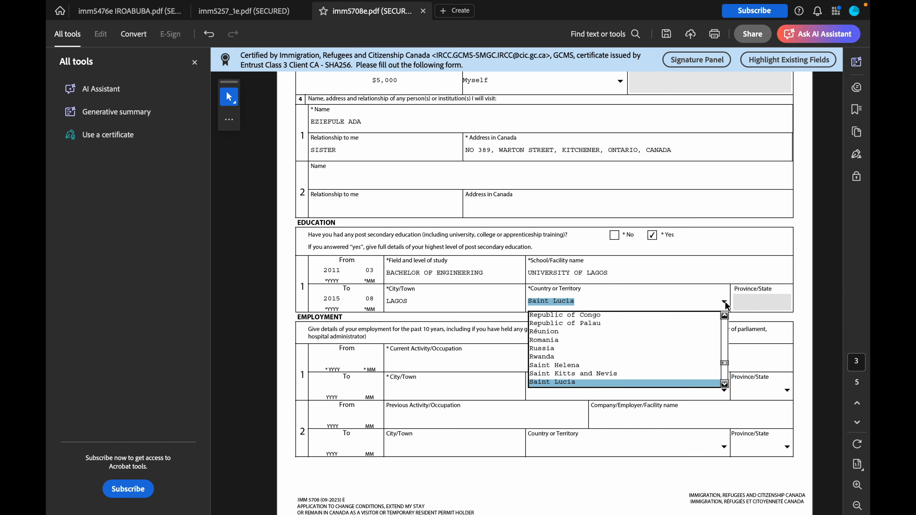
pyautogui.press('Down')
pyautogui.press('Down')
pyautogui.press('Down')
pyautogui.press('Down')
pyautogui.press('Down')
pyautogui.press('Down')
pyautogui.press('b')
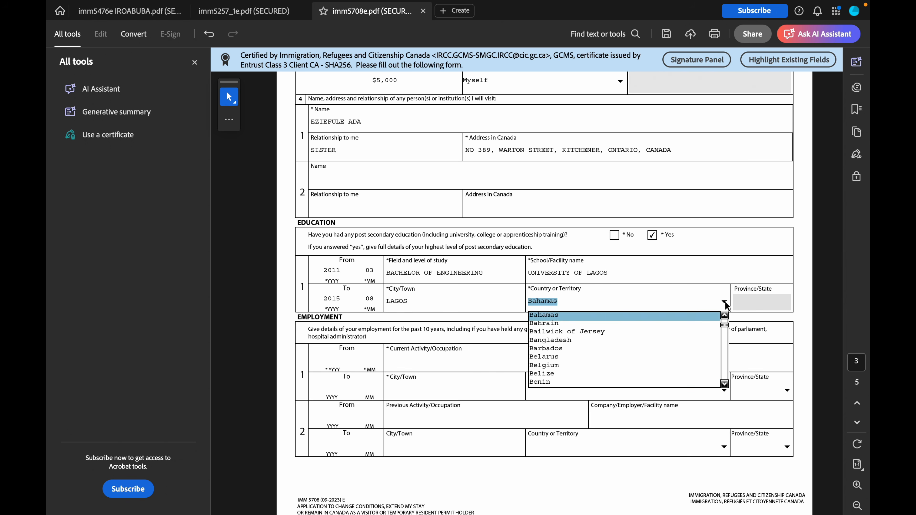
pyautogui.press('n')
pyautogui.press('Down')
pyautogui.press('Down')
pyautogui.press('Down')
pyautogui.press('Down')
pyautogui.press('Down')
pyautogui.press('Down')
pyautogui.press('Down')
pyautogui.press('Down')
pyautogui.press('Down')
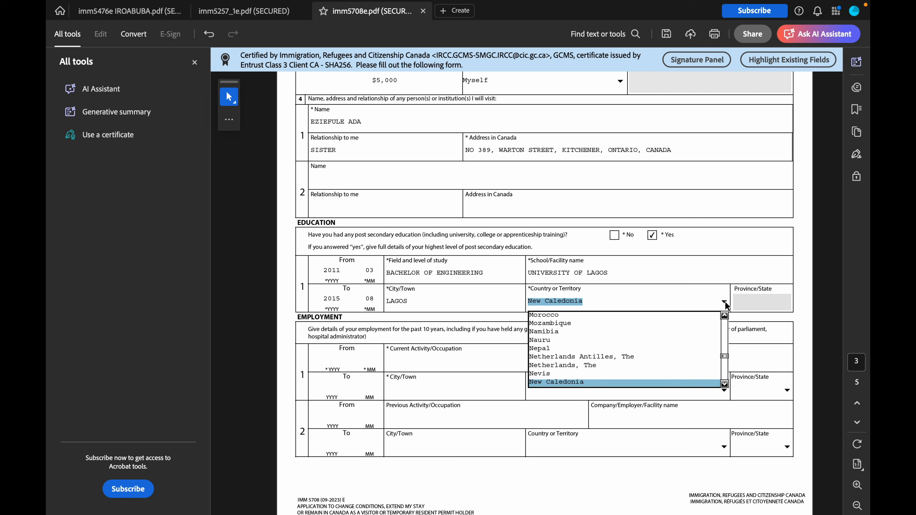
pyautogui.press('Down')
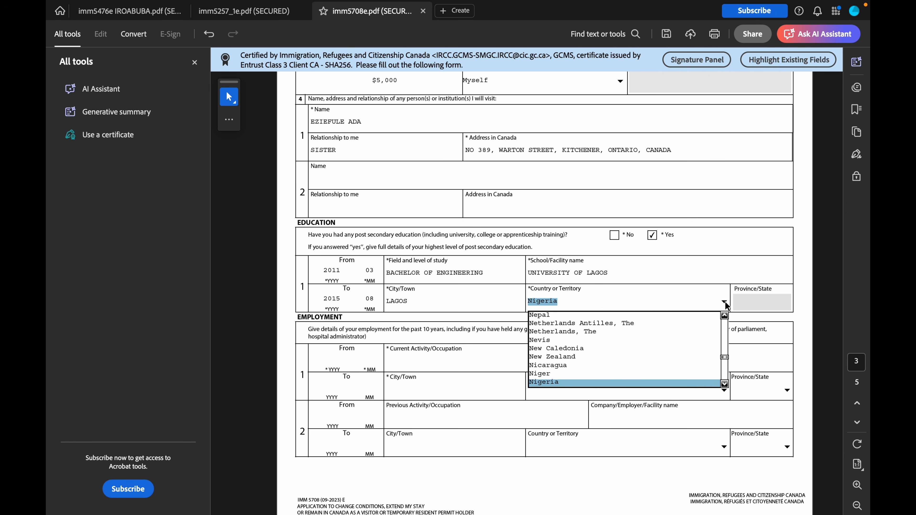
pyautogui.press('Return')
pyautogui.scroll(-1, 686, 379)
pyautogui.scroll(-4, 686, 379)
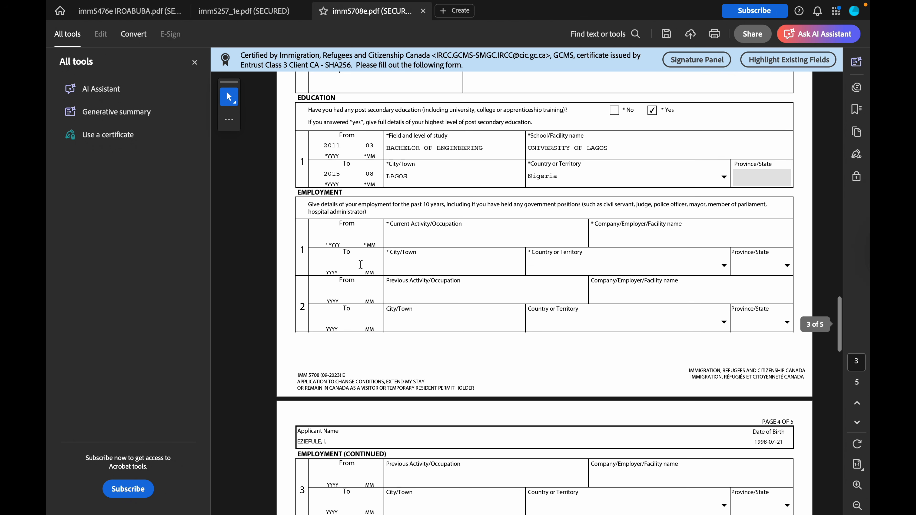
# Enter employment from 2016-06 as DIRECTOR 360 TRAVEL AND TOURS at 360 TRAVEL AND TOURS LIMITED.
pyautogui.click(333, 241)
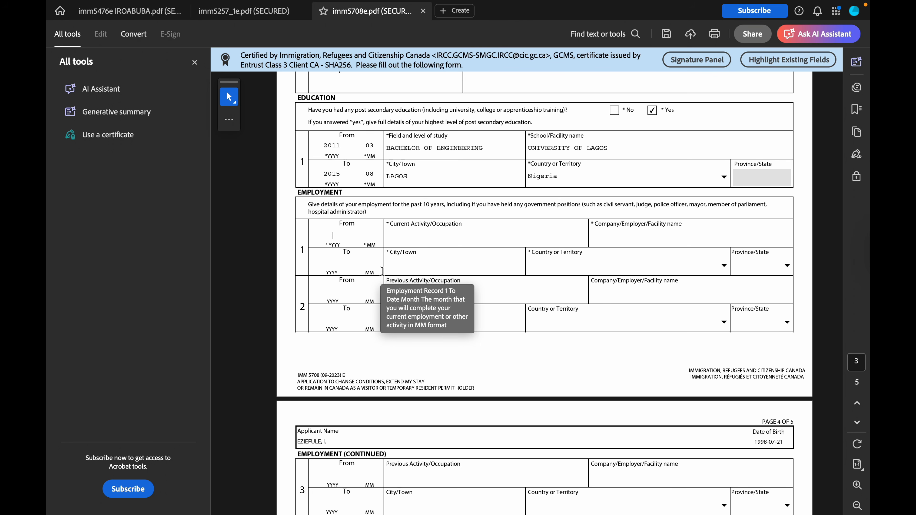
pyautogui.write('2016')
pyautogui.write('0')
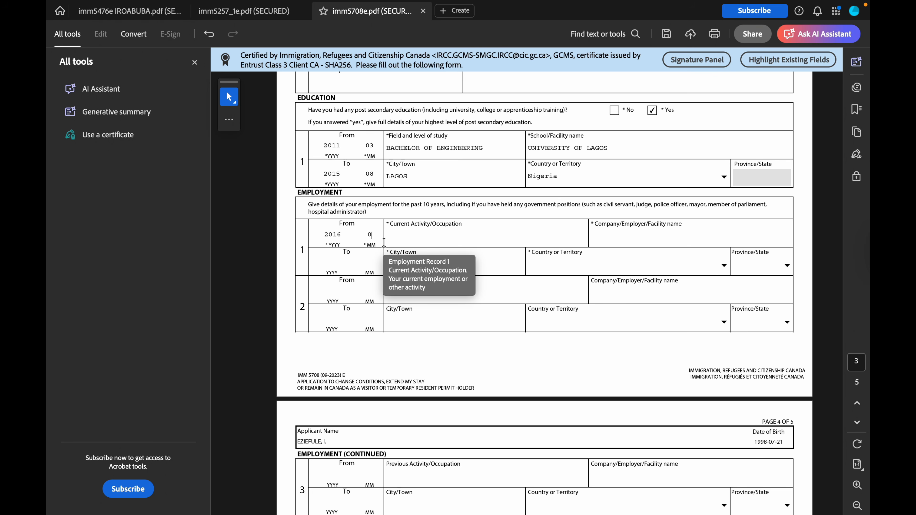
pyautogui.write('6')
pyautogui.click(408, 232)
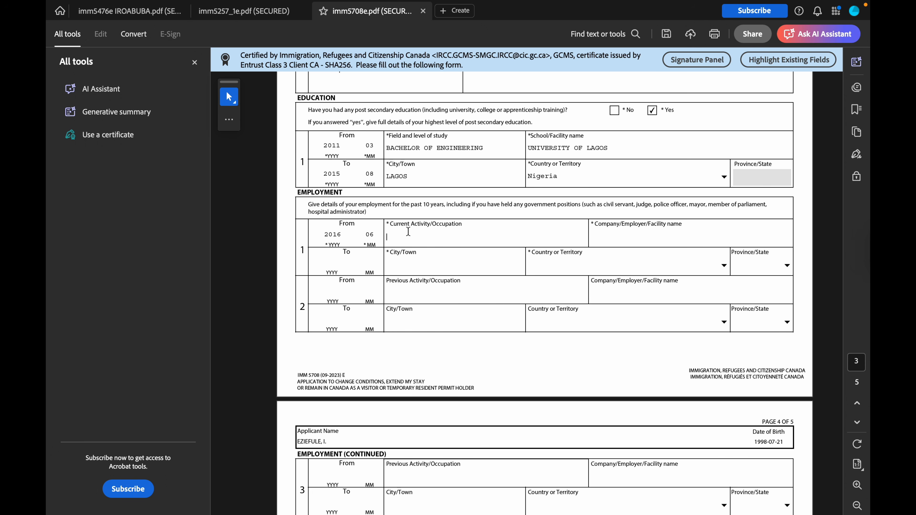
pyautogui.write('DIRECTOPR')
pyautogui.press('BackSpace')
pyautogui.write('R')
pyautogui.write(' 360 TRAVEL AND TOURS')
pyautogui.press('Tab')
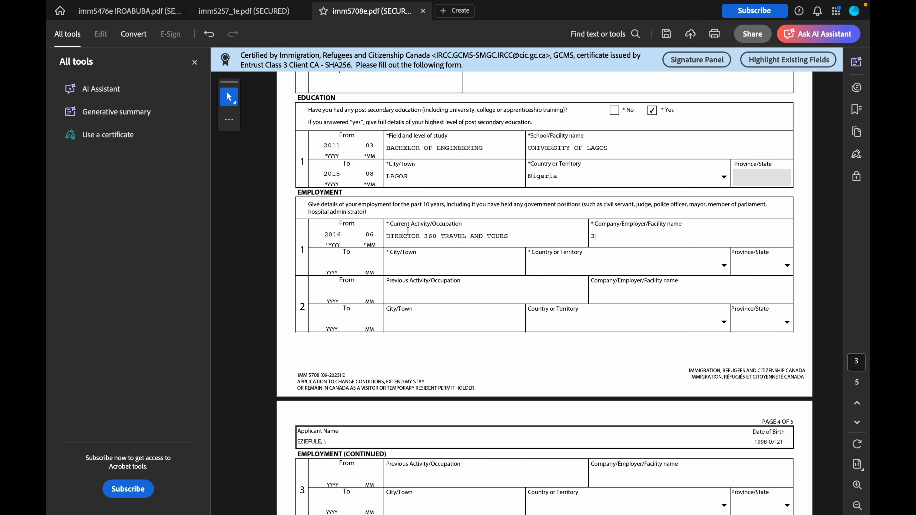
pyautogui.write('360 TRAVEL AND TOURS LIMITED')
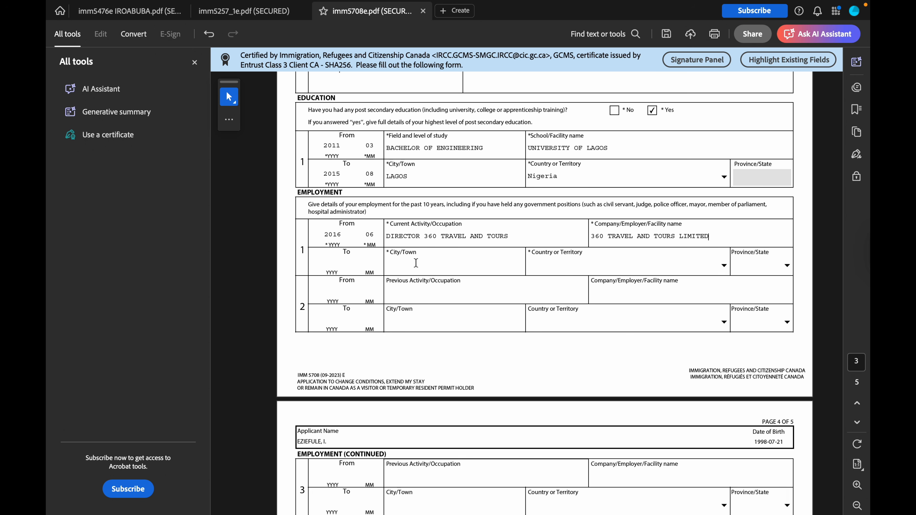
# Enter the job's end date 2025-07 and city LAGOS.
pyautogui.press('Tab')
pyautogui.write('2025')
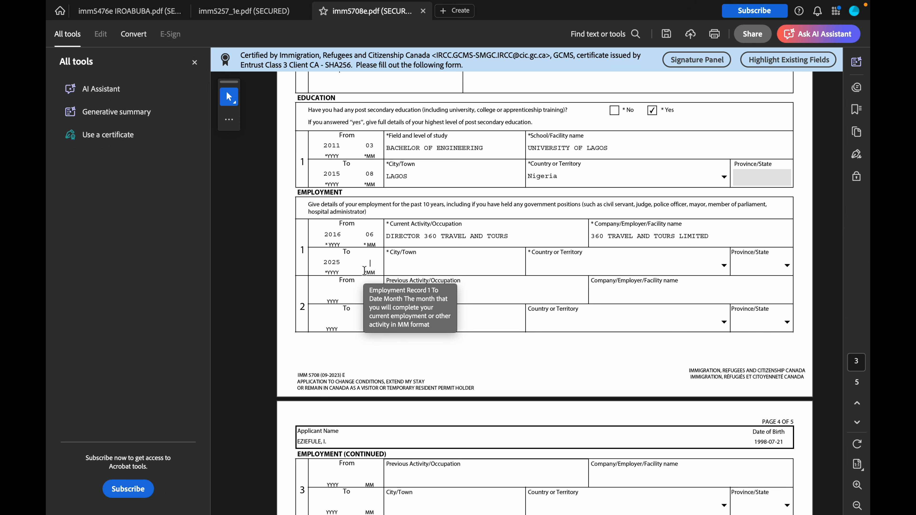
pyautogui.write('07')
pyautogui.click(430, 271)
pyautogui.write('LAGOS')
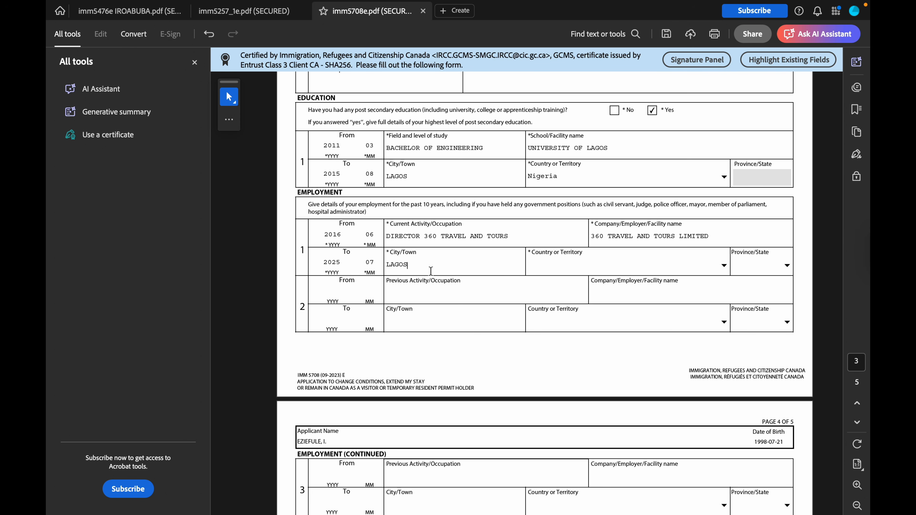
pyautogui.press('Tab')
pyautogui.click(724, 266)
# Set the job's country to Nigeria.
pyautogui.write('nig')
pyautogui.click(560, 281)
pyautogui.scroll(-5, 560, 281)
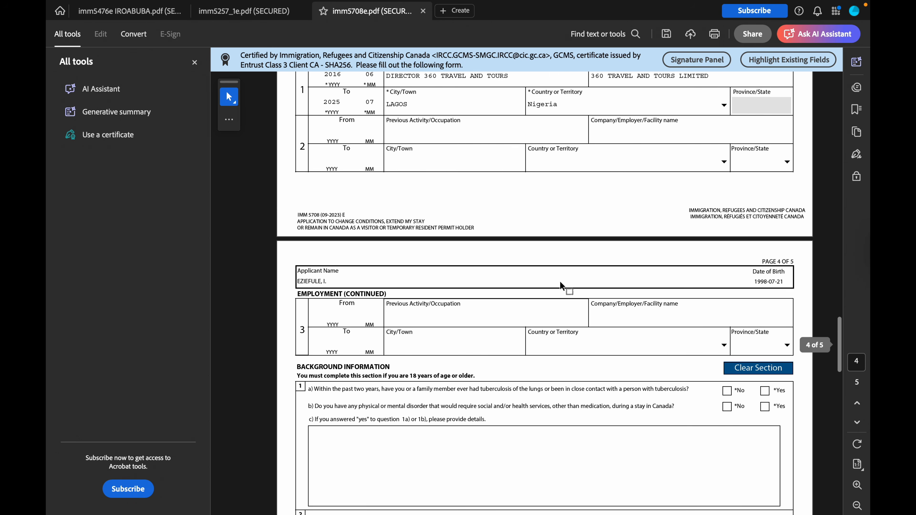
pyautogui.scroll(-2, 559, 281)
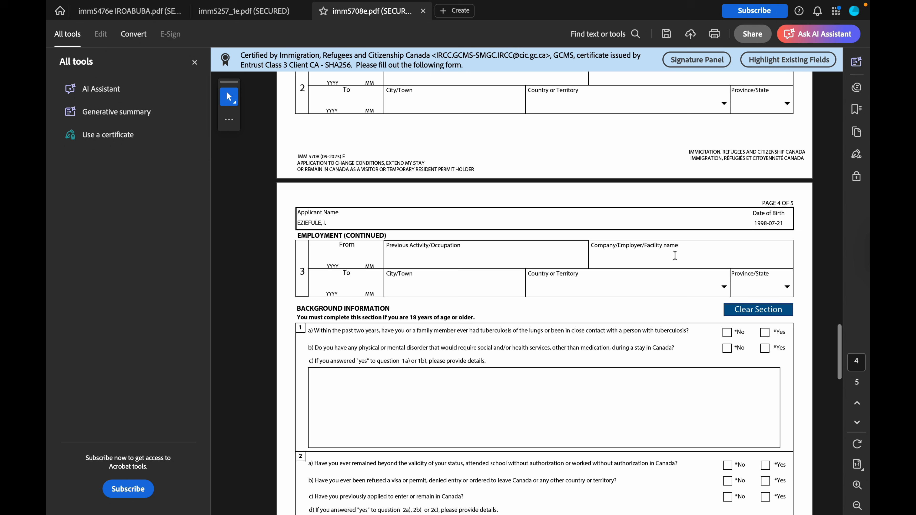
pyautogui.scroll(5, 393, 187)
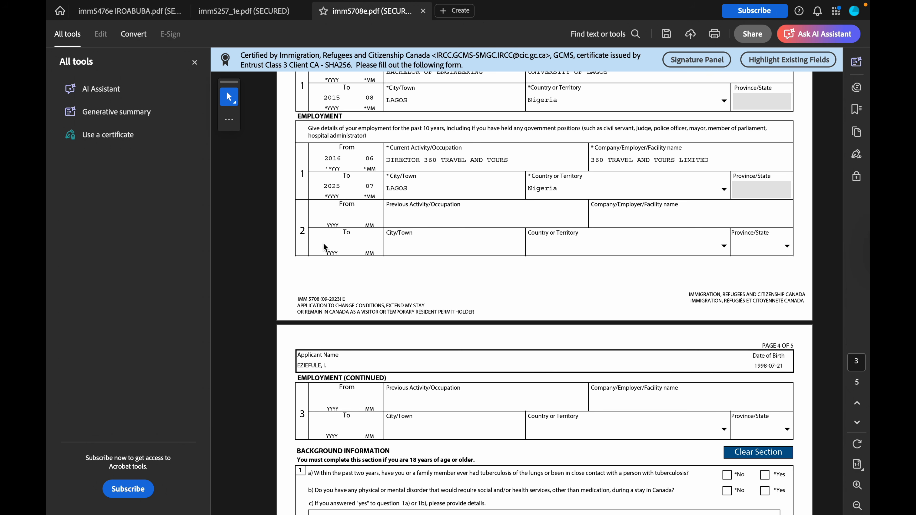
pyautogui.scroll(-2, 388, 381)
pyautogui.scroll(-2, 388, 381)
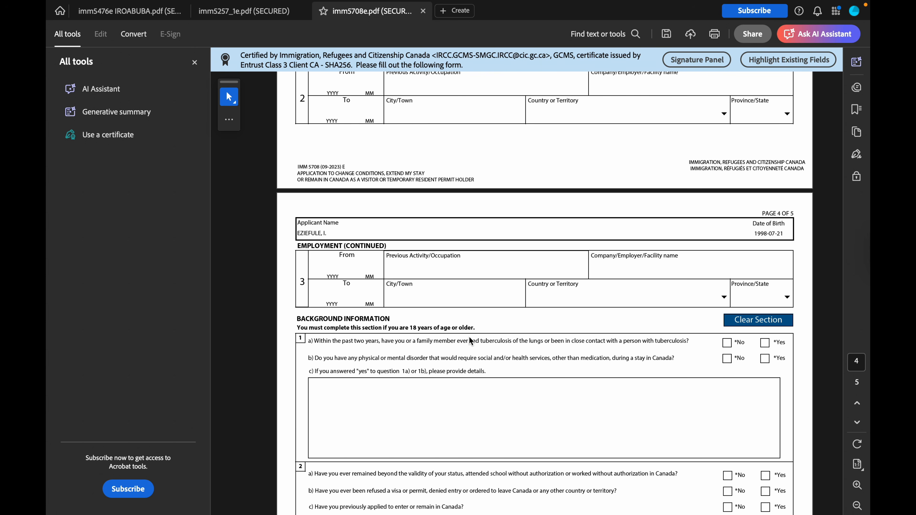
pyautogui.scroll(-1, 469, 337)
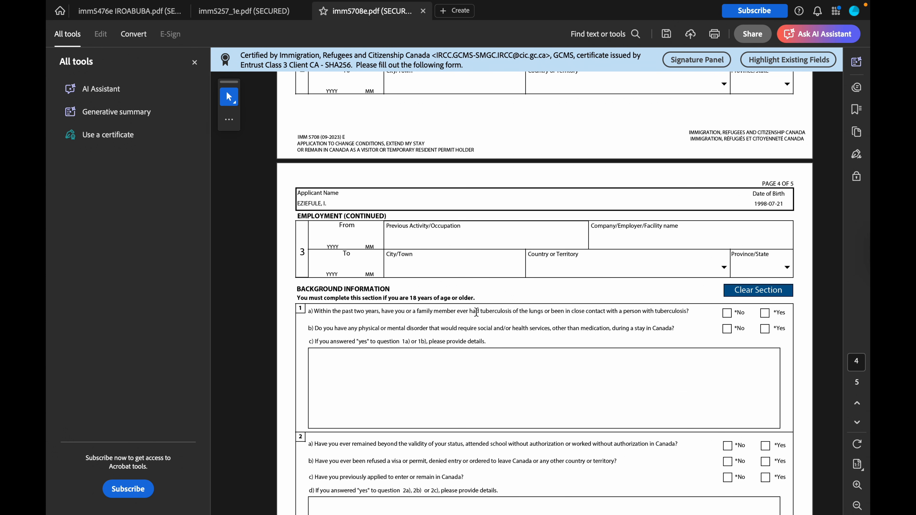
# Answer No to background questions 1a, 1b, 2a, 2b and 2c.
pyautogui.click(726, 313)
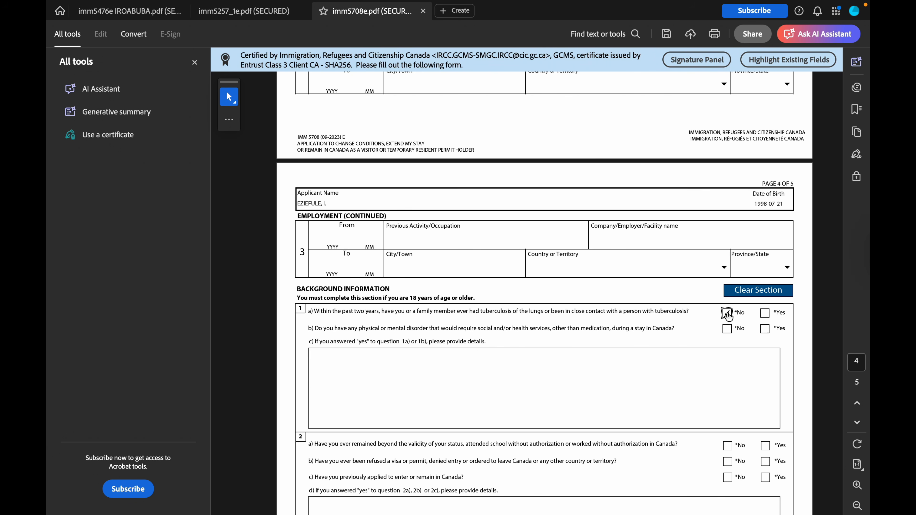
pyautogui.click(726, 329)
pyautogui.scroll(-1, 743, 399)
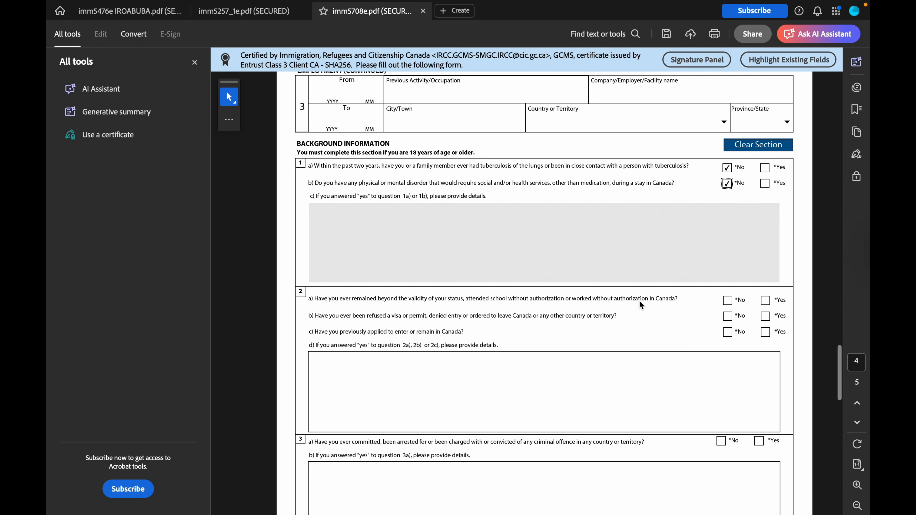
pyautogui.click(726, 300)
pyautogui.click(730, 316)
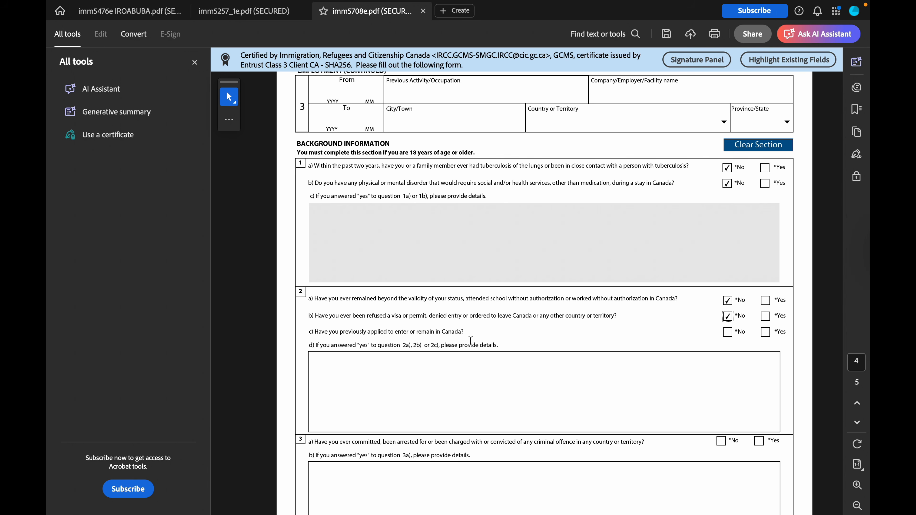
pyautogui.click(728, 334)
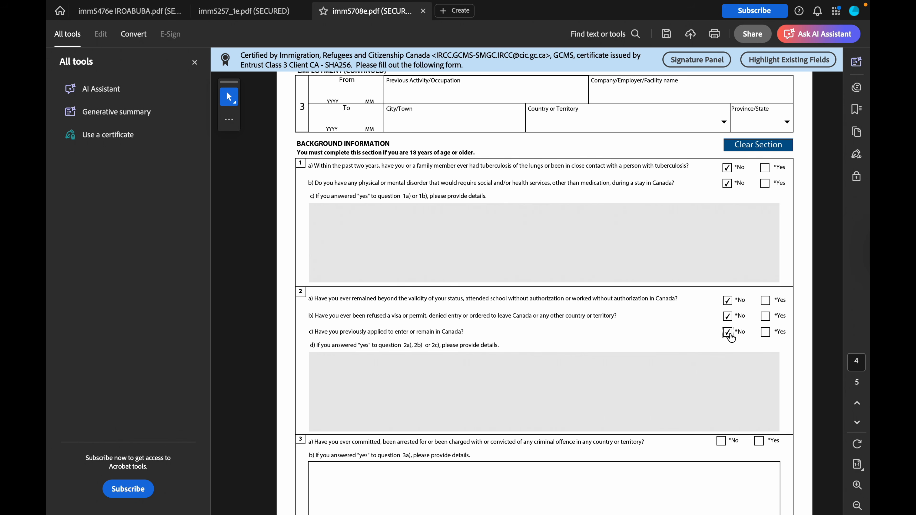
# Answer No to criminal offences question 3a and military service question 4a.
pyautogui.scroll(-4, 674, 391)
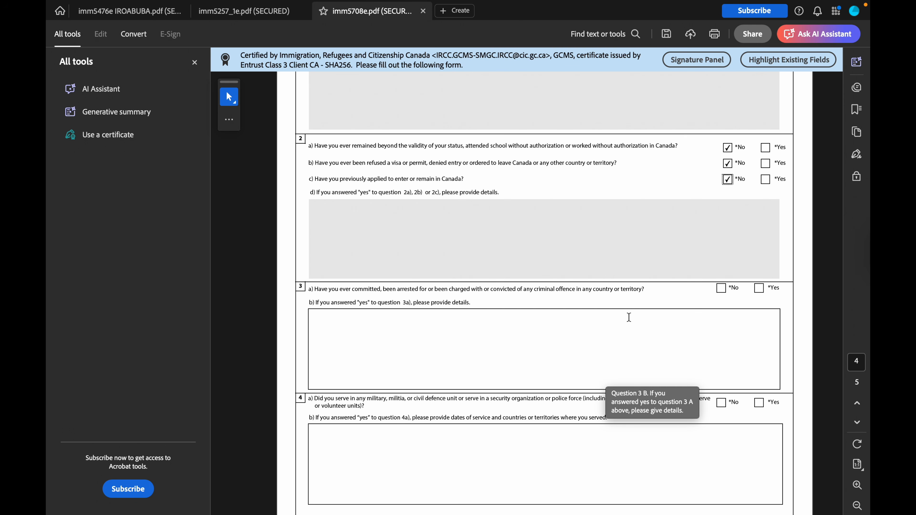
pyautogui.click(720, 288)
pyautogui.scroll(-2, 720, 288)
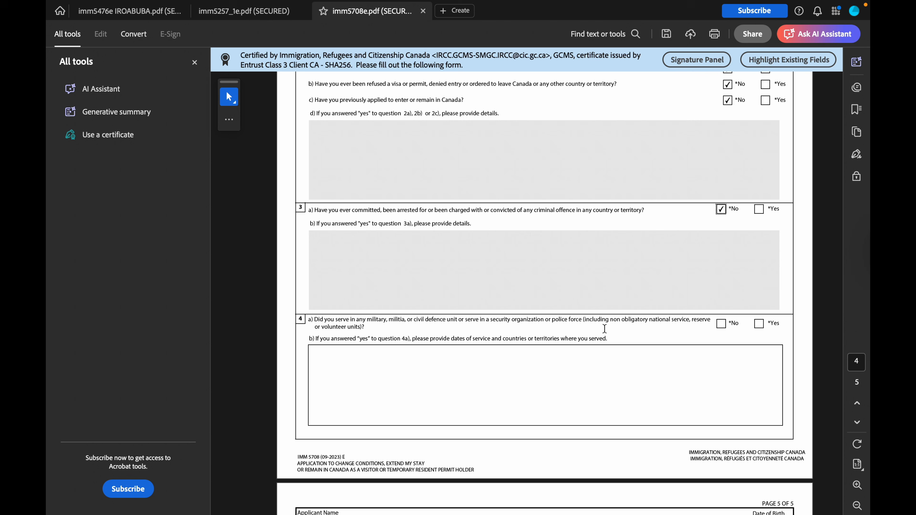
pyautogui.click(722, 324)
pyautogui.scroll(-4, 685, 335)
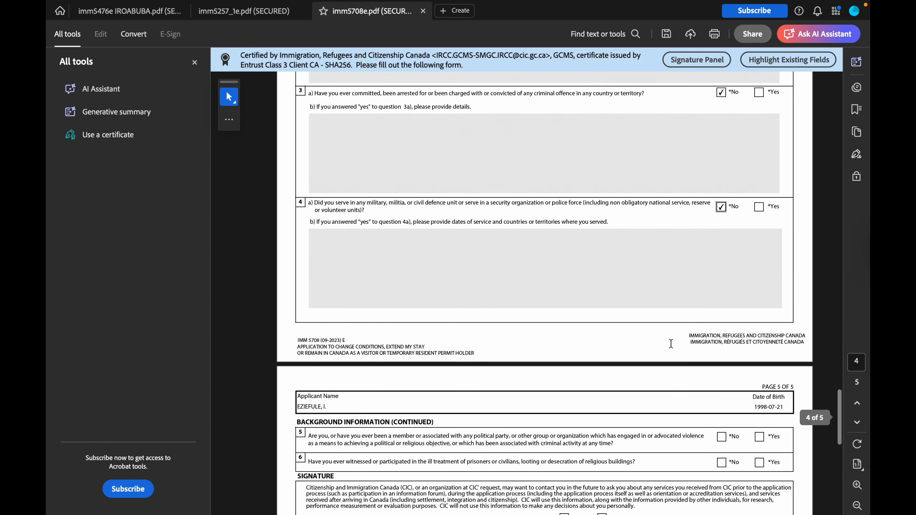
pyautogui.scroll(-1, 670, 346)
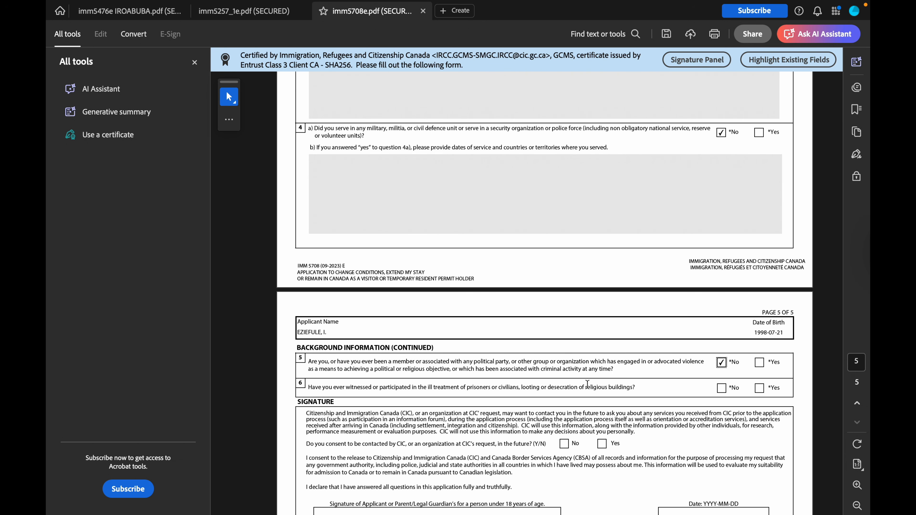
# Answer No to question 6 and Yes to consent to being contacted.
pyautogui.click(722, 388)
pyautogui.scroll(-2, 600, 375)
pyautogui.scroll(-1, 600, 376)
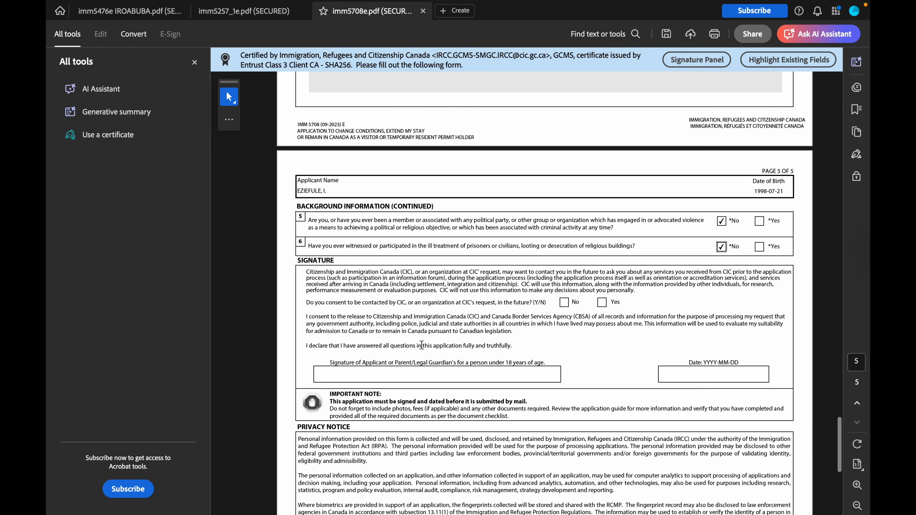
pyautogui.click(604, 303)
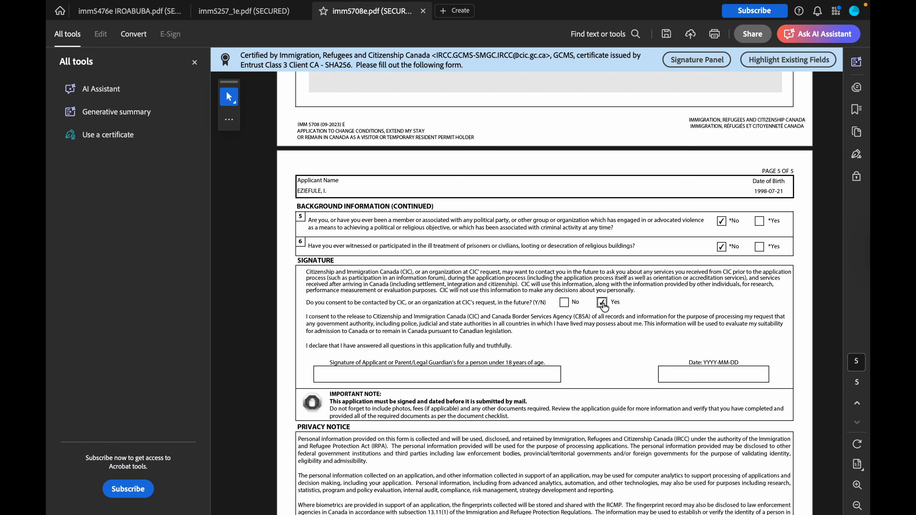
# Sign with the applicant's full name and date the signature 2025-11-10.
pyautogui.click(391, 375)
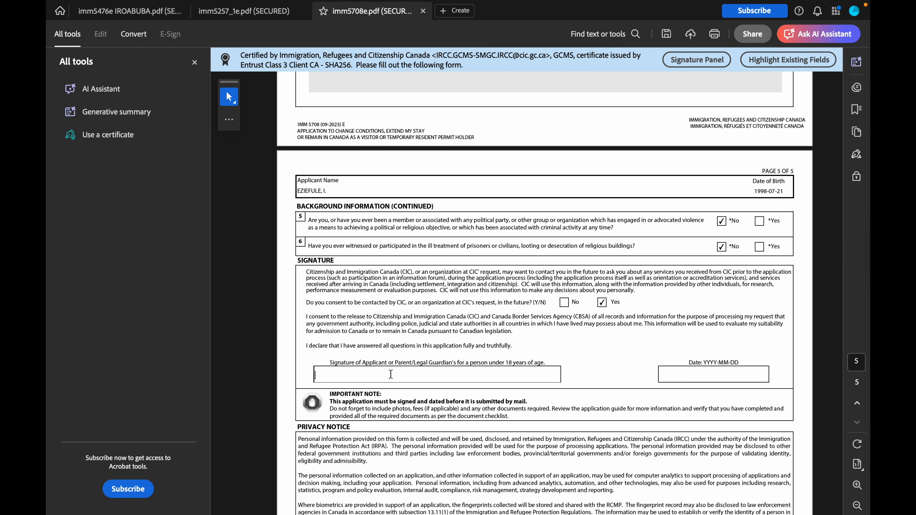
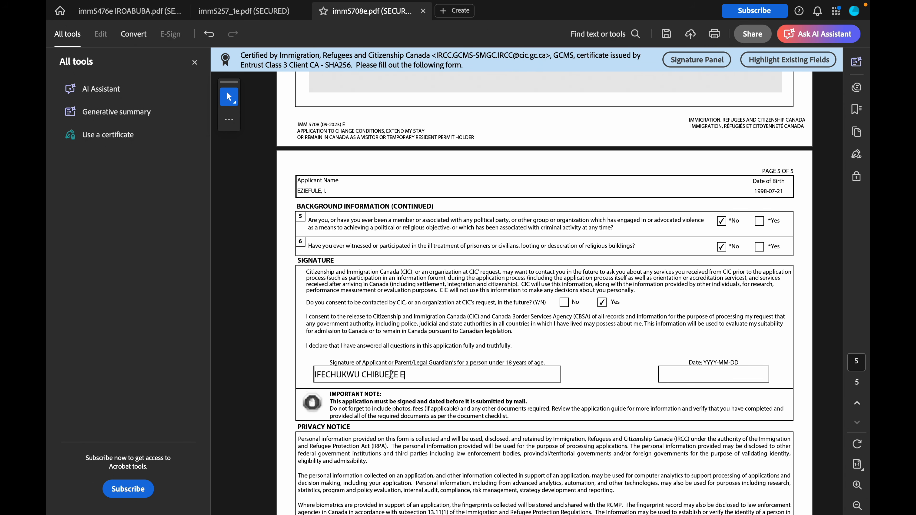
pyautogui.press('Tab')
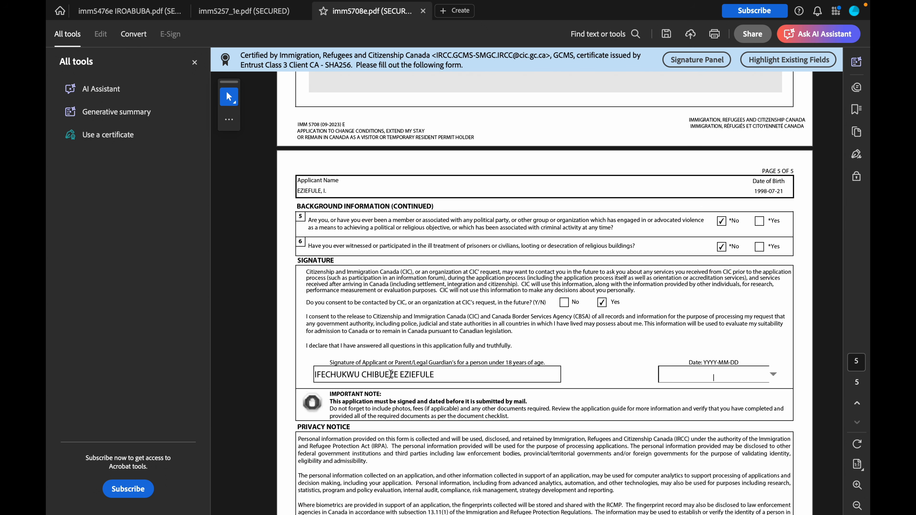
pyautogui.write('2025-11-09')
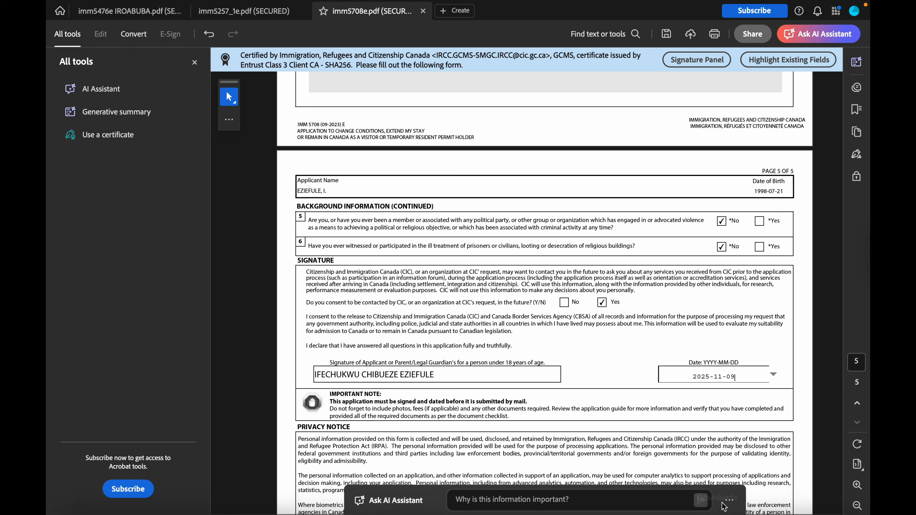
pyautogui.press('BackSpace')
pyautogui.press('BackSpace')
pyautogui.write('10')
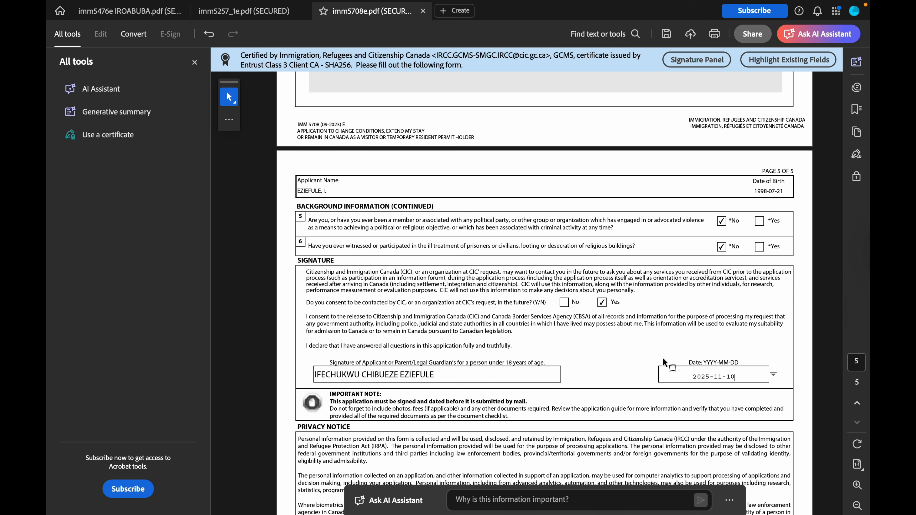
pyautogui.click(652, 350)
pyautogui.scroll(-5, 655, 431)
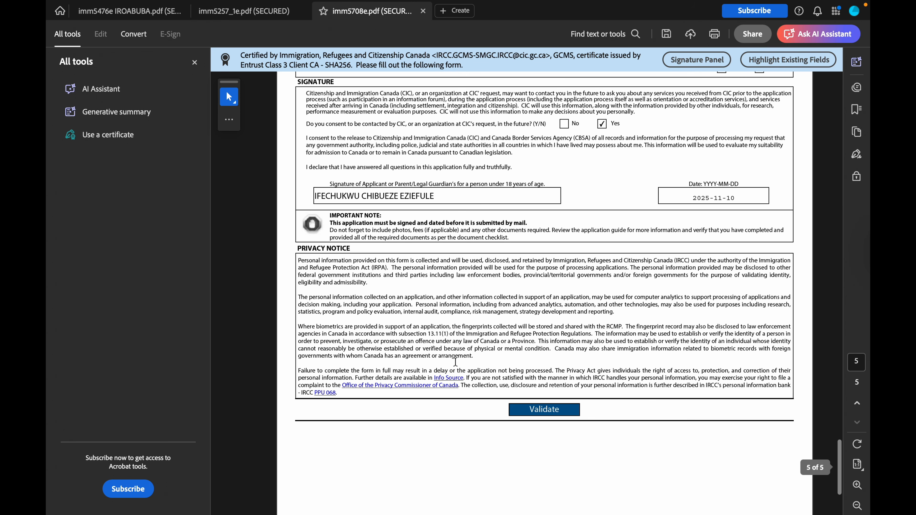
# Validate the form, dismiss both document number format warnings, and switch to Chrome.
pyautogui.click(548, 415)
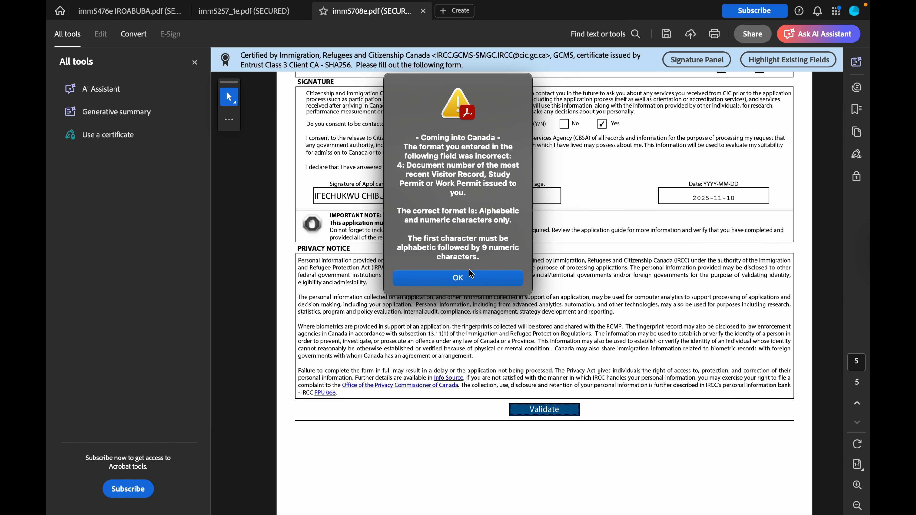
pyautogui.click(470, 277)
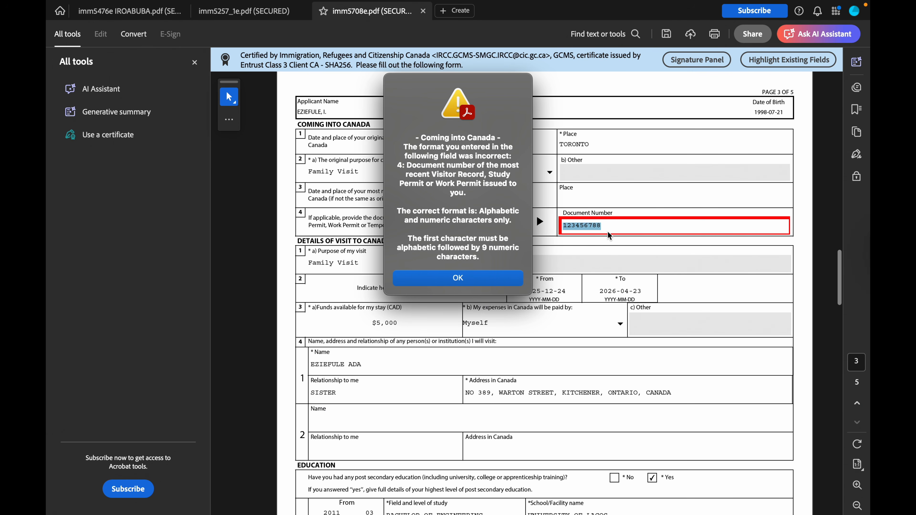
pyautogui.click(505, 282)
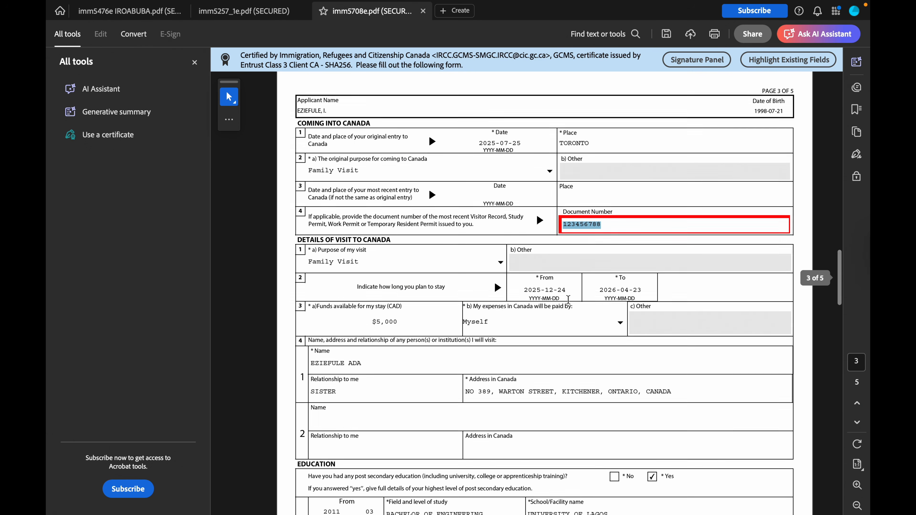
pyautogui.scroll(-20, 573, 302)
pyautogui.scroll(1, 572, 302)
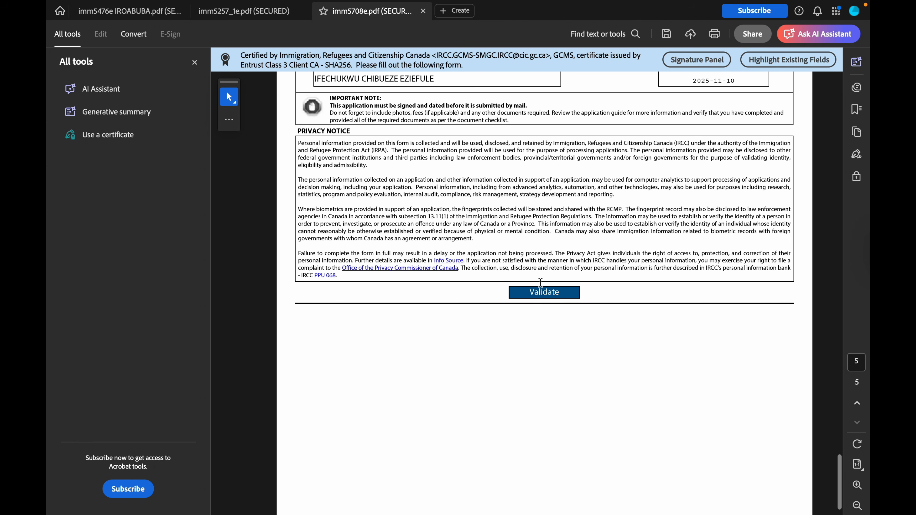
pyautogui.scroll(20, 504, 233)
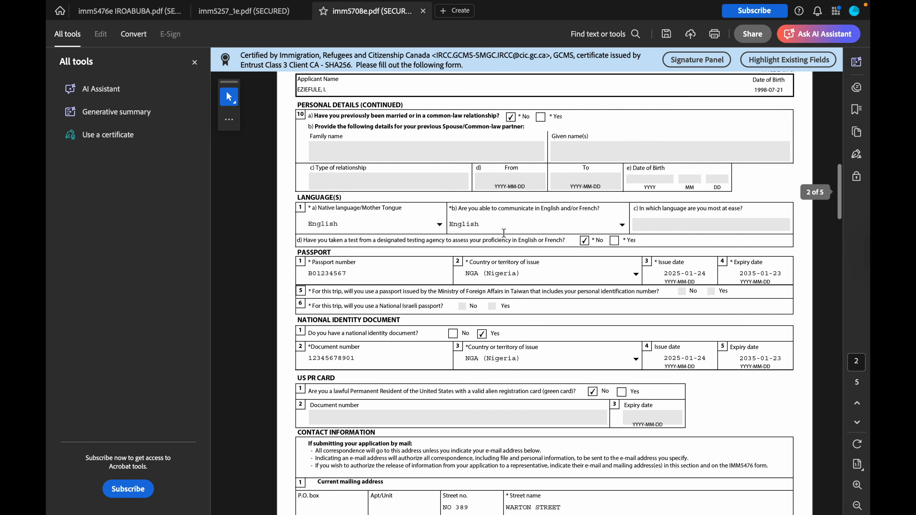
pyautogui.hotkey('ctrl', 'Right')
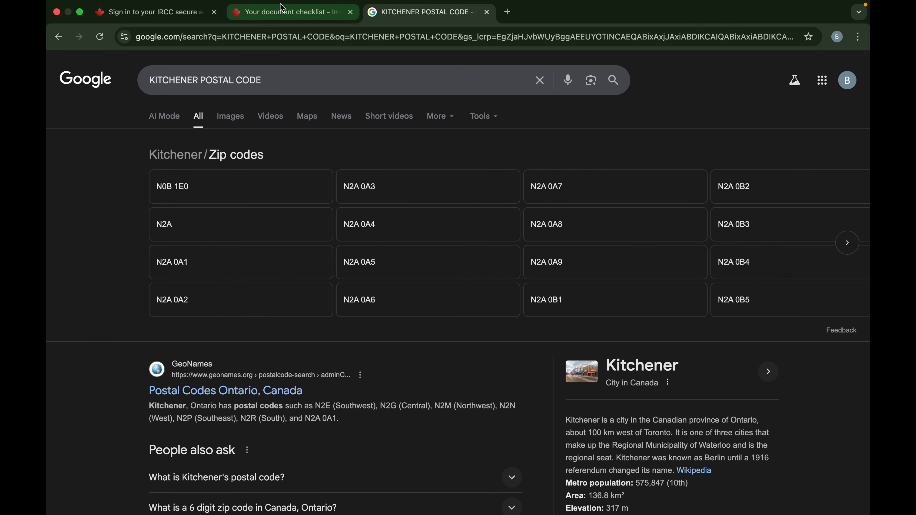
# Check the IRCC online document checklist, keep the session alive, and return to Acrobat.
pyautogui.click(283, 8)
pyautogui.click(520, 328)
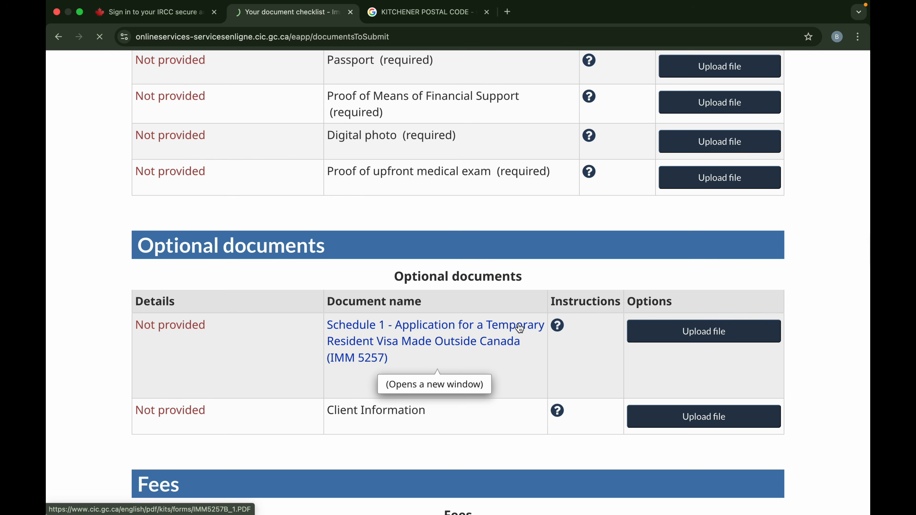
pyautogui.scroll(10, 675, 327)
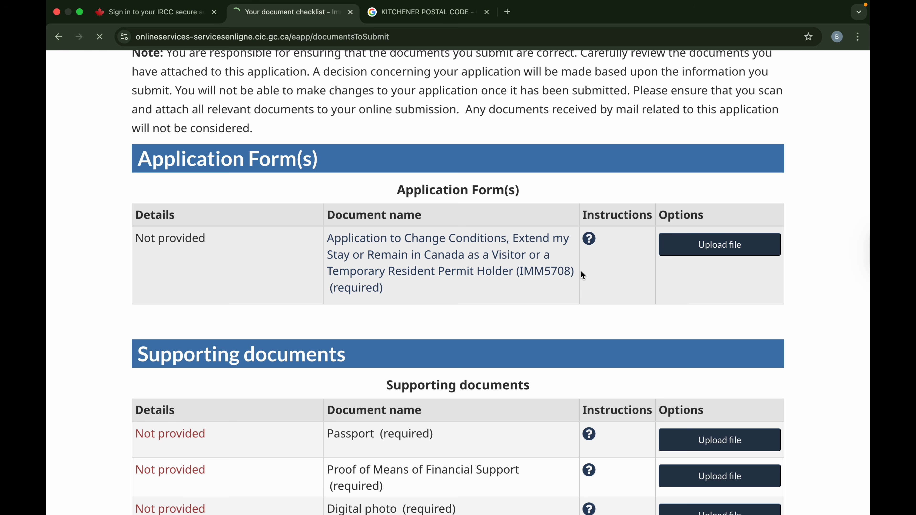
pyautogui.scroll(2, 703, 274)
pyautogui.hotkey('ctrl', 'Left')
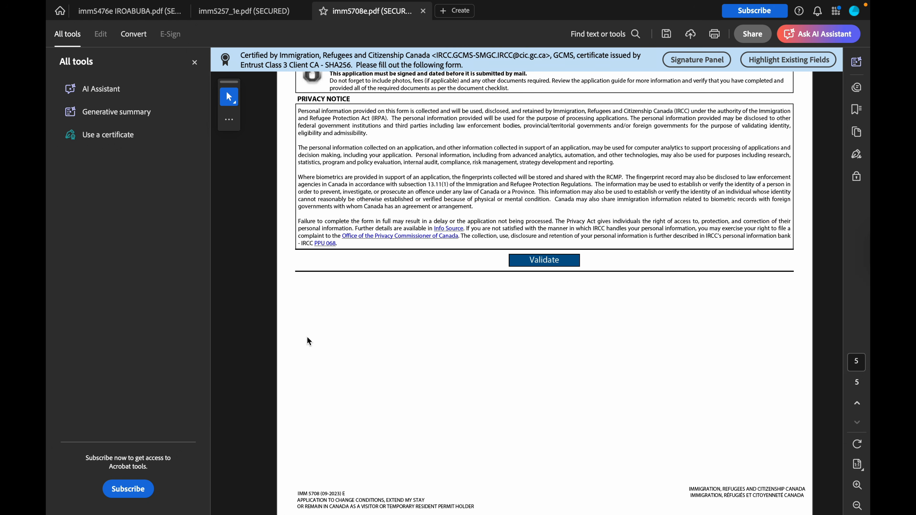
# Switch to the imm5257_1e.pdf tab to bring up the Schedule 1 form.
pyautogui.scroll(9, 330, 327)
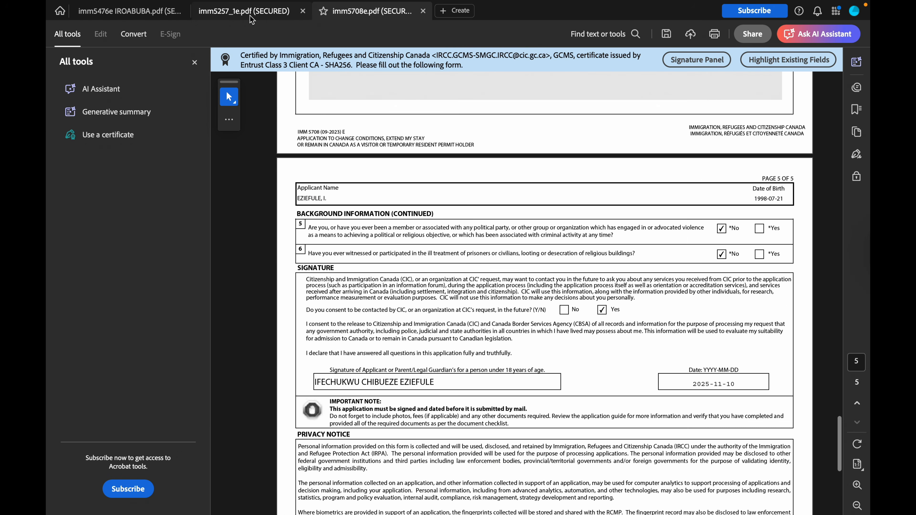
pyautogui.click(252, 17)
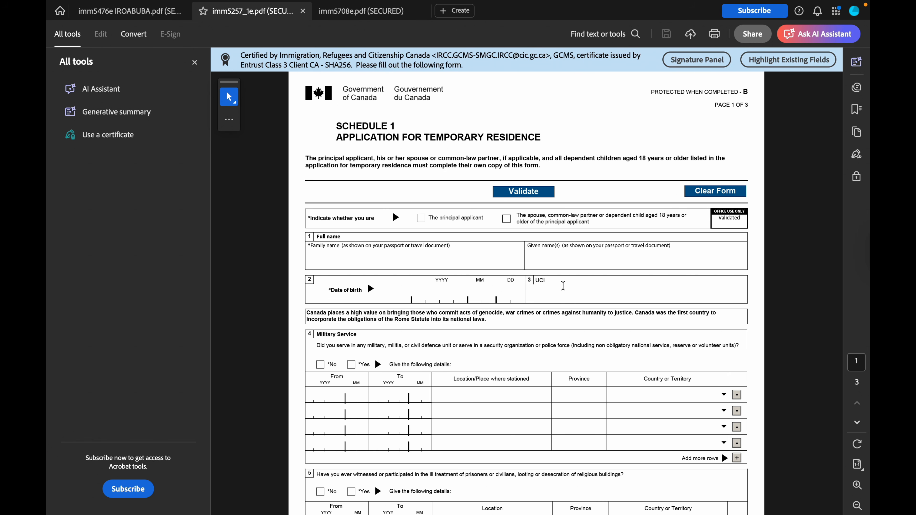
# Mark the principal applicant and enter the applicant's family name, given names, UCI and date of birth.
pyautogui.click(423, 220)
pyautogui.click(351, 261)
pyautogui.click(539, 256)
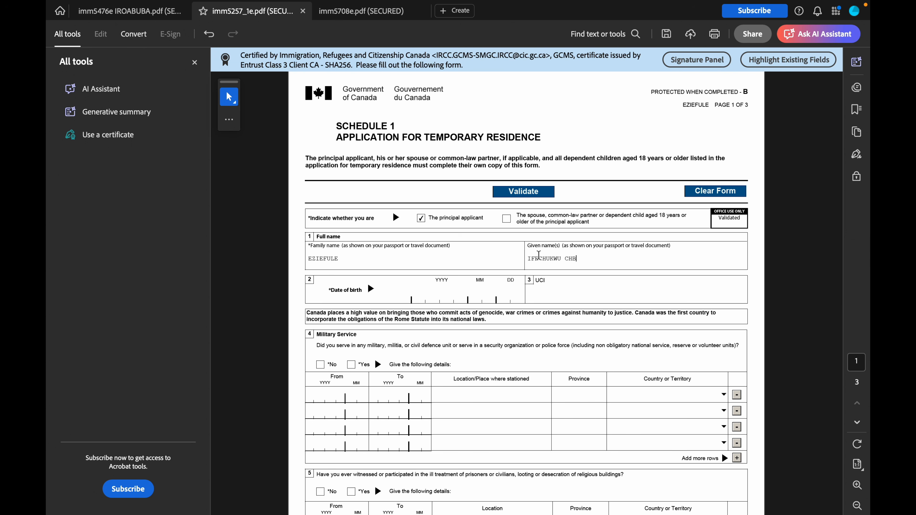
pyautogui.click(555, 301)
pyautogui.click(425, 293)
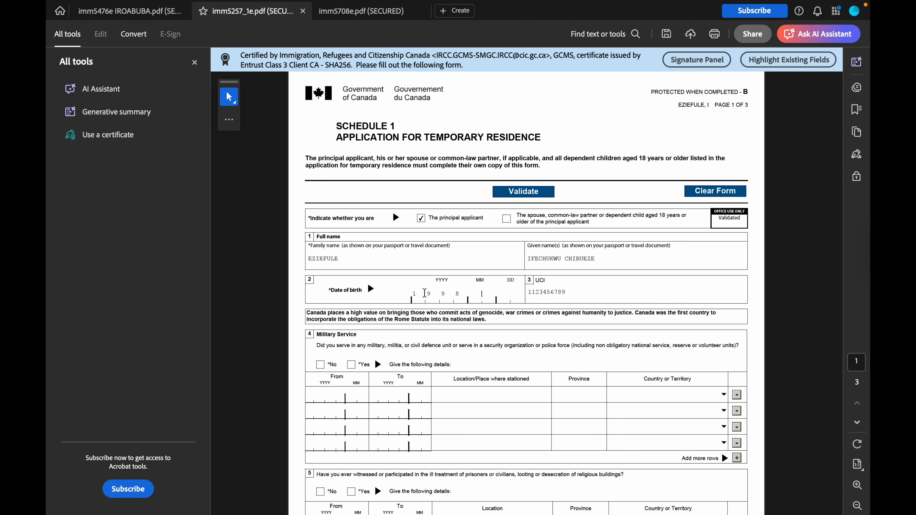
pyautogui.scroll(-2, 440, 356)
pyautogui.scroll(-1, 440, 356)
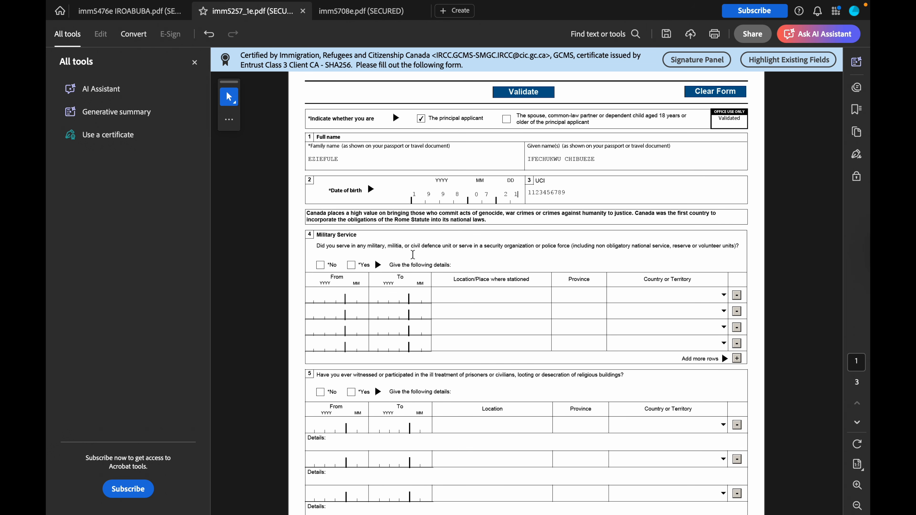
# Tick No for military service, ill treatment, organization membership and government positions.
pyautogui.click(320, 266)
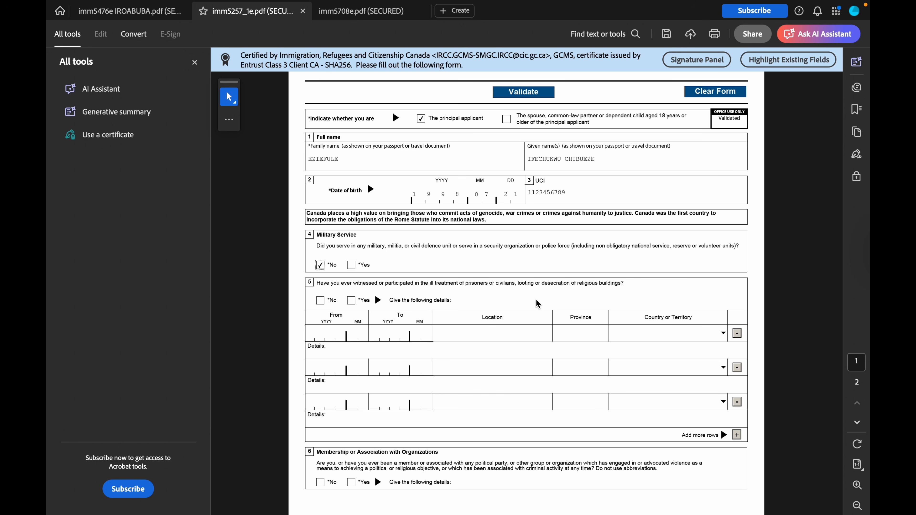
pyautogui.click(322, 303)
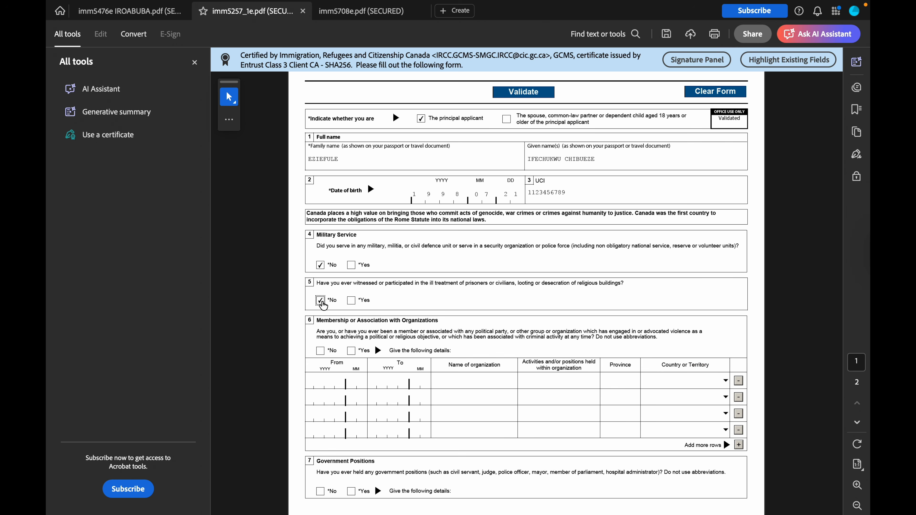
pyautogui.scroll(-2, 323, 305)
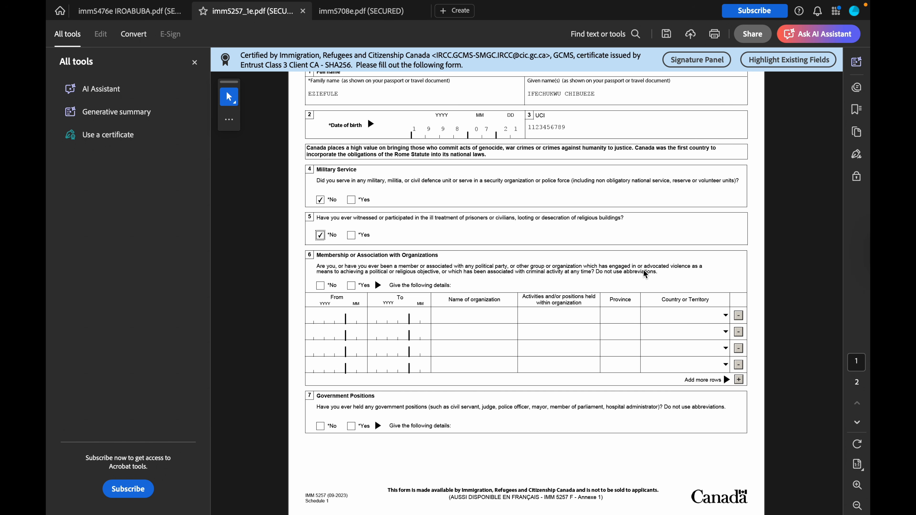
pyautogui.click(320, 286)
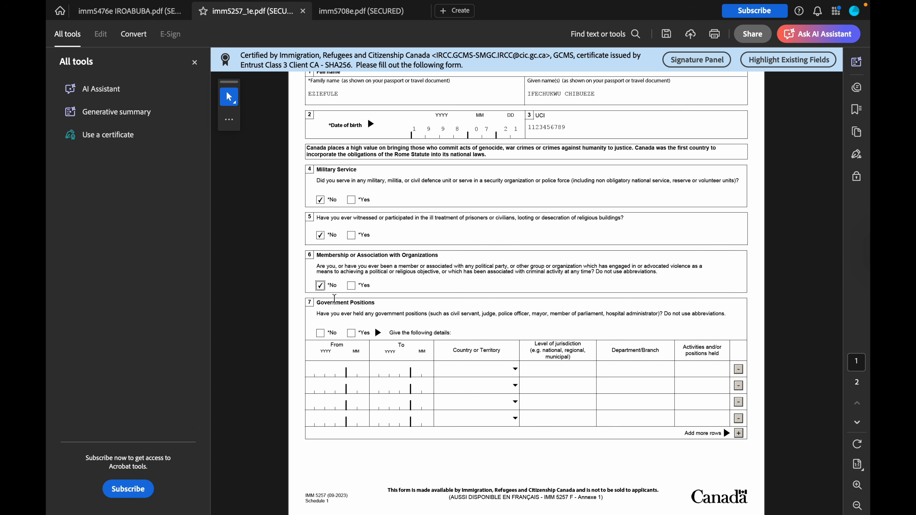
pyautogui.click(321, 333)
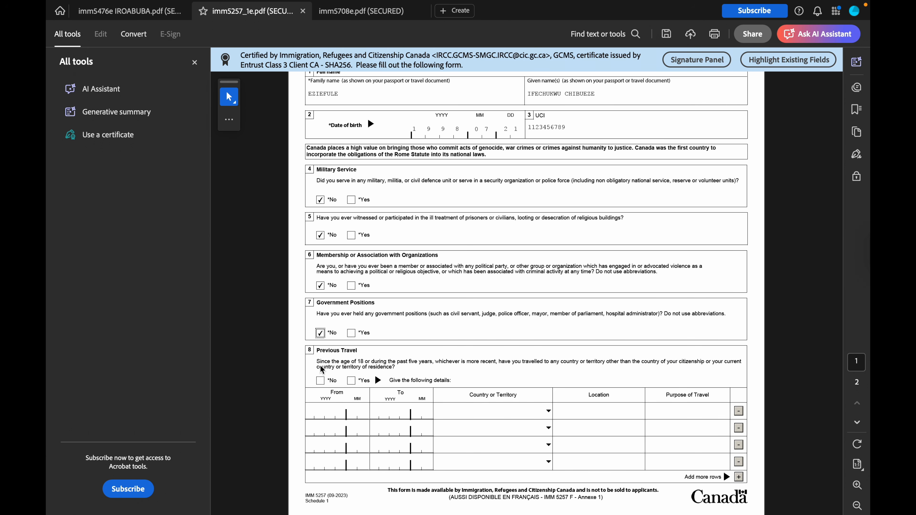
pyautogui.scroll(-1, 320, 365)
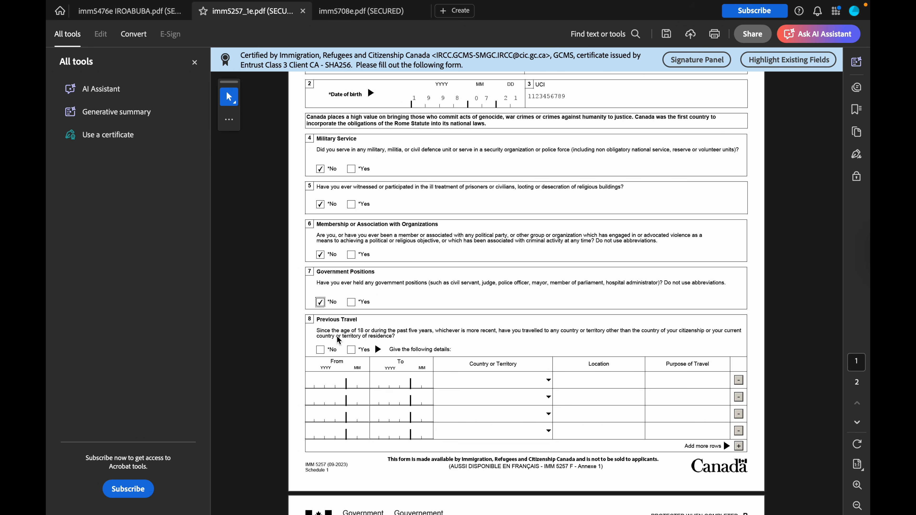
# Answer Yes to previous travel and enter trip dates 2025-06 to 2025-06.
pyautogui.click(352, 350)
pyautogui.click(328, 377)
pyautogui.write('20')
pyautogui.write('25')
pyautogui.write('0')
pyautogui.write('6')
pyautogui.click(382, 380)
pyautogui.write('2025')
pyautogui.write('07')
pyautogui.press('BackSpace')
pyautogui.write('6')
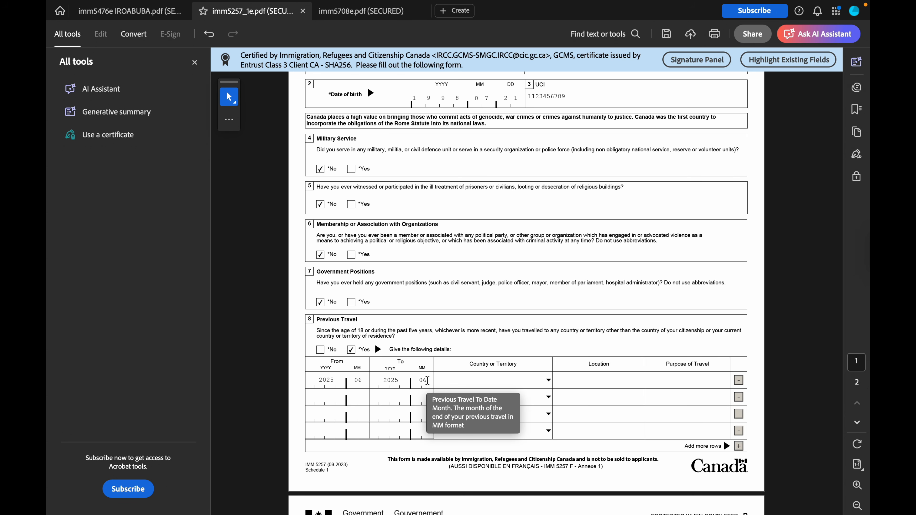
# Set the trip's country to United States of America, location Pennsylvania, purpose Tourism.
pyautogui.click(549, 381)
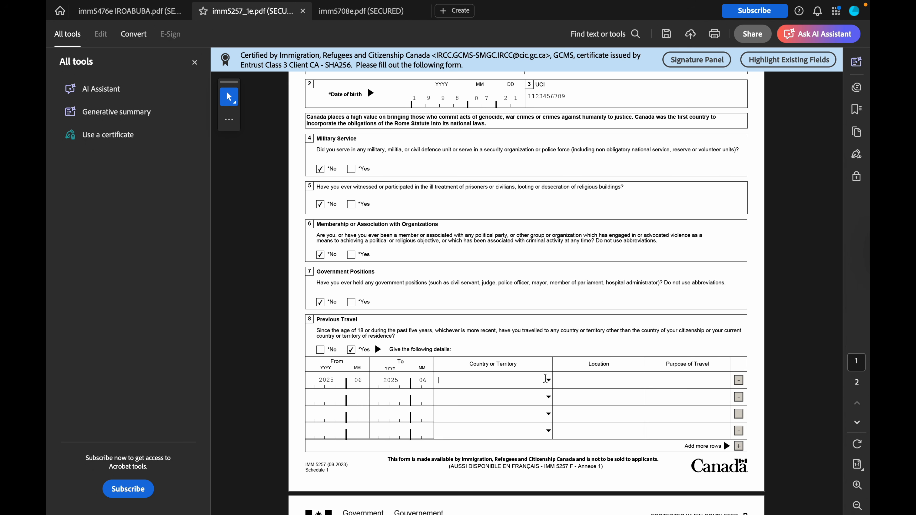
pyautogui.click(548, 381)
pyautogui.press('n')
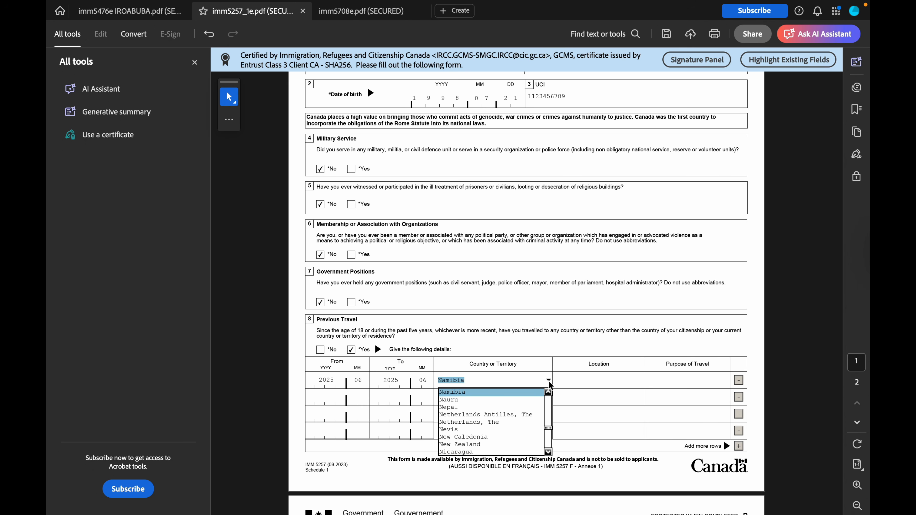
pyautogui.press('u')
pyautogui.click(566, 380)
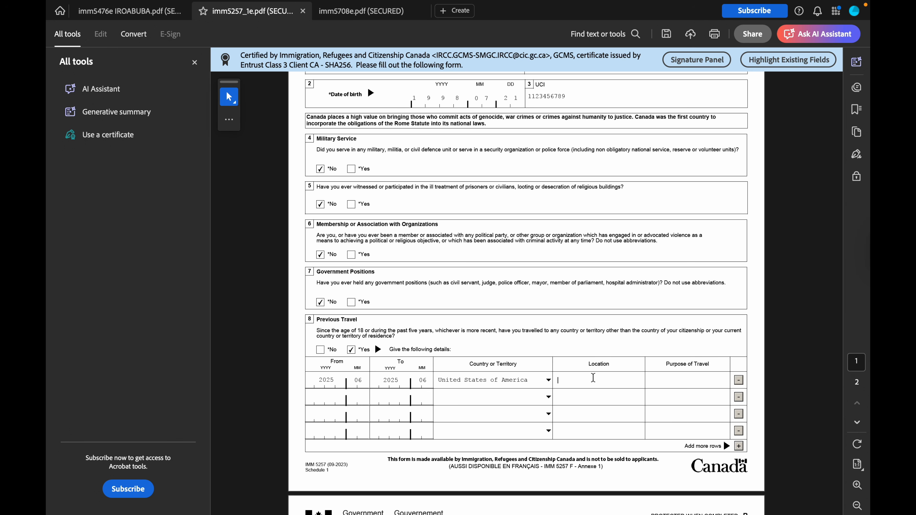
pyautogui.write('Pennsylvania')
pyautogui.press('Tab')
pyautogui.write('Toursi')
pyautogui.press('BackSpace')
pyautogui.press('BackSpace')
pyautogui.press('BackSpace')
pyautogui.write('is')
pyautogui.scroll(-5, 581, 324)
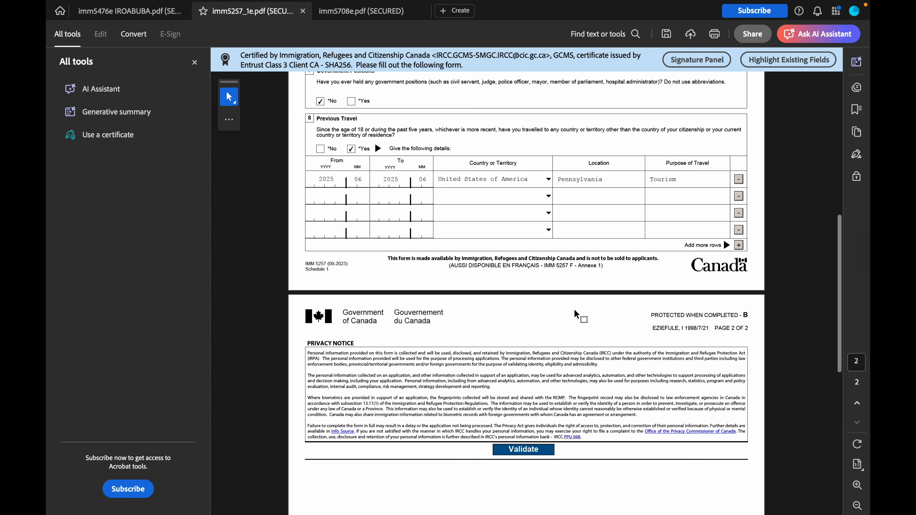
# Run Validate on page 2 of Schedule 1 and acknowledge the success message so the office-use box shows Validated Yes.
pyautogui.scroll(-1, 510, 323)
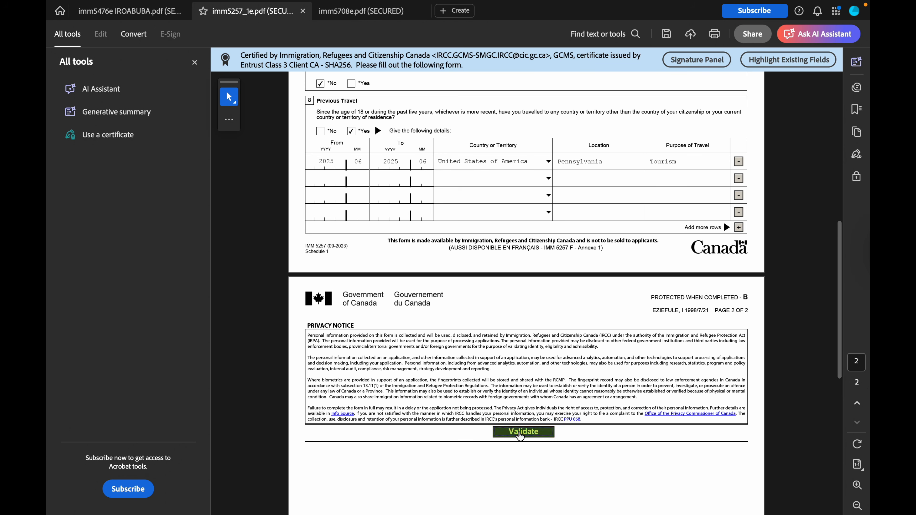
pyautogui.click(520, 433)
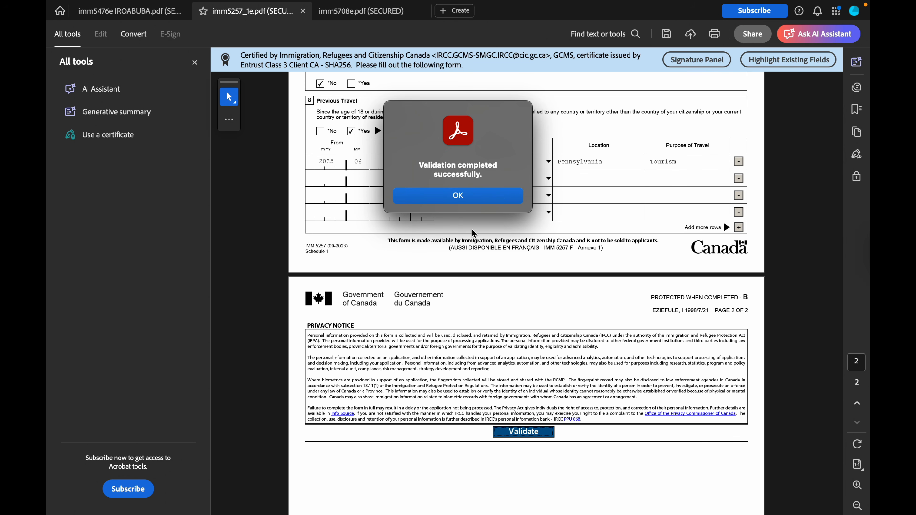
pyautogui.click(458, 197)
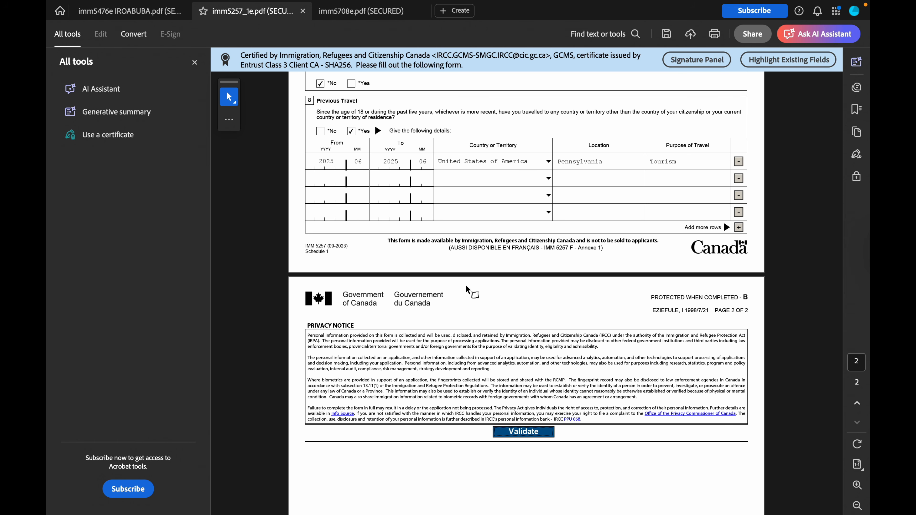
pyautogui.scroll(-10, 469, 288)
pyautogui.scroll(20, 470, 321)
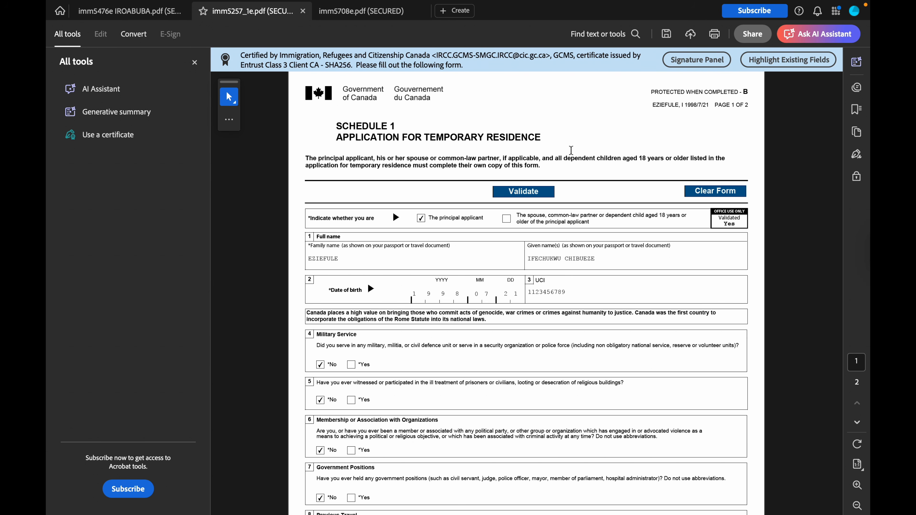
pyautogui.scroll(-4, 467, 202)
pyautogui.scroll(3, 467, 202)
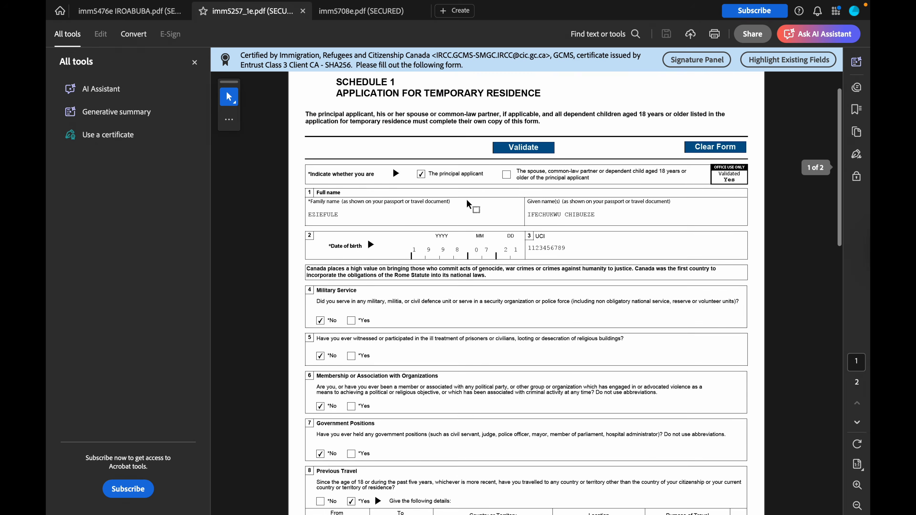
pyautogui.scroll(1, 466, 200)
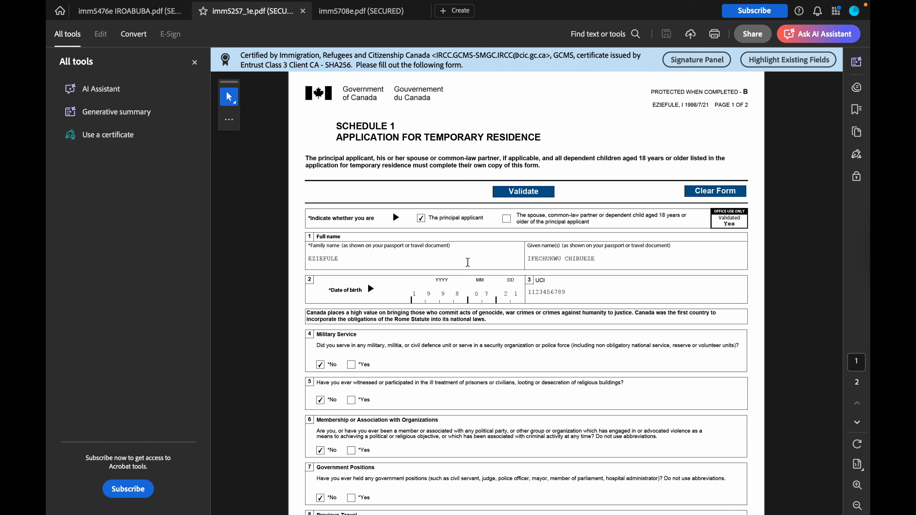
pyautogui.scroll(-20, 404, 202)
pyautogui.scroll(20, 407, 202)
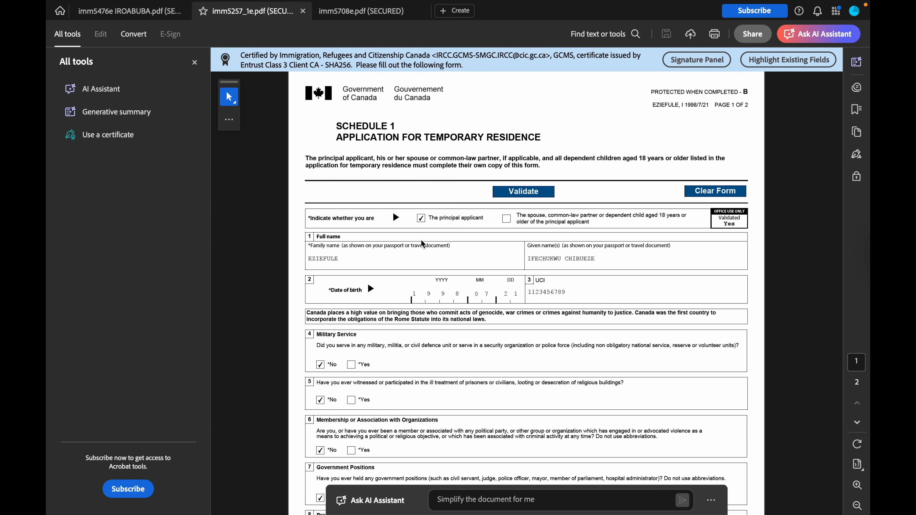
pyautogui.scroll(-2, 365, 225)
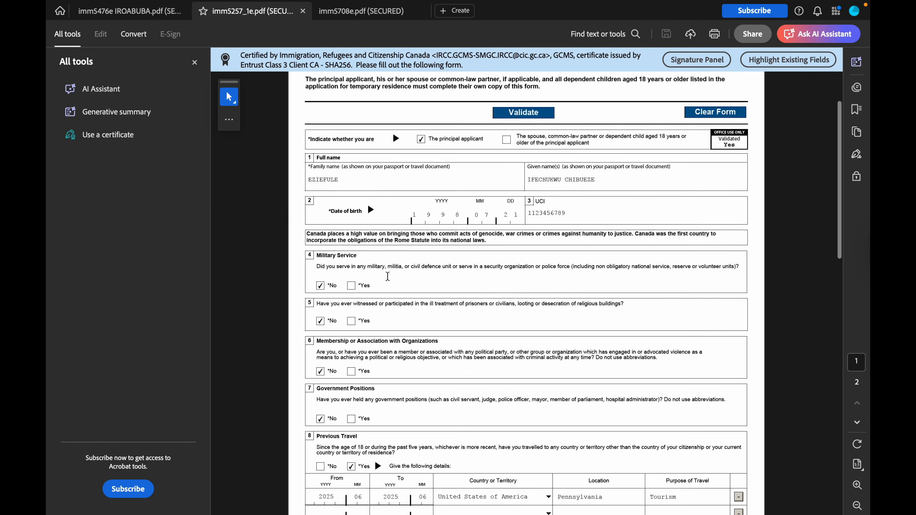
pyautogui.scroll(2, 367, 203)
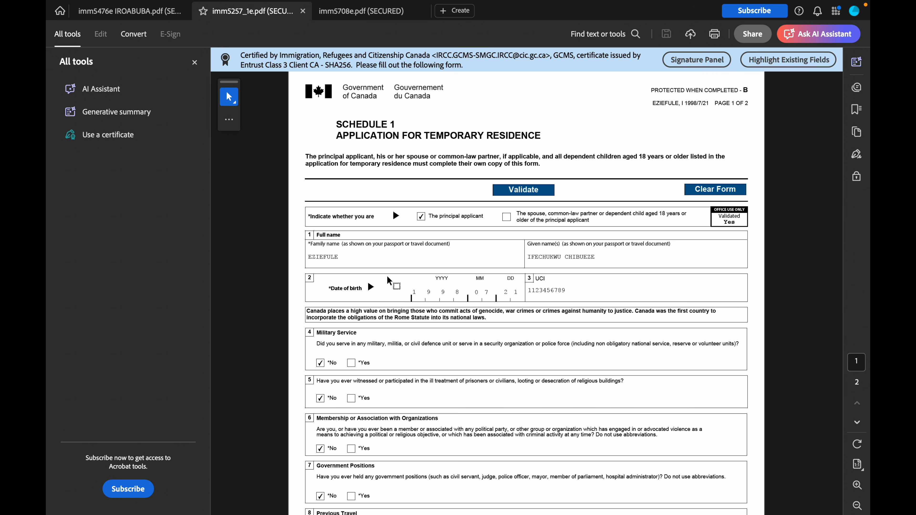
pyautogui.scroll(-1, 396, 278)
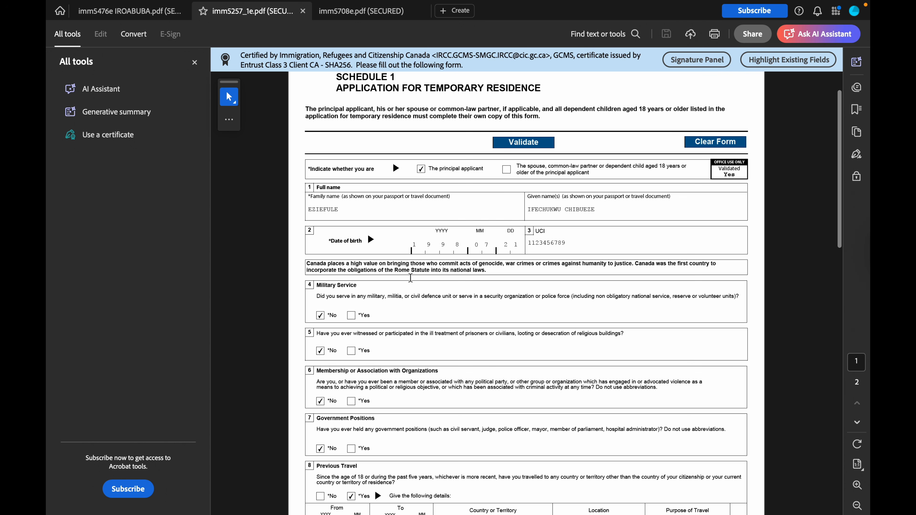